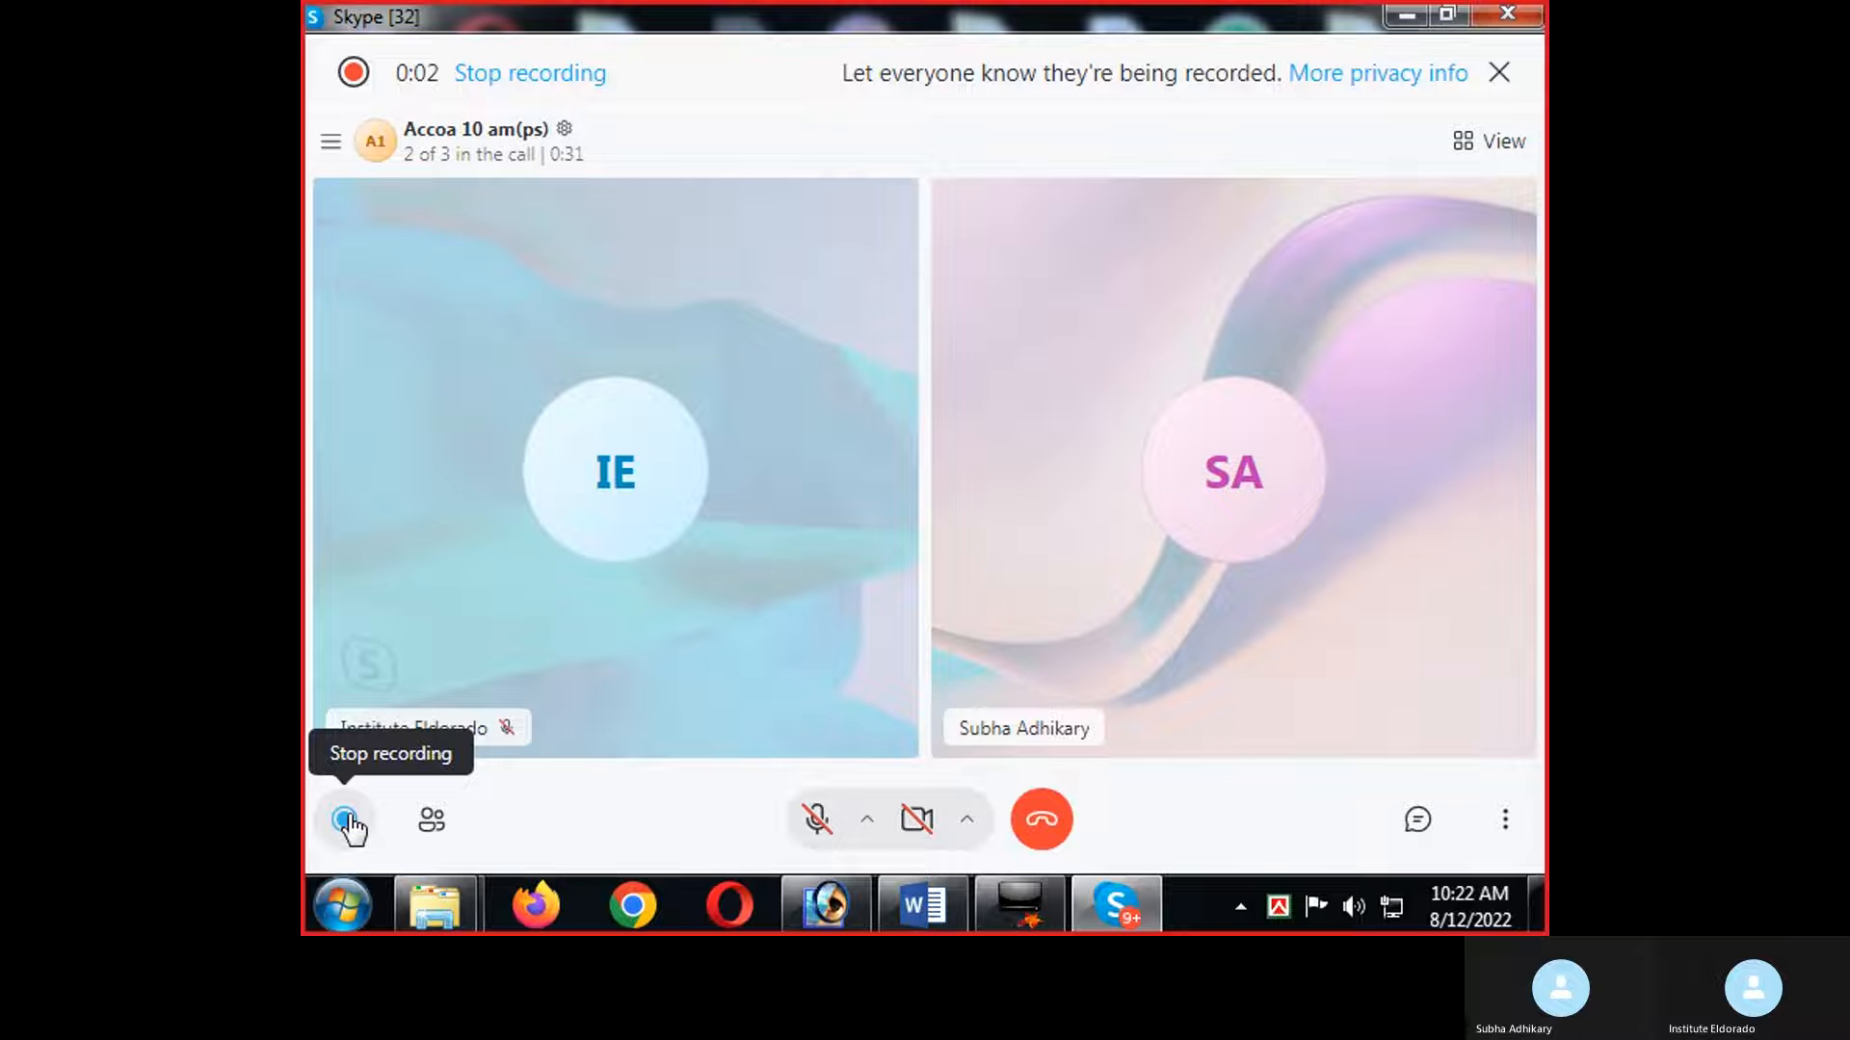
Minimize the Skype call, switch to Photoshop with man.jpeg open, and close the floating call window.
{"action": "left_click", "coordinate": [1420, 15]}
{"action": "left_click", "coordinate": [827, 905]}
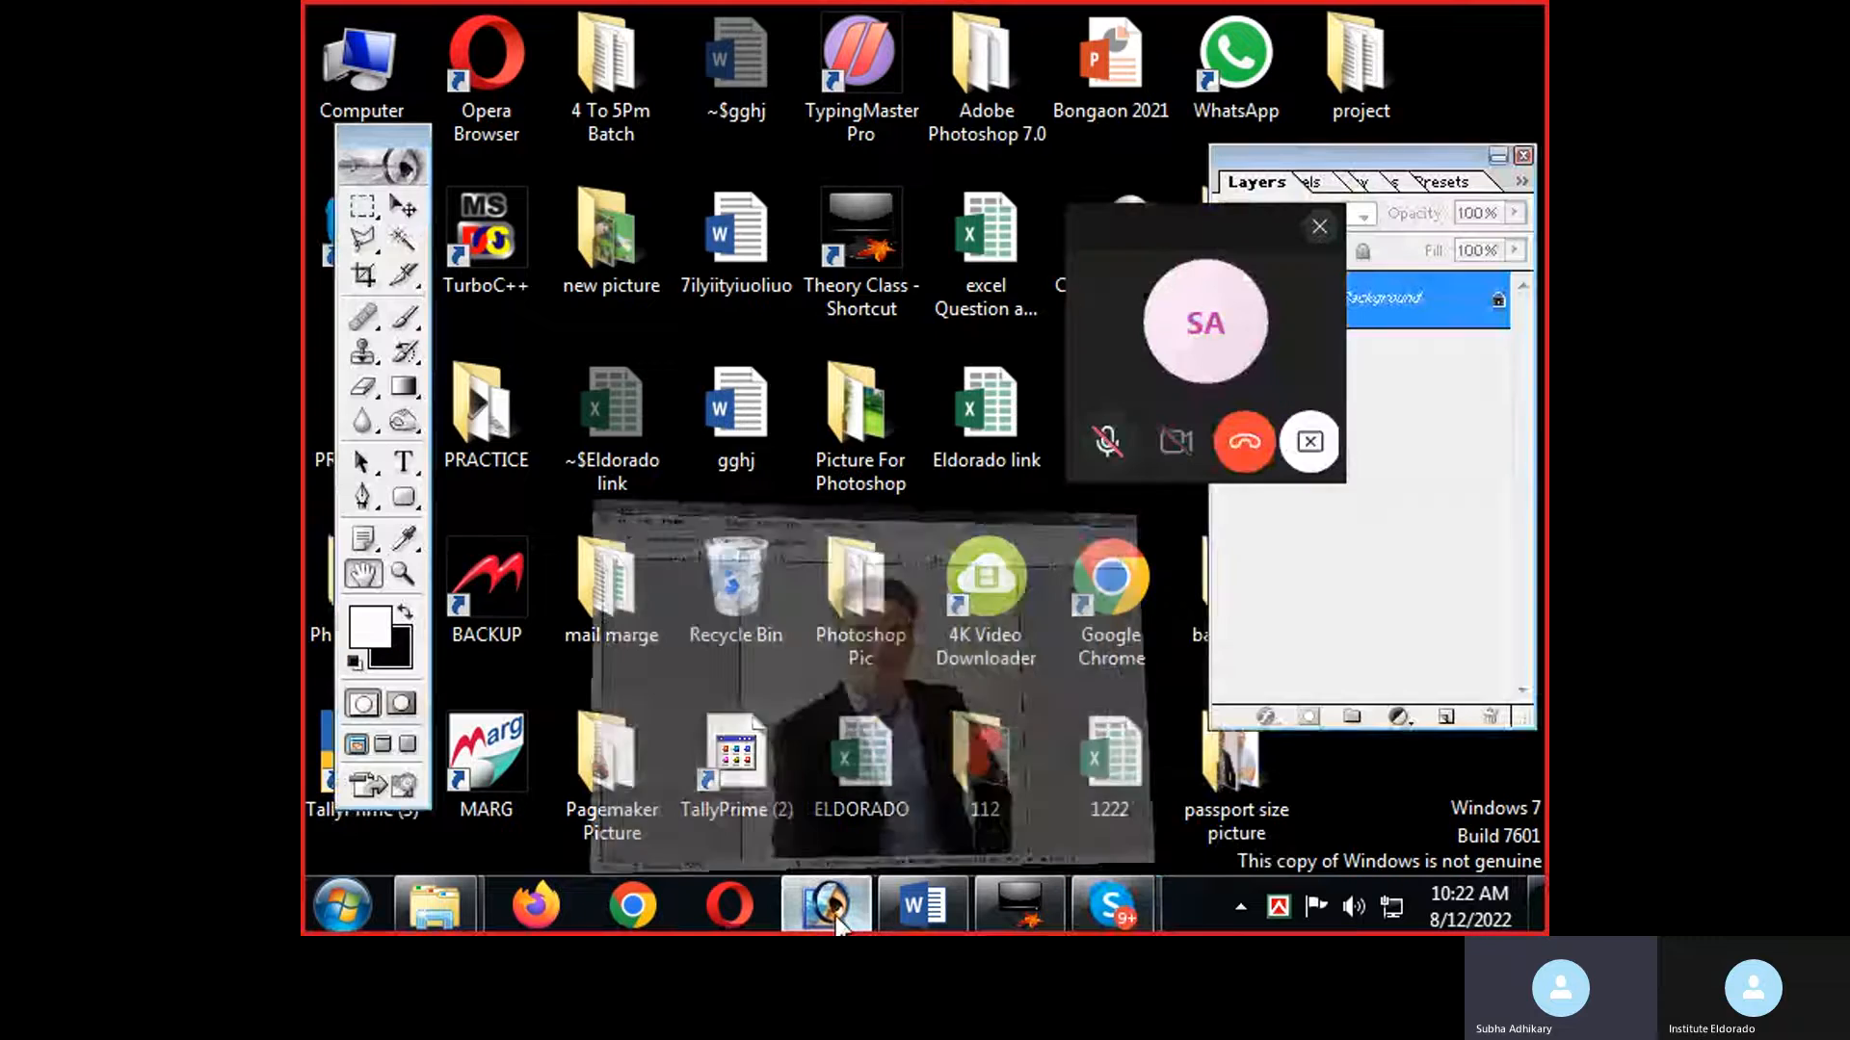
{"action": "left_click", "coordinate": [1319, 227]}
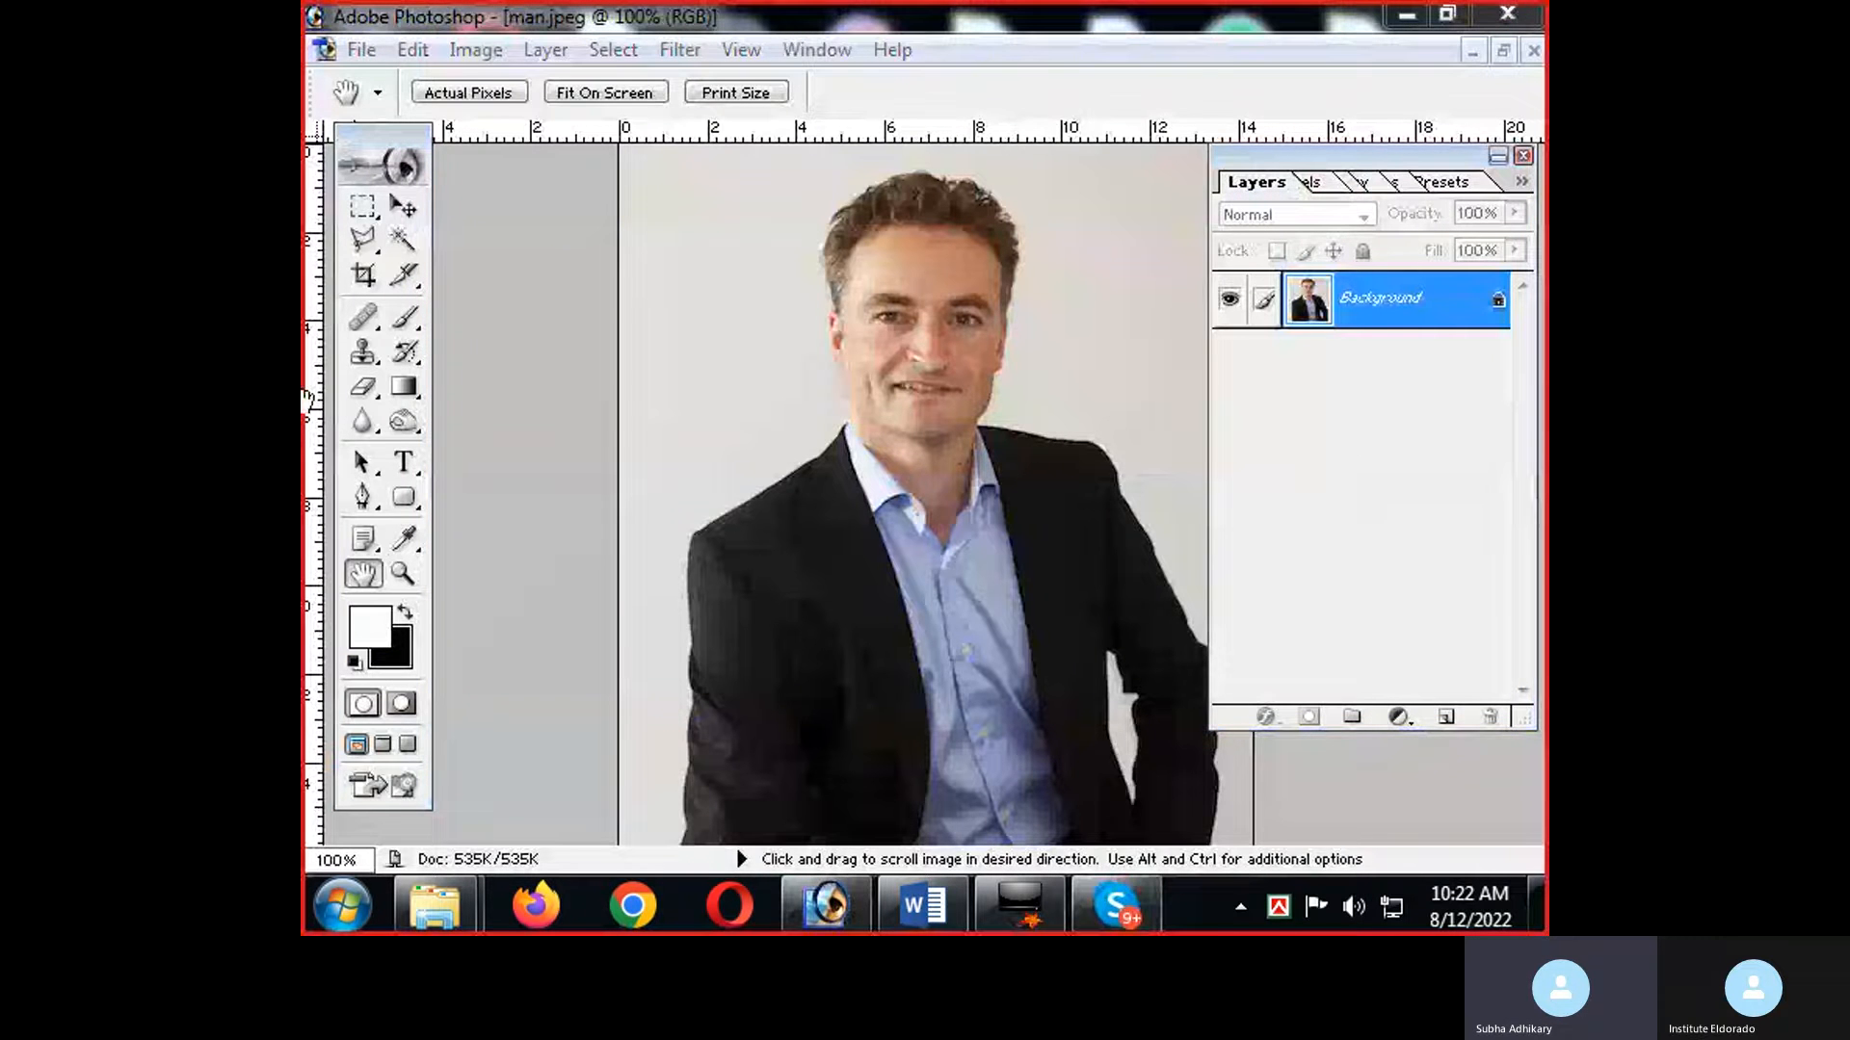
Draw a rough freehand selection around the man's head with the Lasso tool at 0 px feather, and deselect it.
{"action": "left_click", "coordinate": [368, 234]}
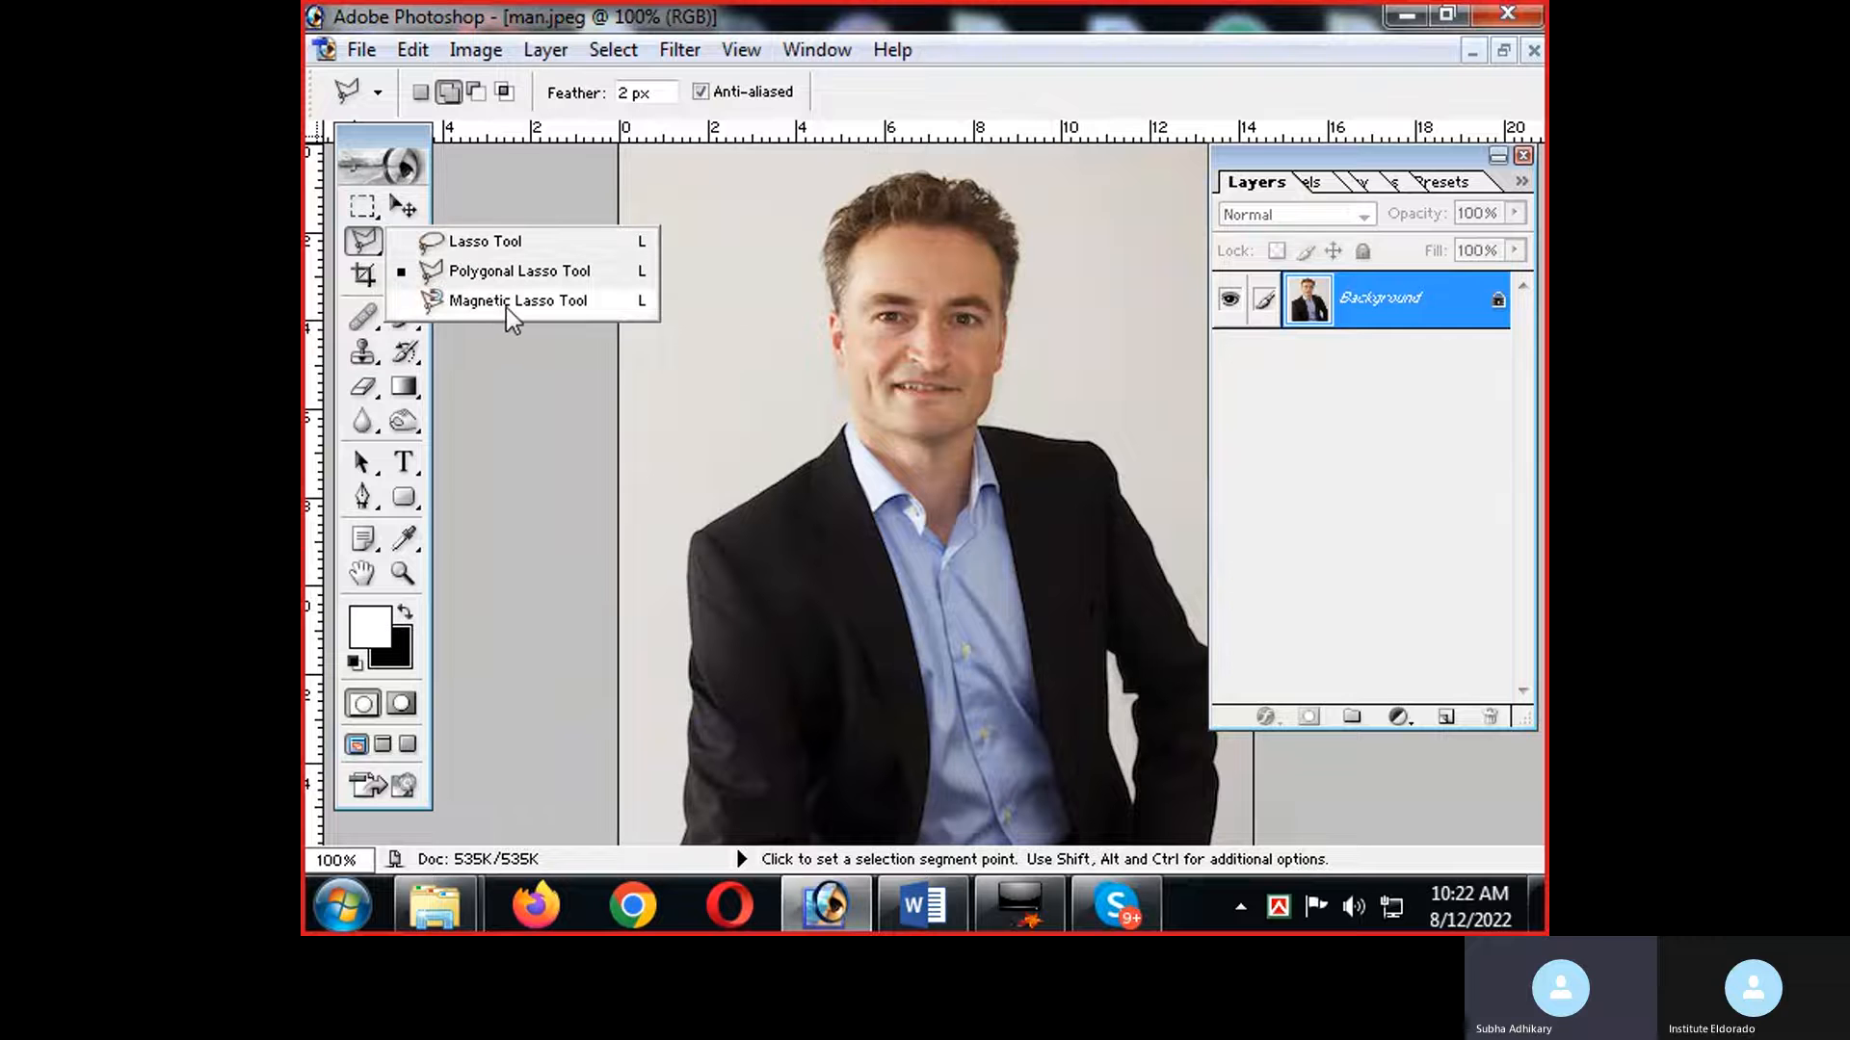
{"action": "left_click", "coordinate": [495, 250]}
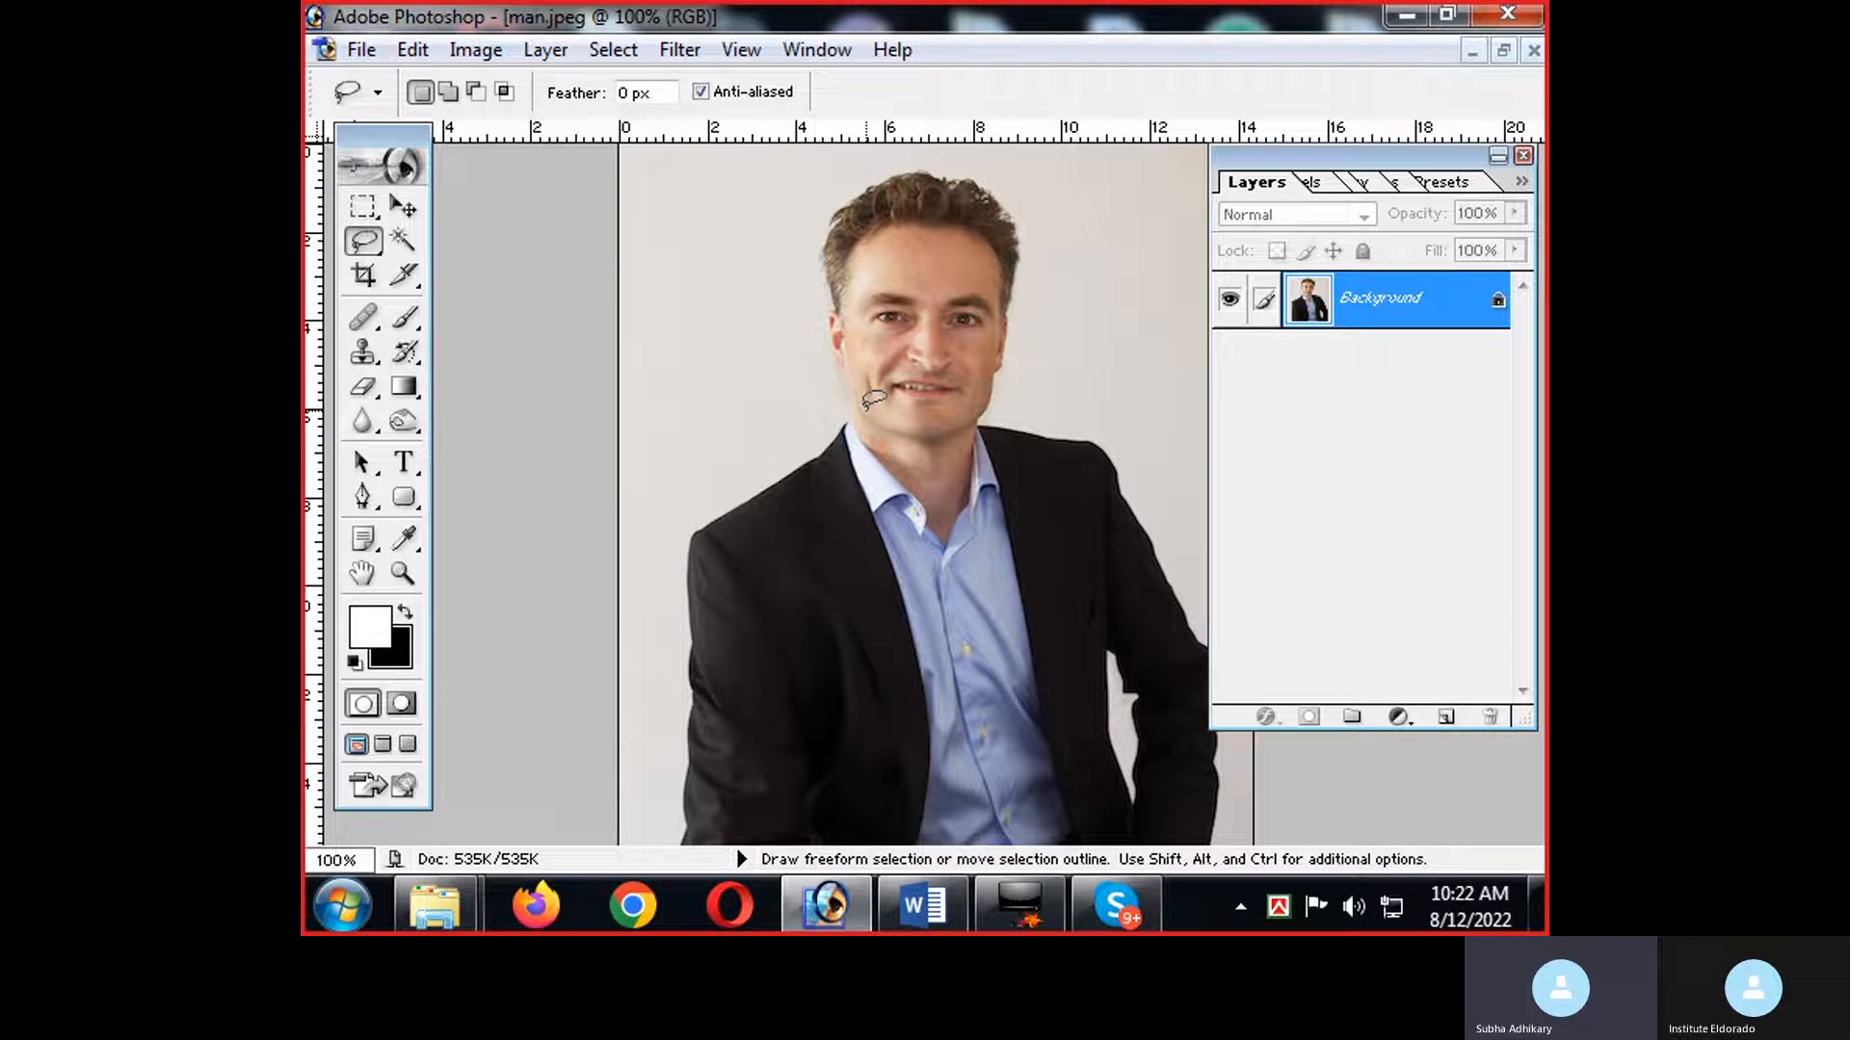
{"action": "mouse_move", "coordinate": [851, 414]}
{"action": "left_mouse_down"}
{"action": "mouse_move", "coordinate": [857, 365]}
{"action": "mouse_move", "coordinate": [832, 331]}
{"action": "left_mouse_up"}
{"action": "mouse_move", "coordinate": [878, 171]}
{"action": "left_mouse_down"}
{"action": "mouse_move", "coordinate": [999, 199]}
{"action": "mouse_move", "coordinate": [1041, 258]}
{"action": "mouse_move", "coordinate": [1036, 444]}
{"action": "mouse_move", "coordinate": [942, 501]}
{"action": "left_mouse_up"}
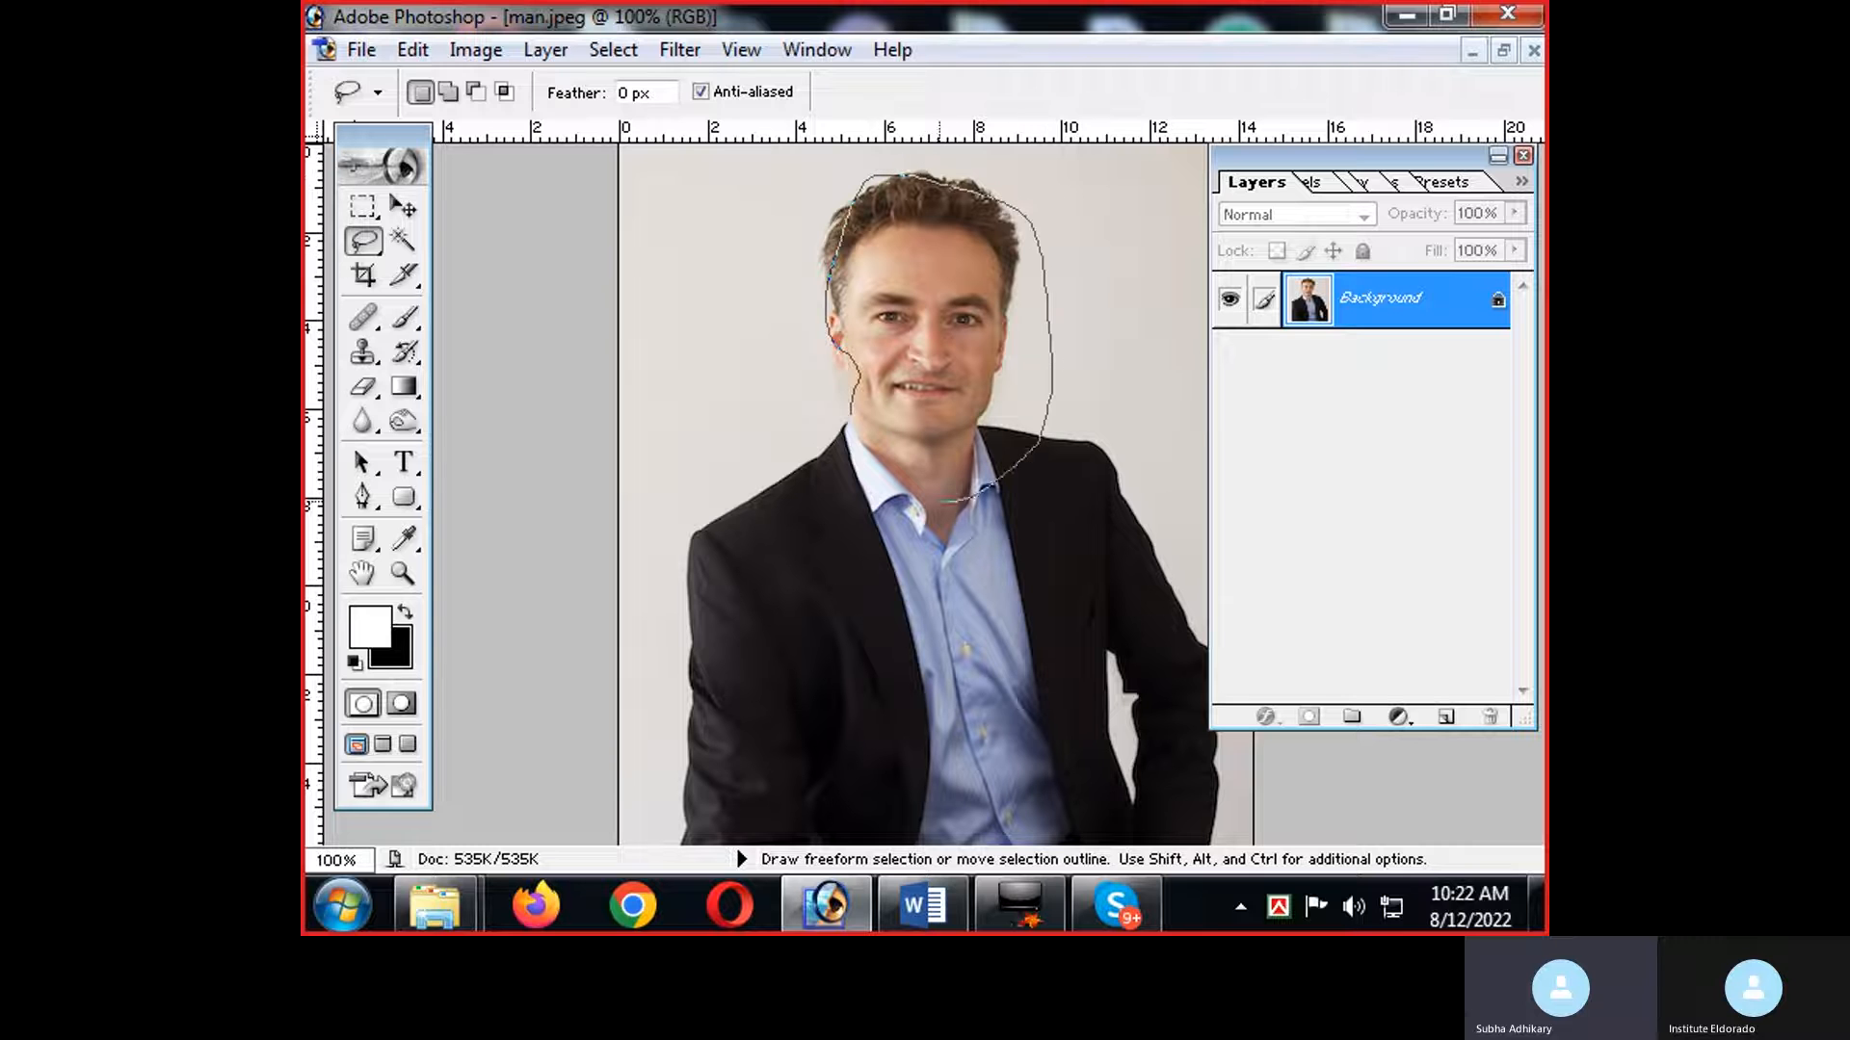
{"action": "left_click_drag", "start_coordinate": [844, 406], "coordinate": [845, 414]}
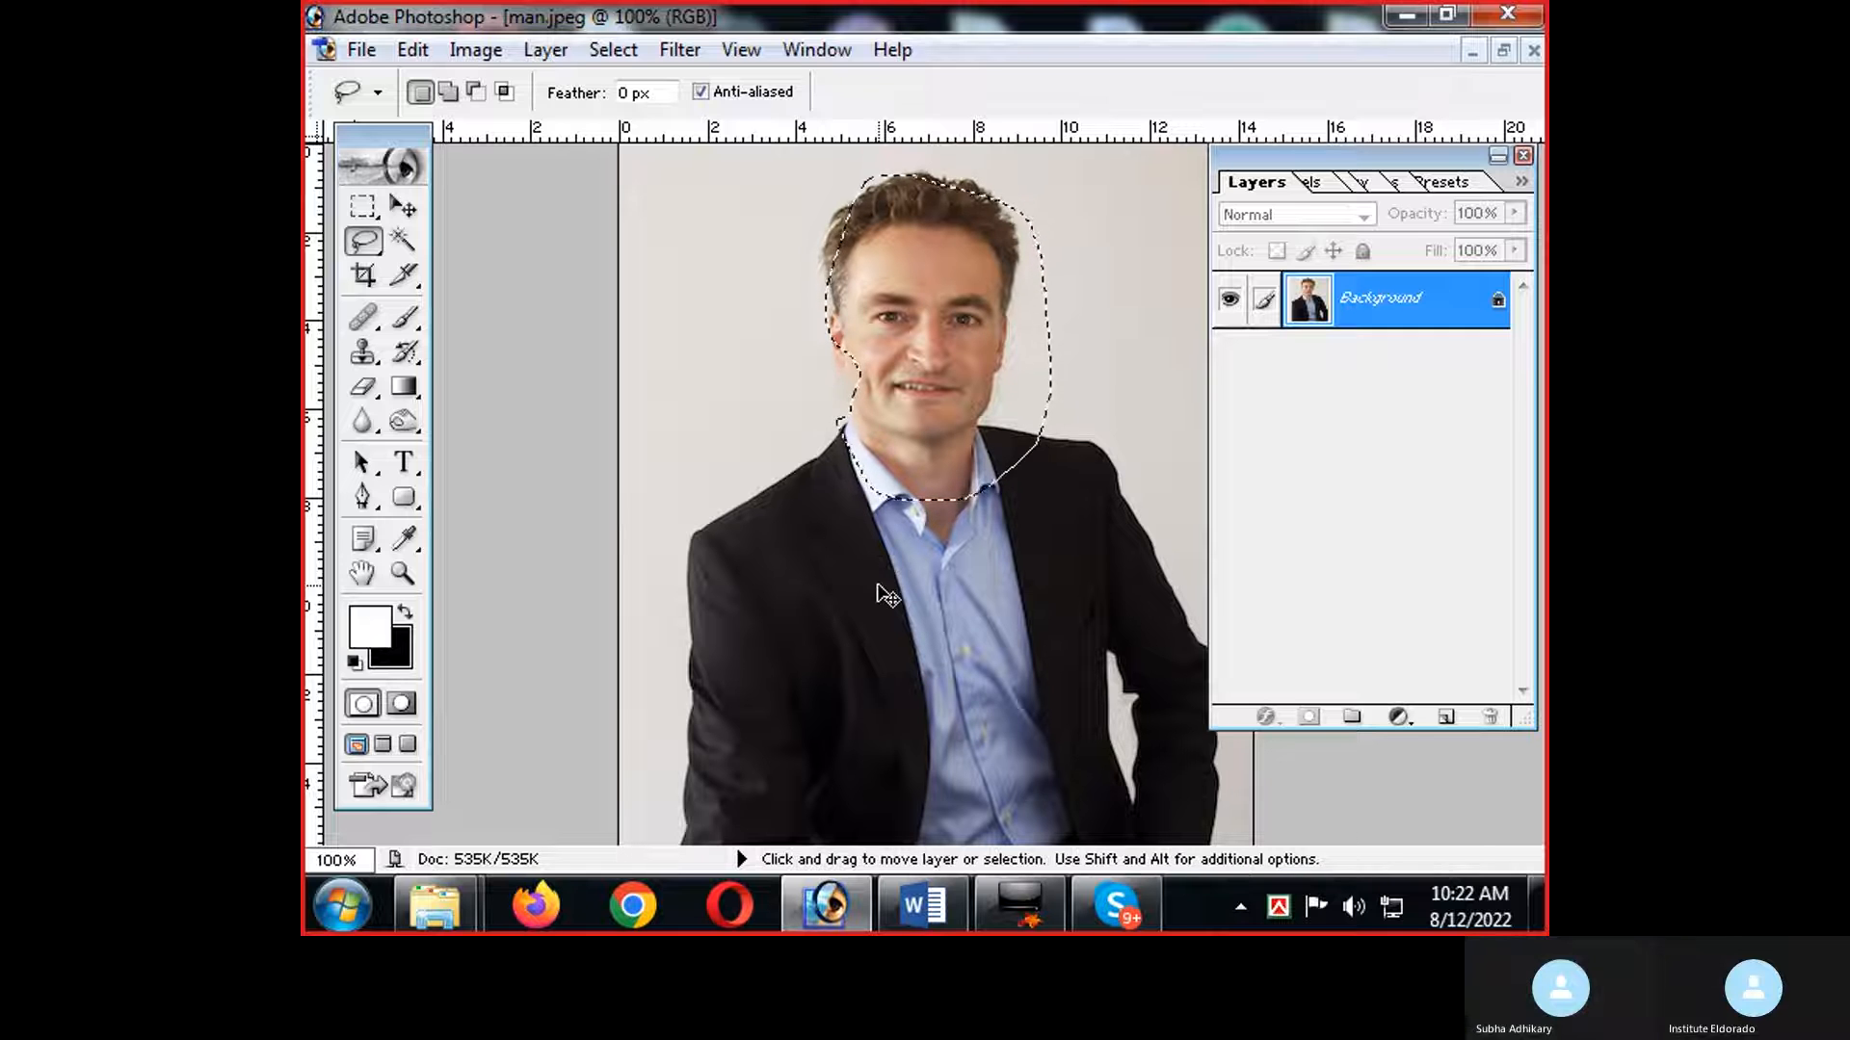
{"action": "key", "text": "ctrl+d"}
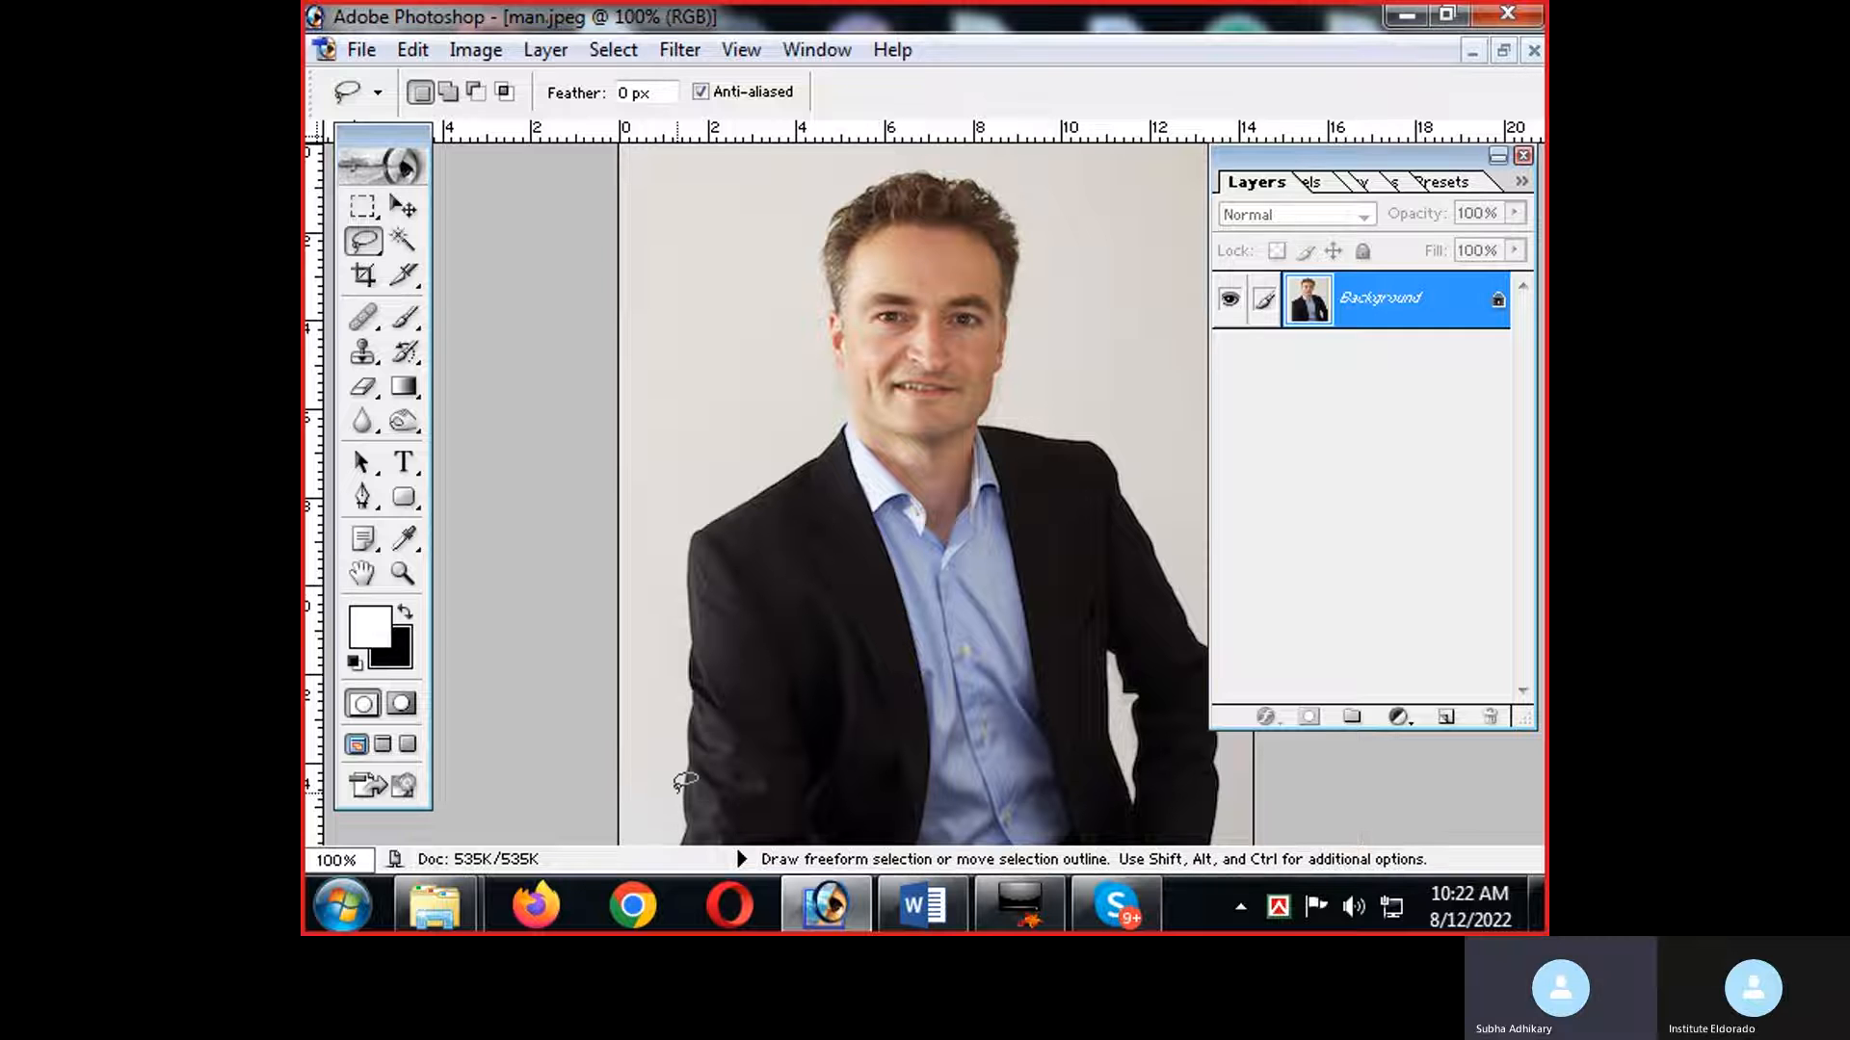
Trace a freehand Lasso selection around the man's head, shoulders and torso, and deselect it.
{"action": "left_click_drag", "start_coordinate": [688, 807], "coordinate": [699, 620]}
{"action": "left_click_drag", "start_coordinate": [693, 547], "coordinate": [848, 420]}
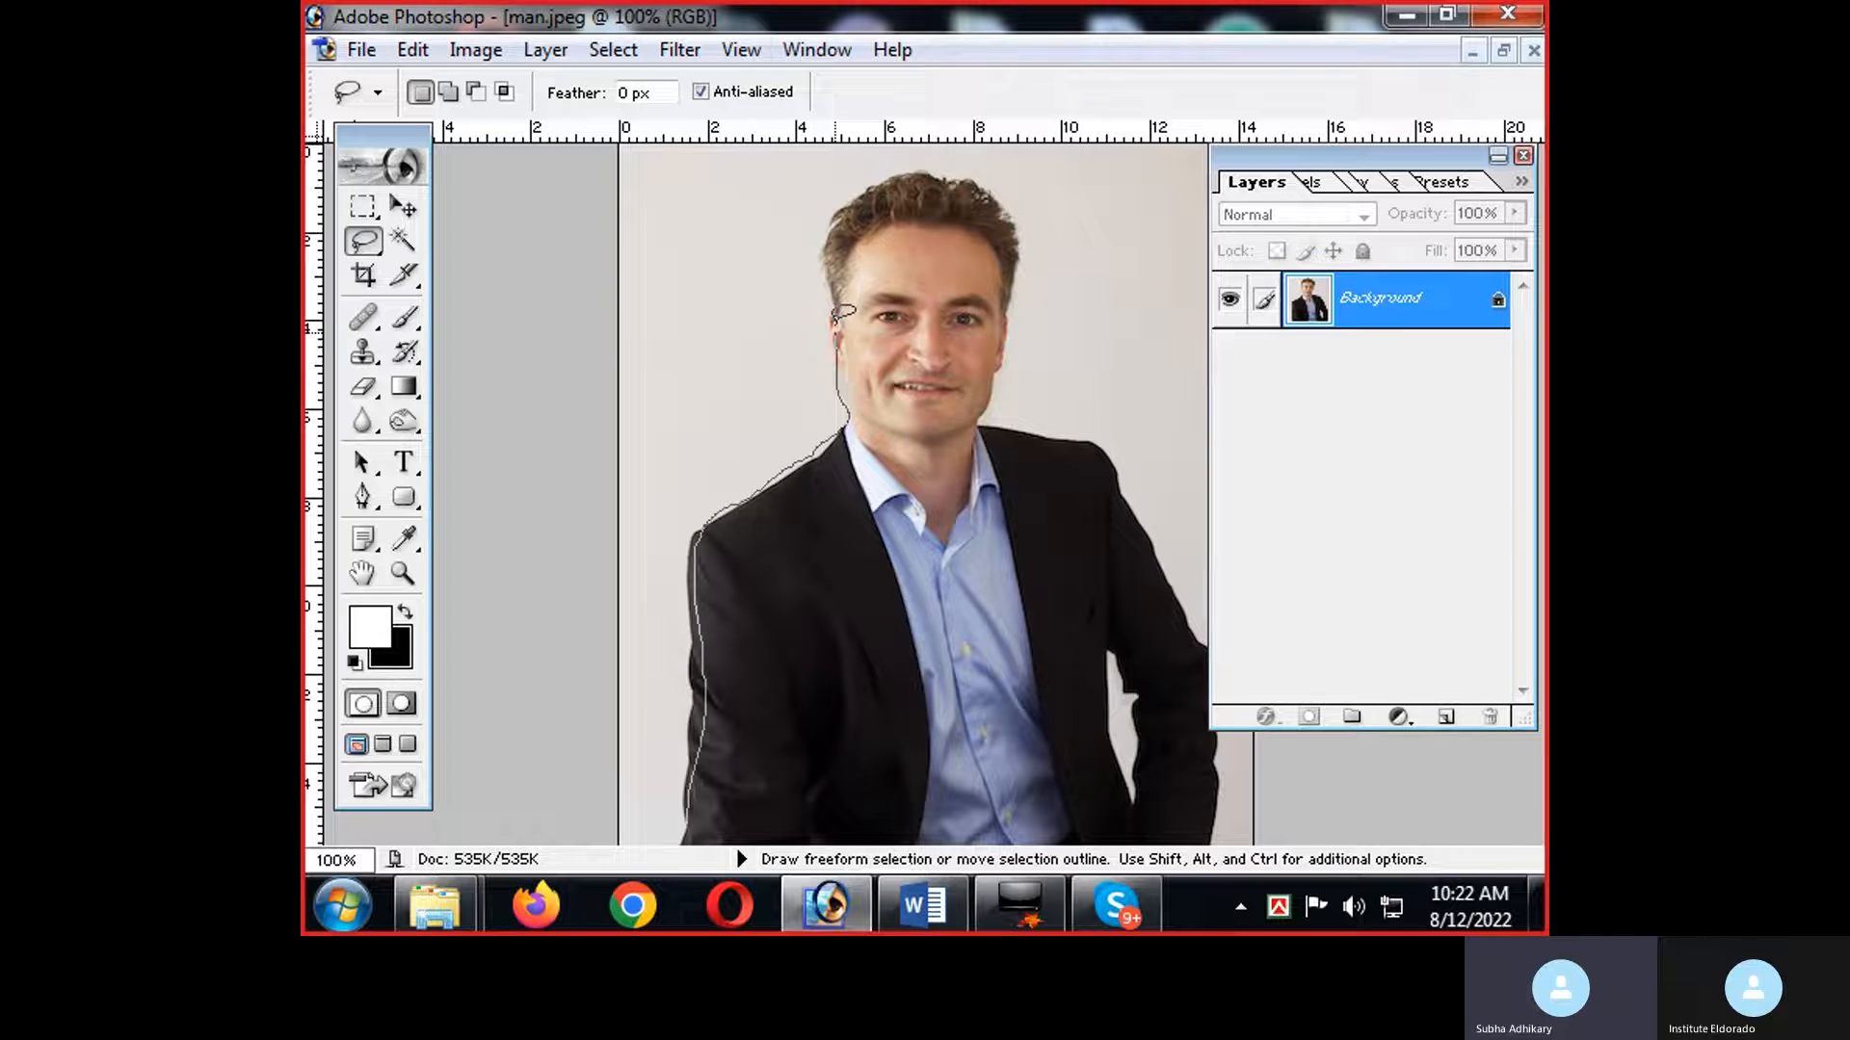
{"action": "mouse_move", "coordinate": [848, 181]}
{"action": "left_mouse_down"}
{"action": "mouse_move", "coordinate": [951, 163]}
{"action": "mouse_move", "coordinate": [1016, 234]}
{"action": "left_mouse_up"}
{"action": "mouse_move", "coordinate": [1011, 366]}
{"action": "left_mouse_down"}
{"action": "mouse_move", "coordinate": [1014, 436]}
{"action": "mouse_move", "coordinate": [1076, 437]}
{"action": "mouse_move", "coordinate": [1136, 494]}
{"action": "mouse_move", "coordinate": [1195, 666]}
{"action": "mouse_move", "coordinate": [1207, 782]}
{"action": "mouse_move", "coordinate": [1097, 807]}
{"action": "mouse_move", "coordinate": [689, 821]}
{"action": "left_mouse_up"}
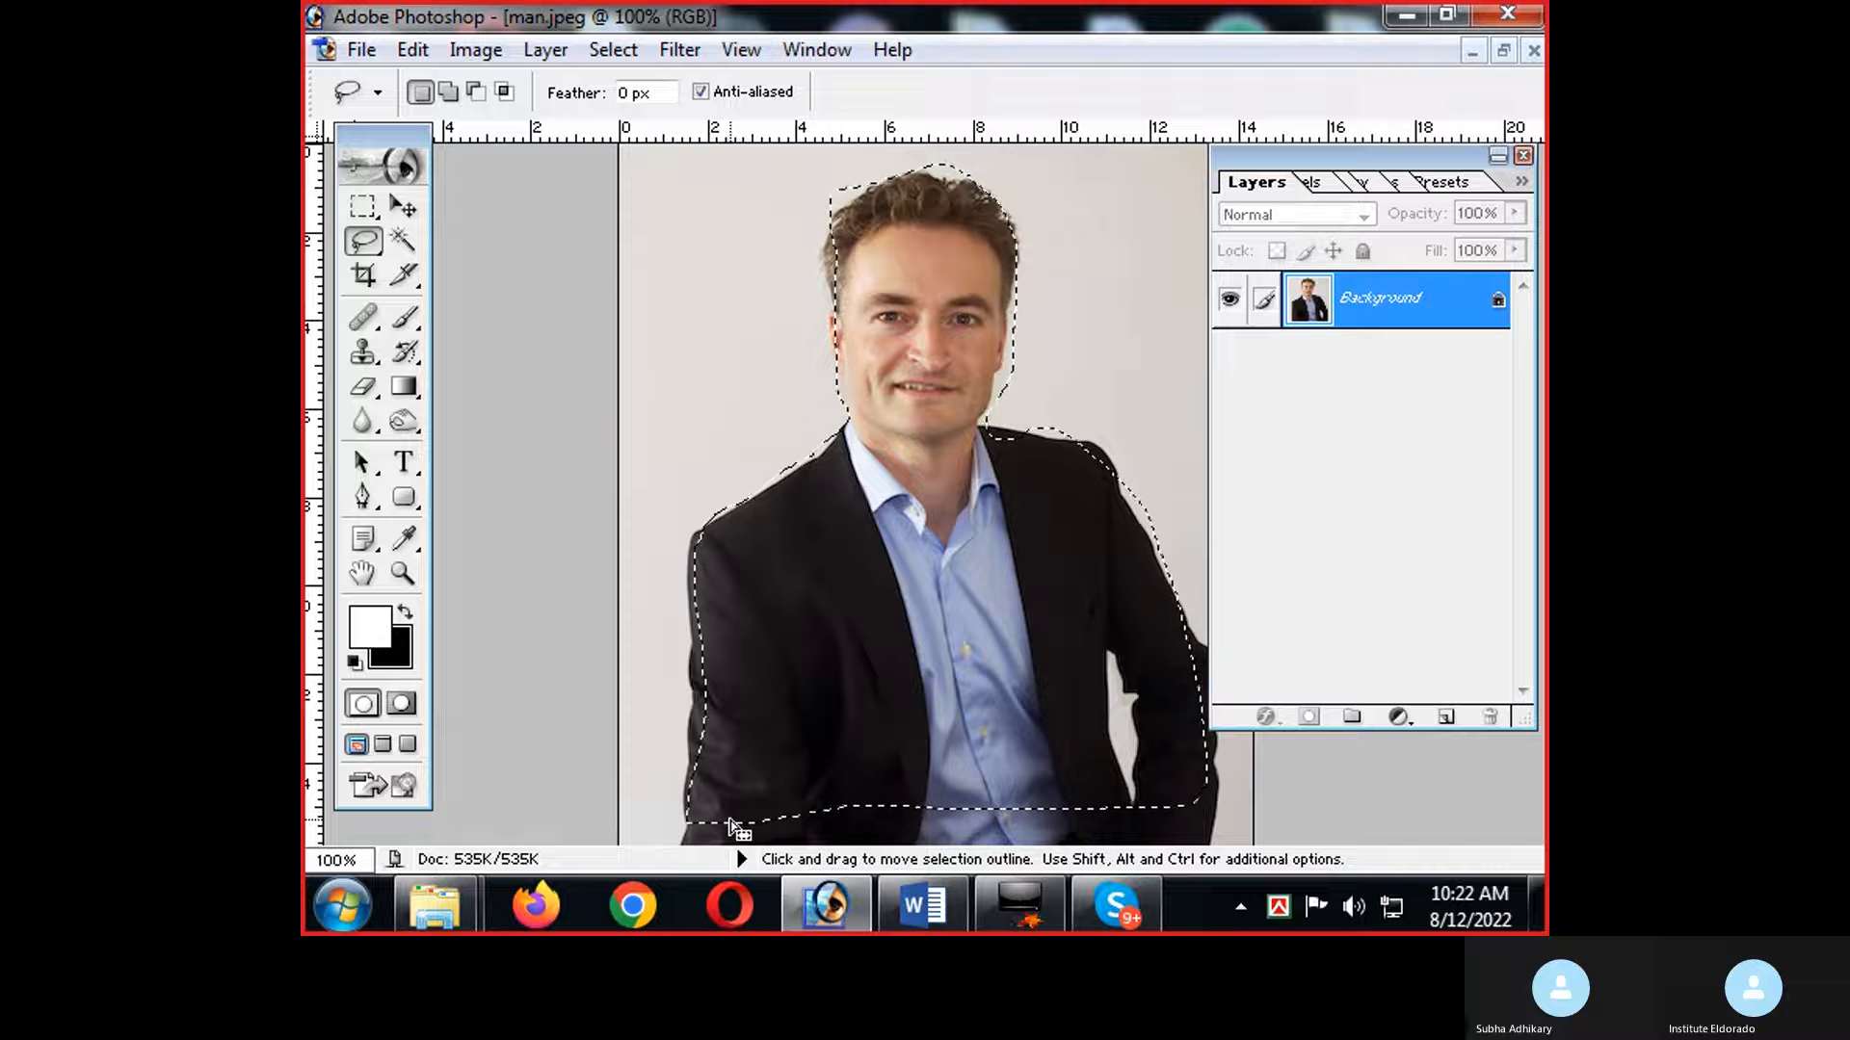
{"action": "key", "text": "ctrl+d"}
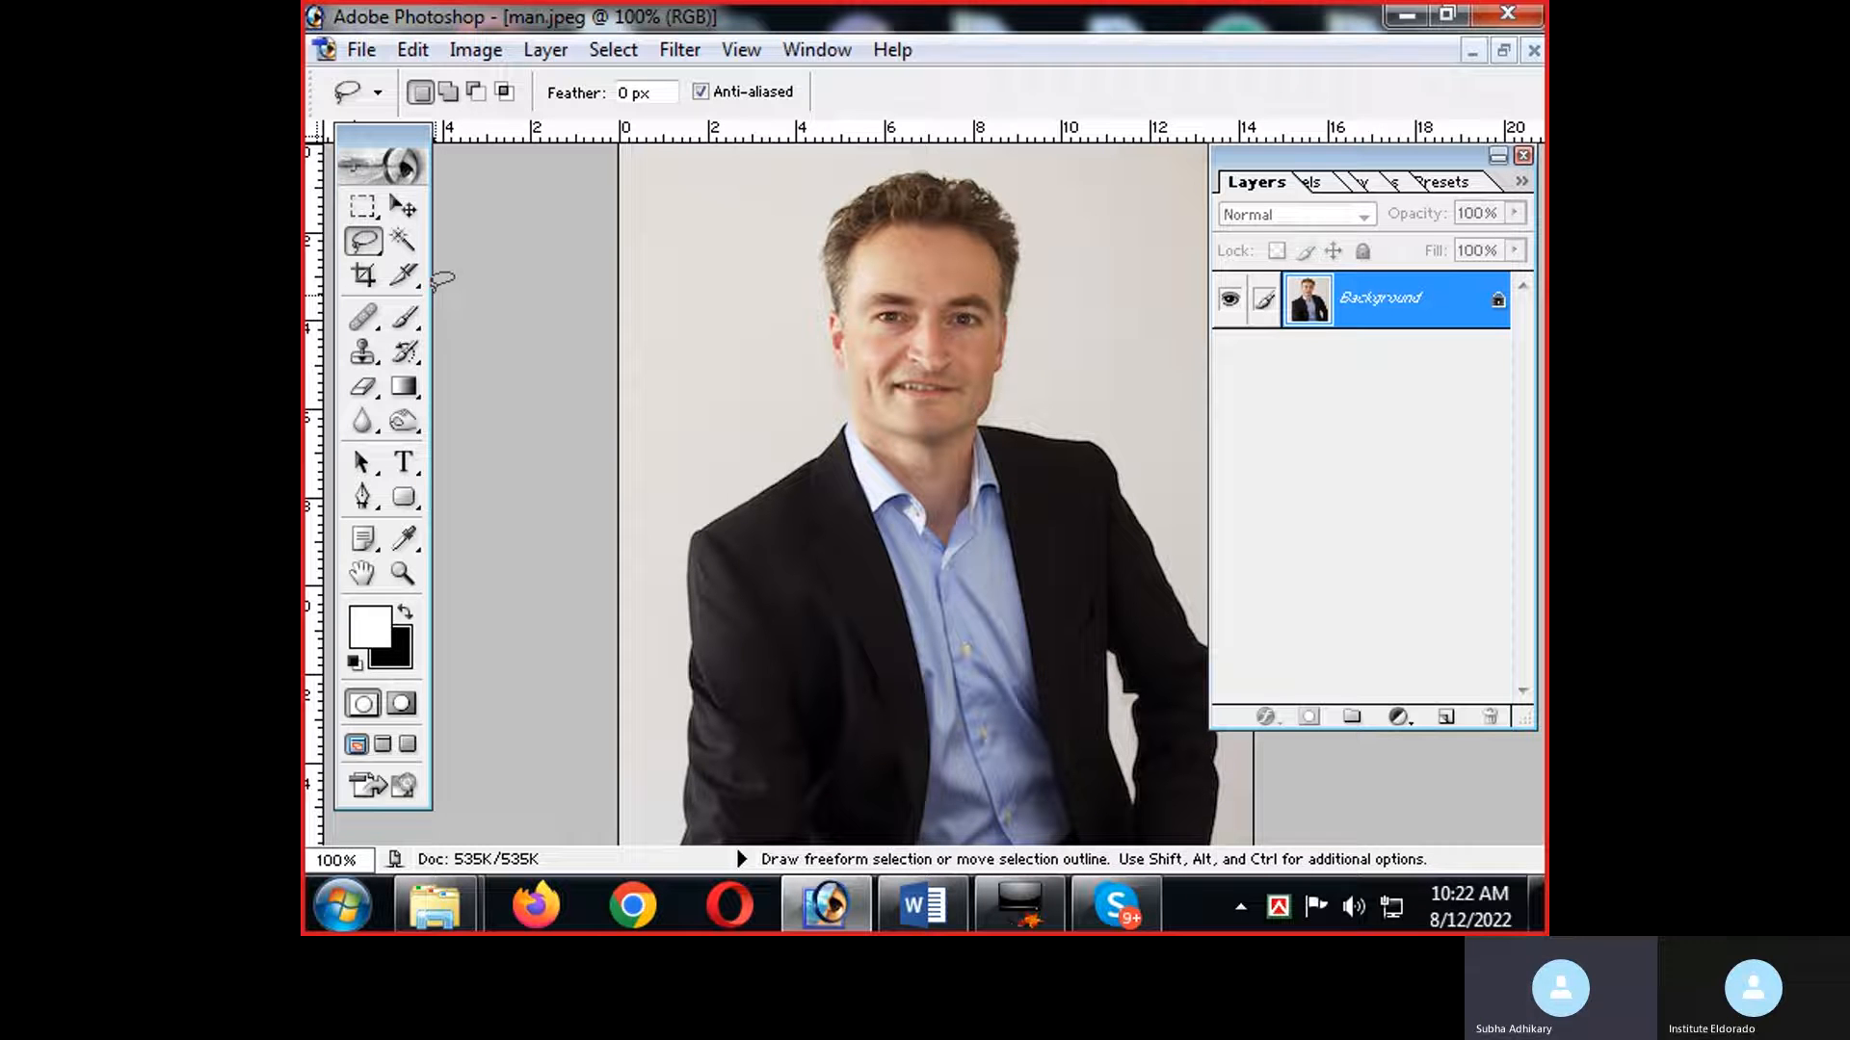
Trace the jacket sleeve, shoulder and one side of the head with the Magnetic Lasso tool, close the selection, and deselect it.
{"action": "left_click", "coordinate": [364, 241]}
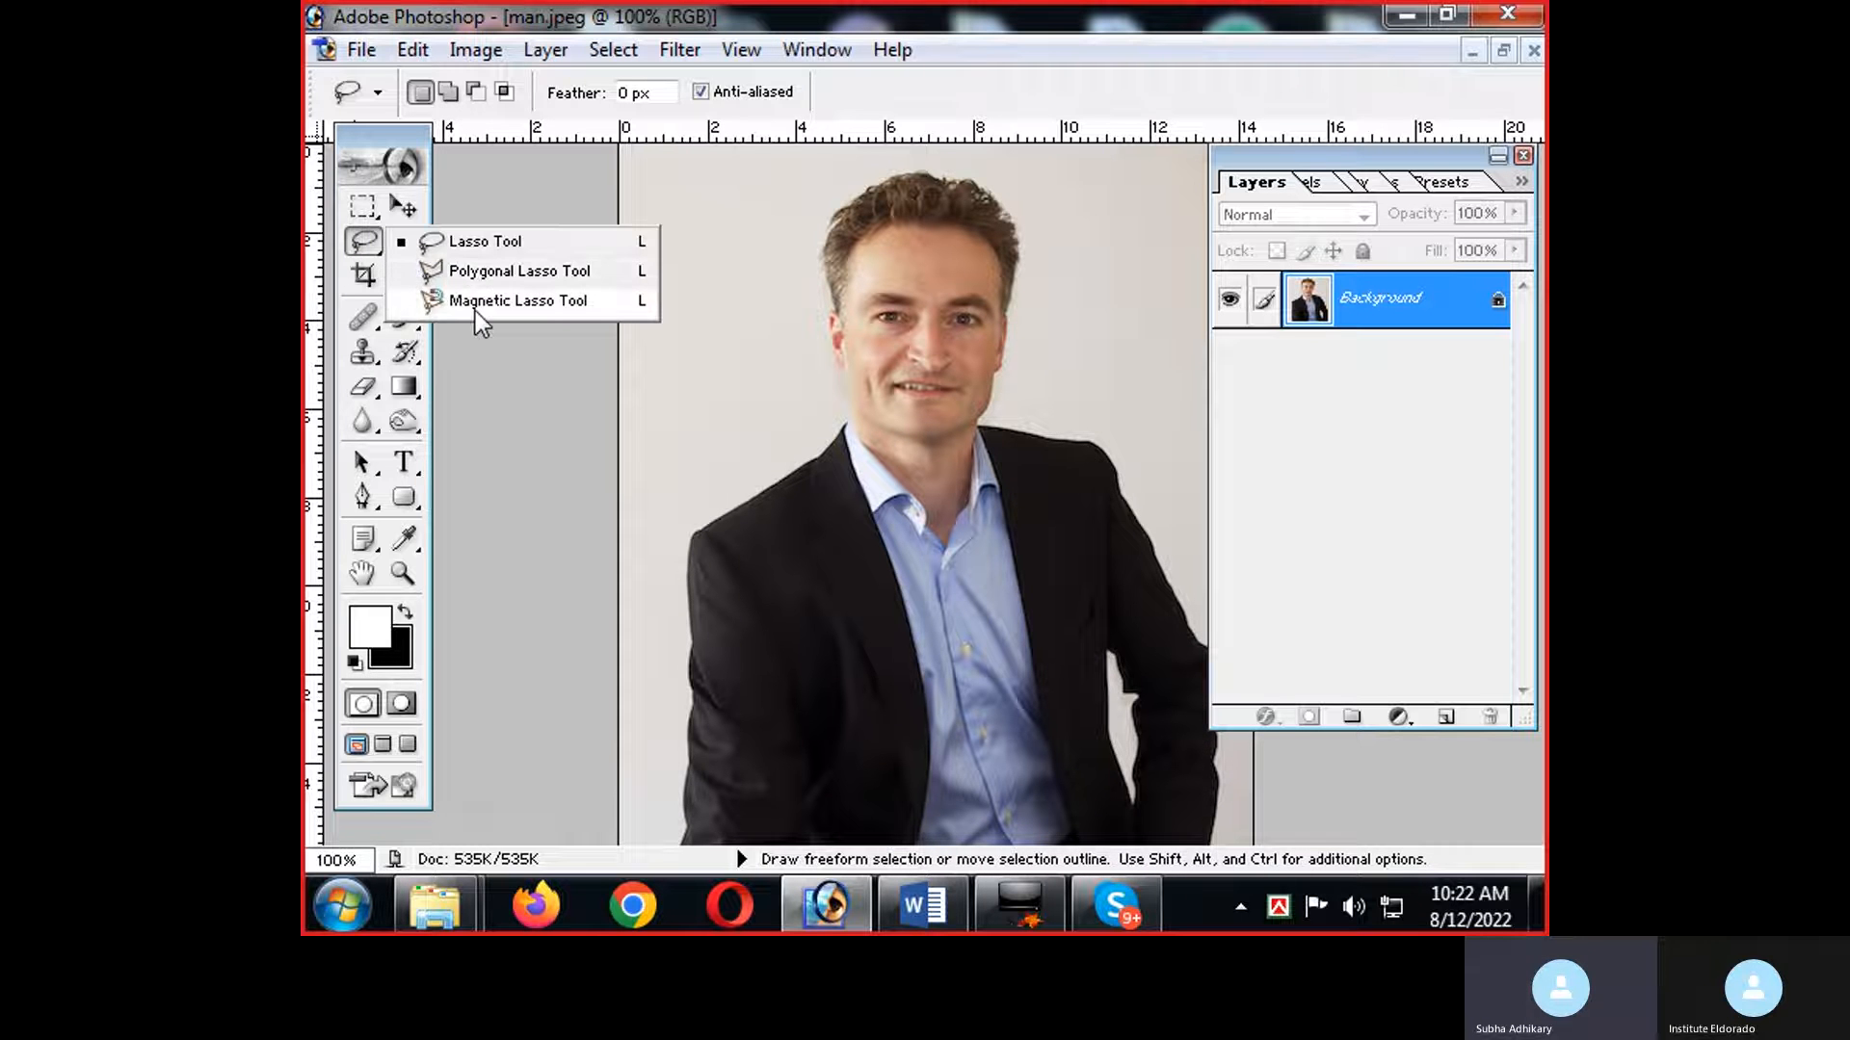
{"action": "left_click", "coordinate": [465, 303]}
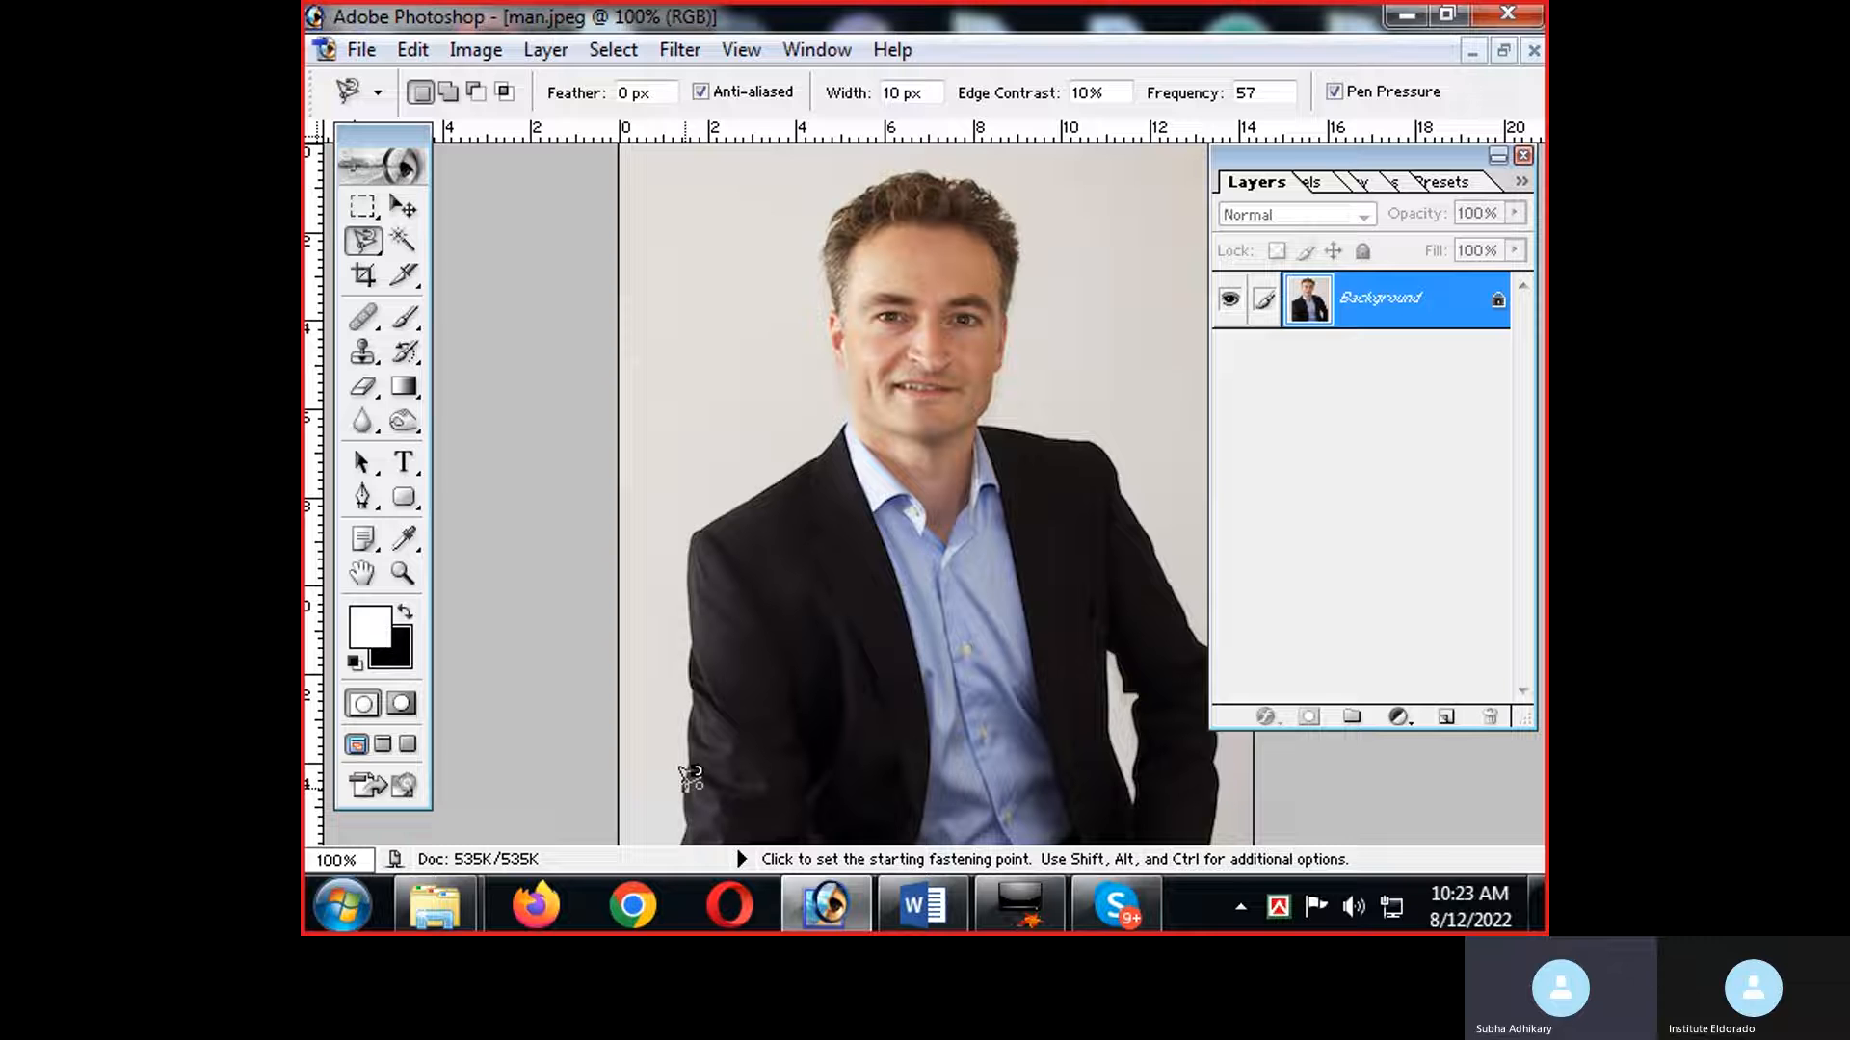
{"action": "left_click", "coordinate": [692, 774]}
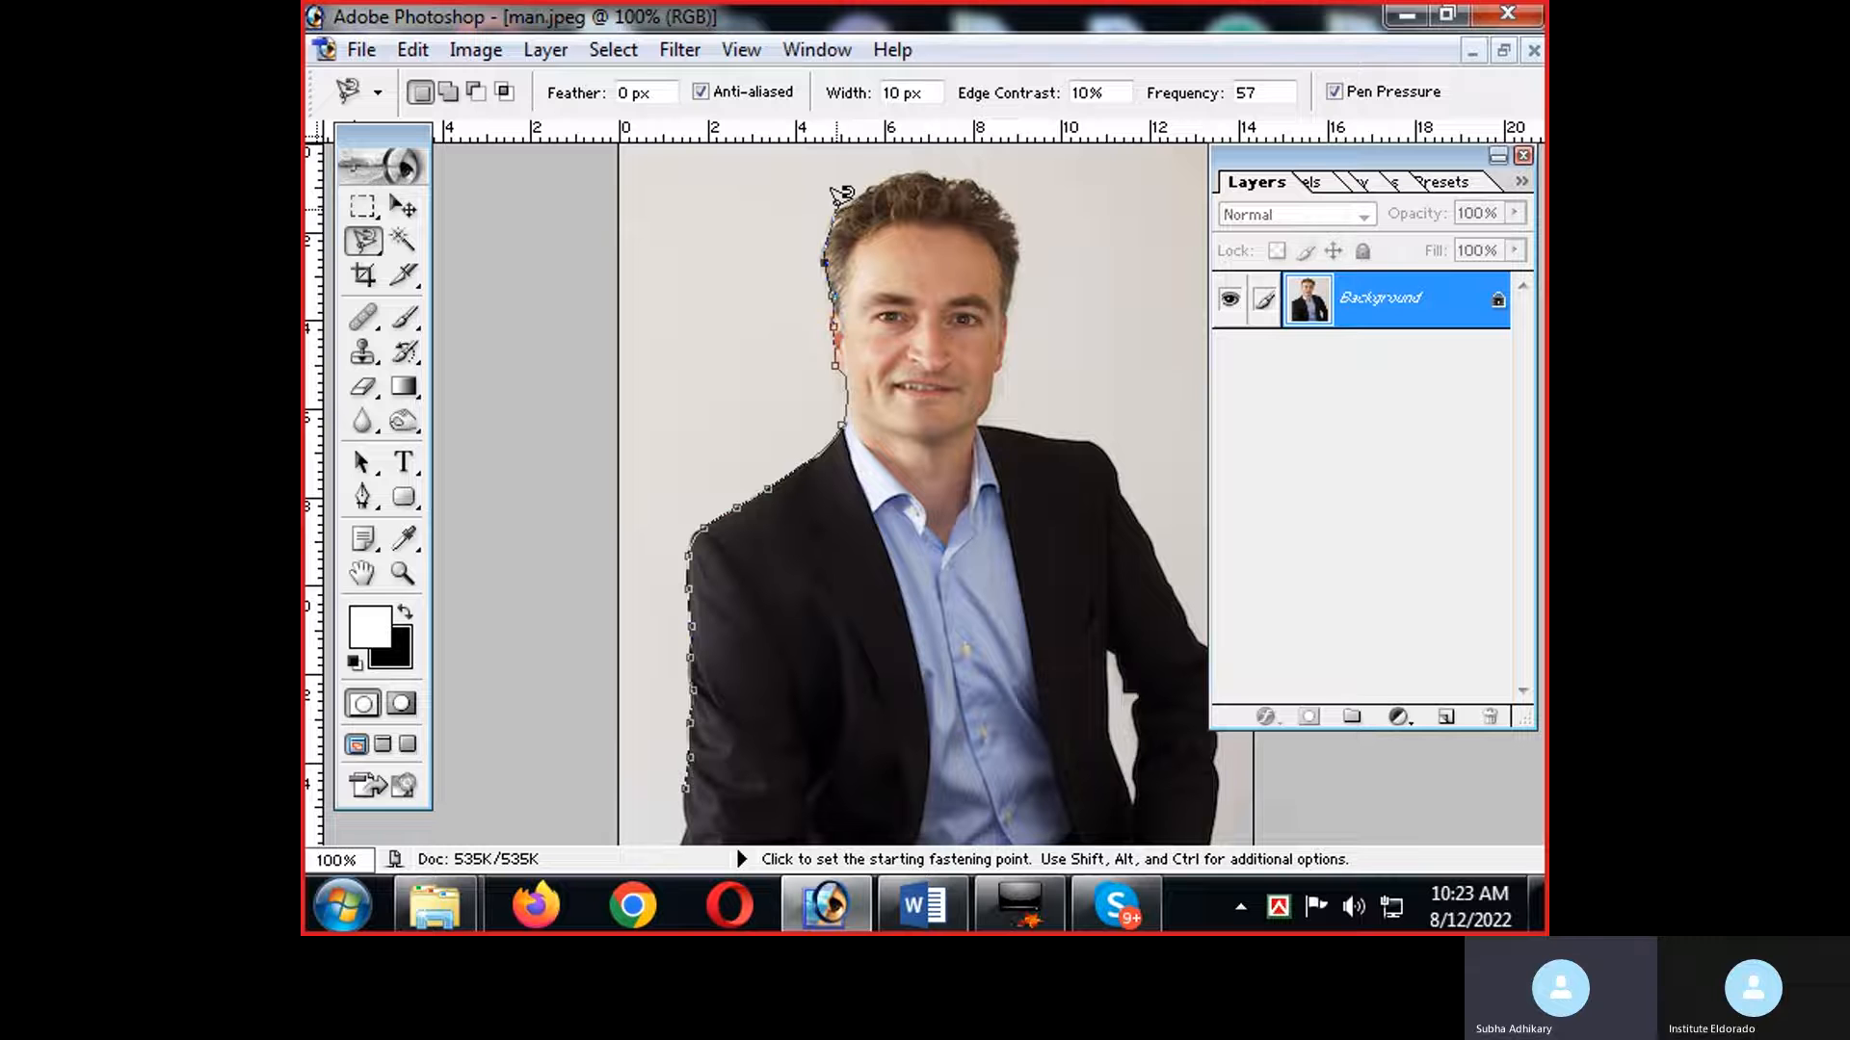
{"action": "double_click", "coordinate": [879, 181]}
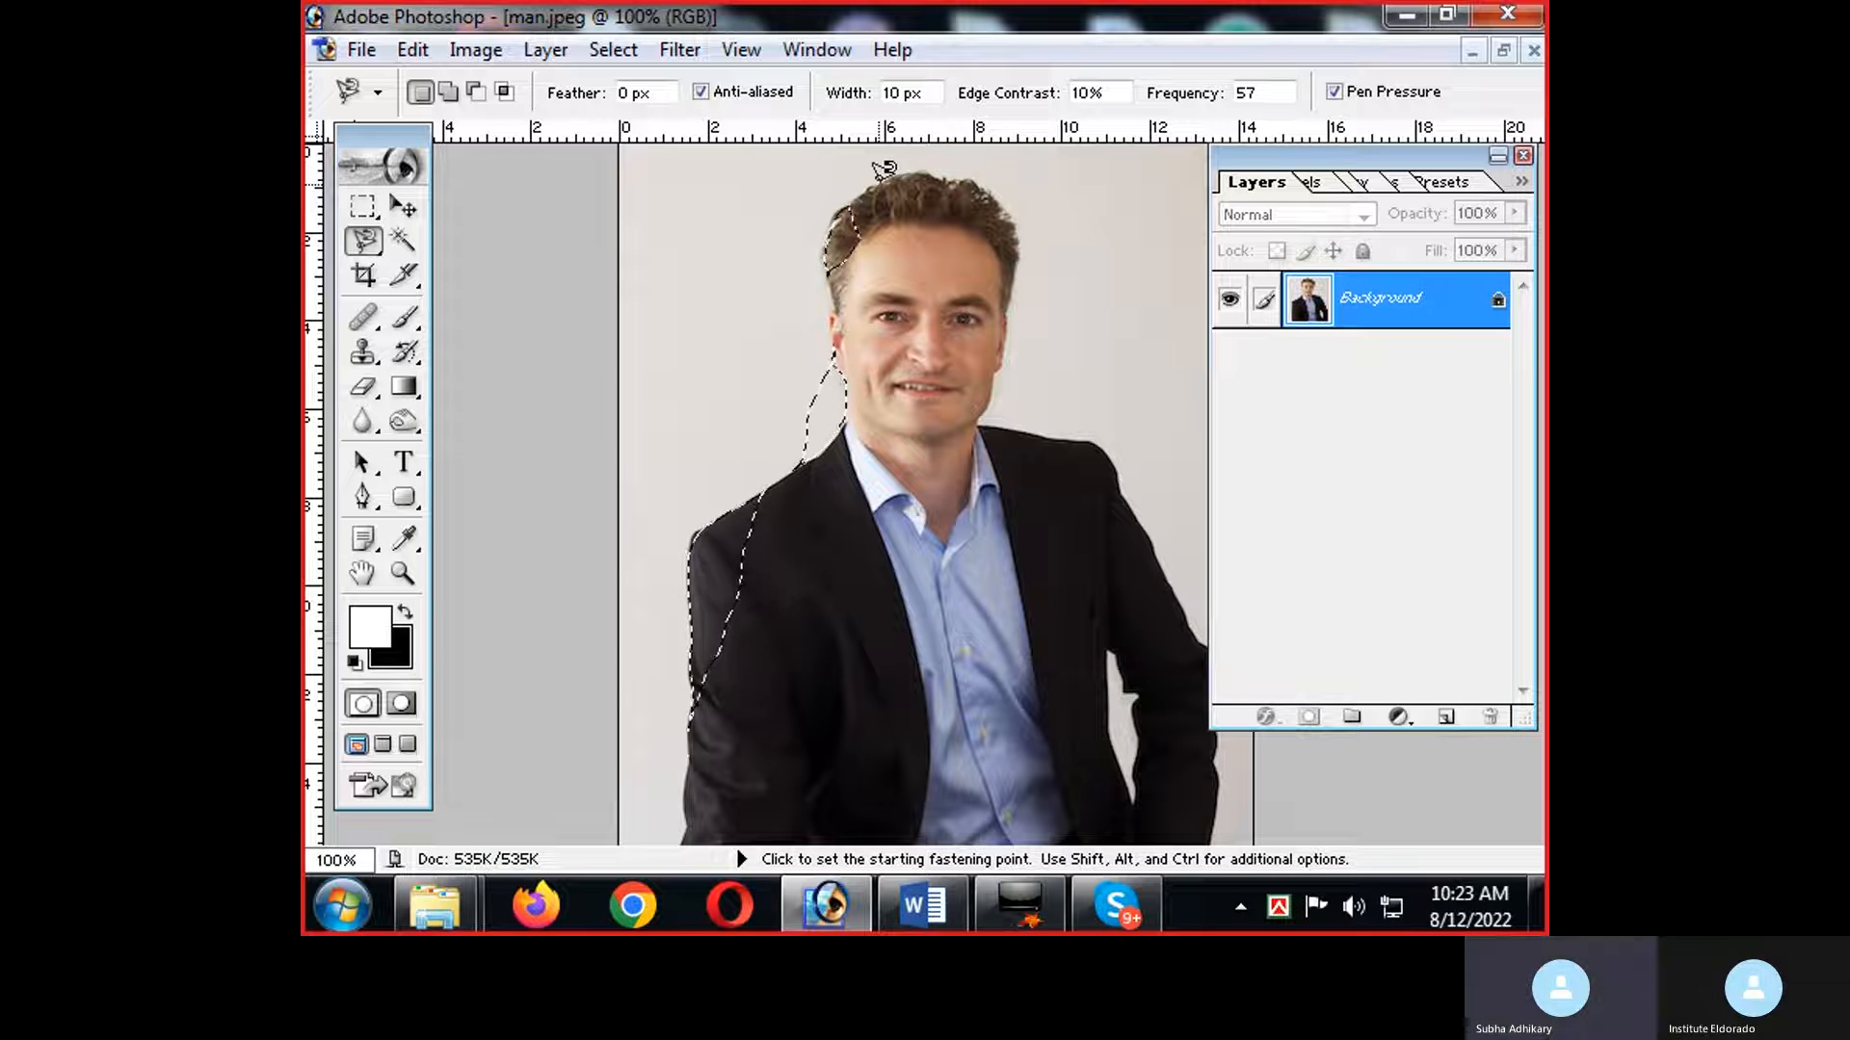
{"action": "key", "text": "ctrl+d"}
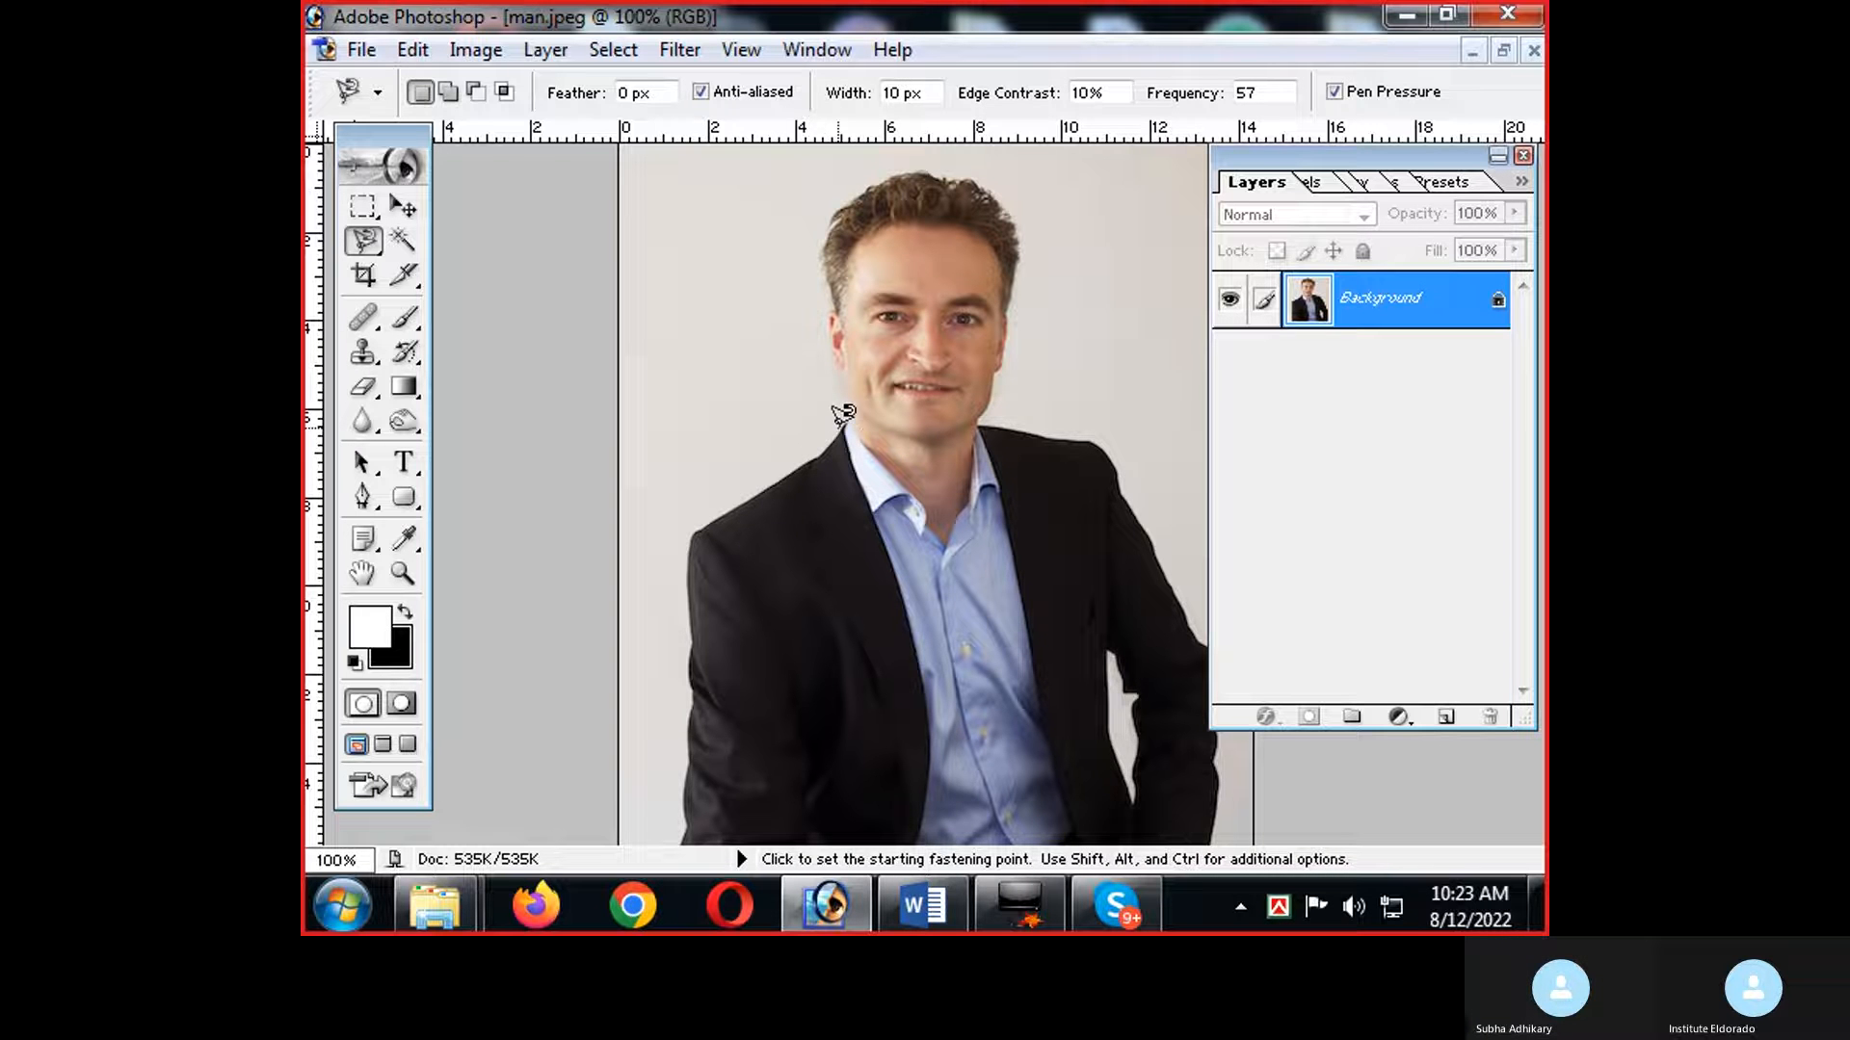
Trace the man's head with the Magnetic Lasso, starting and closing at the neck, and clear the selection.
{"action": "left_click", "coordinate": [841, 425]}
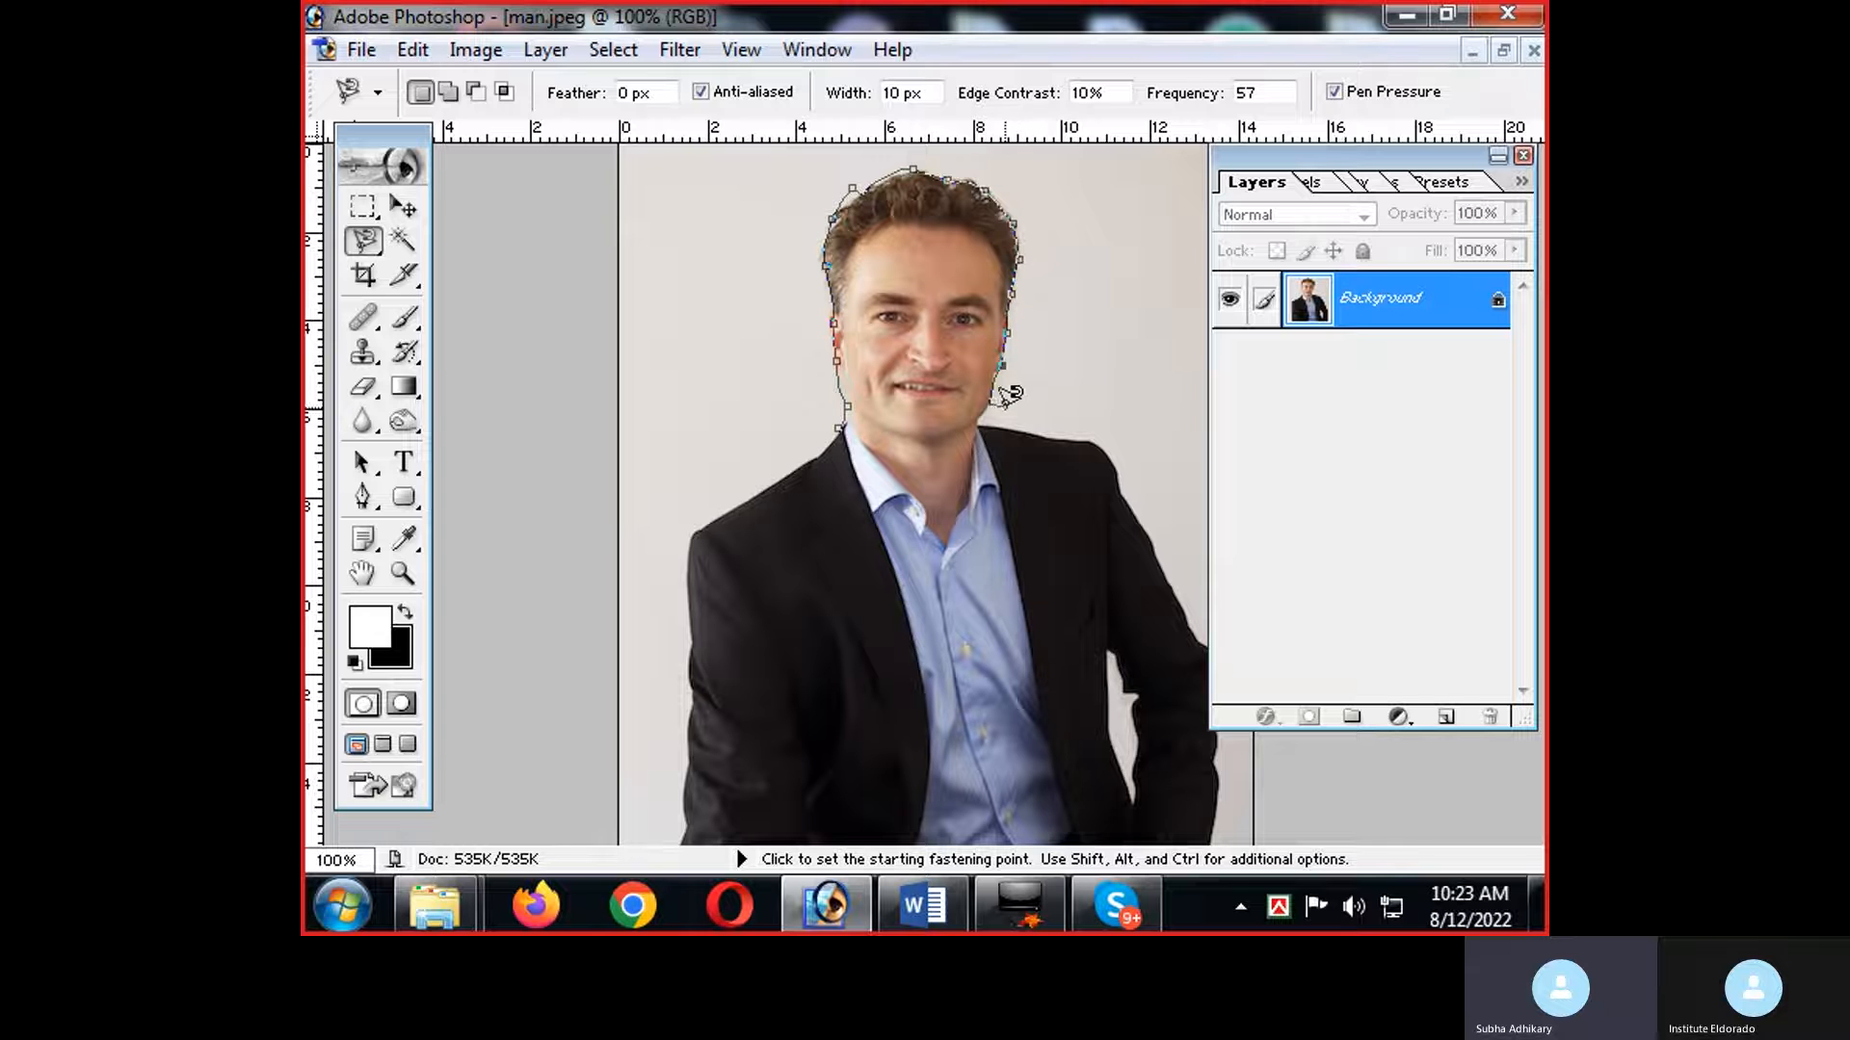
{"action": "left_click", "coordinate": [839, 425]}
{"action": "key", "text": "ctrl+d"}
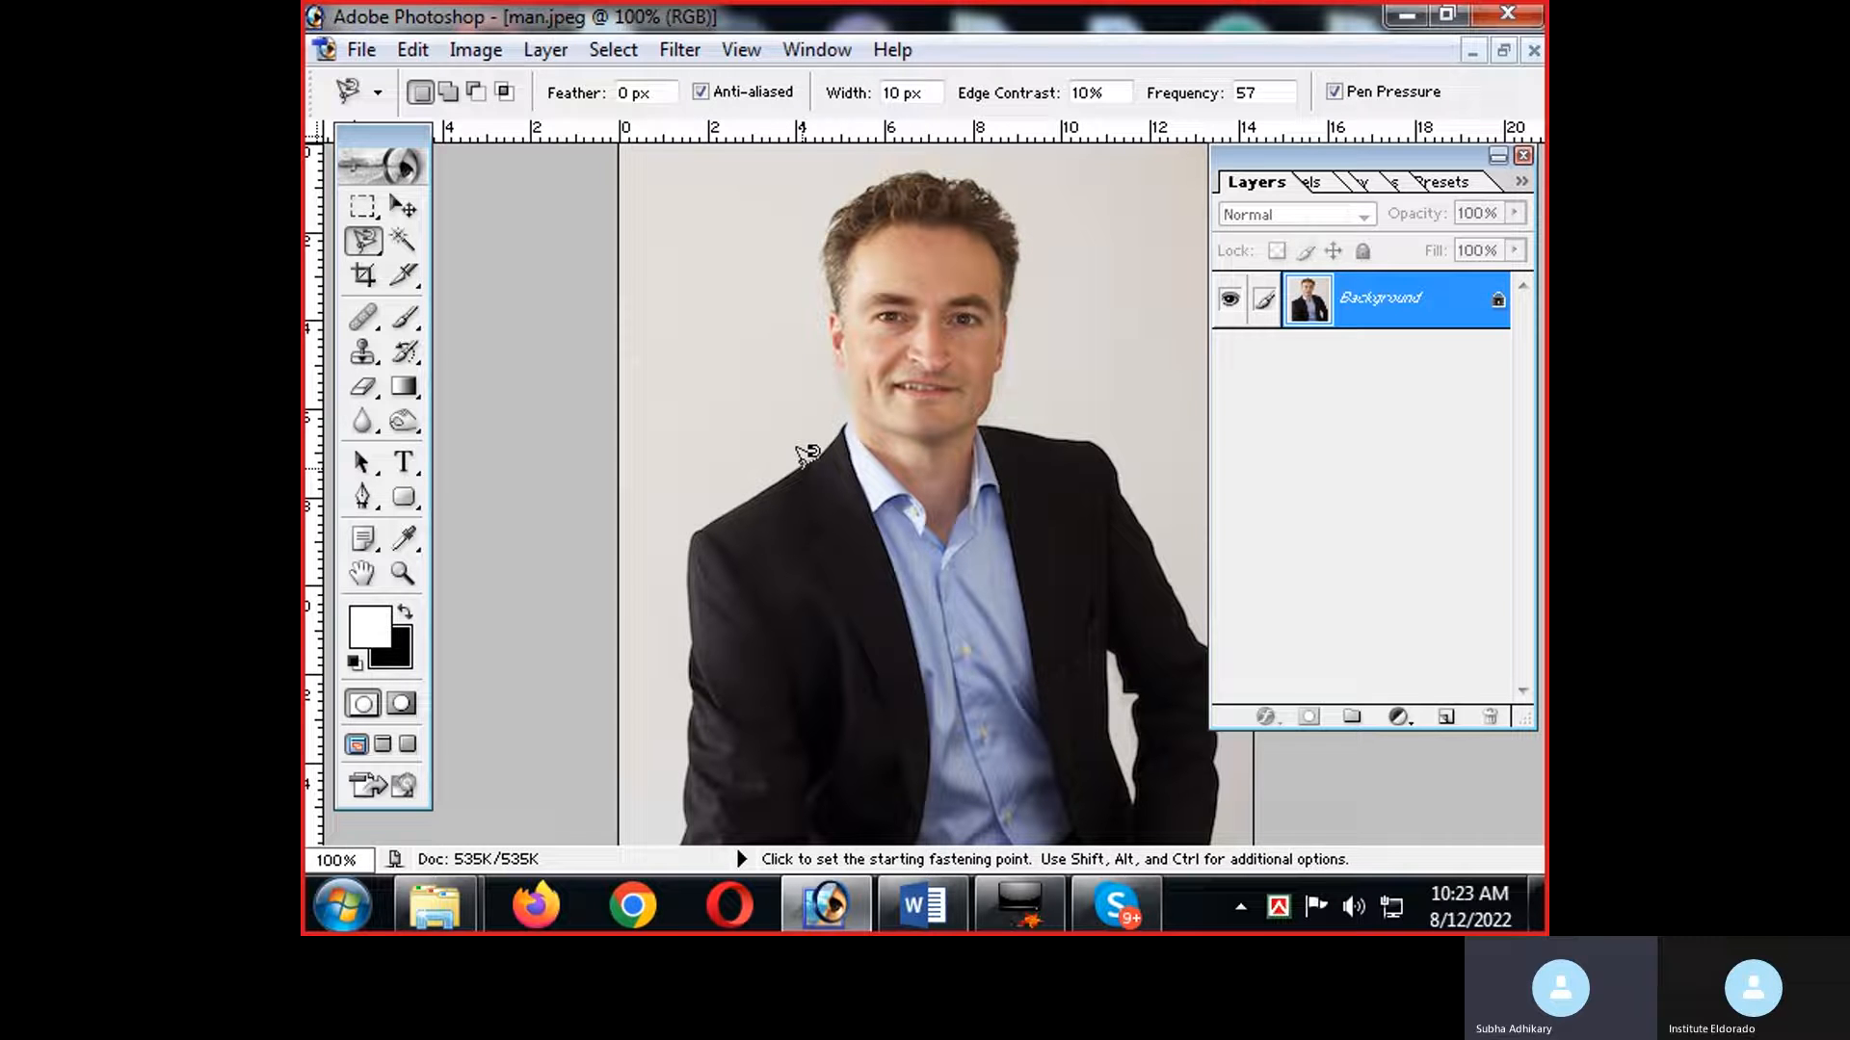
Select the man's head and neck with the Magnetic Lasso, starting and closing on the jacket shoulder, and deselect.
{"action": "left_click", "coordinate": [802, 468]}
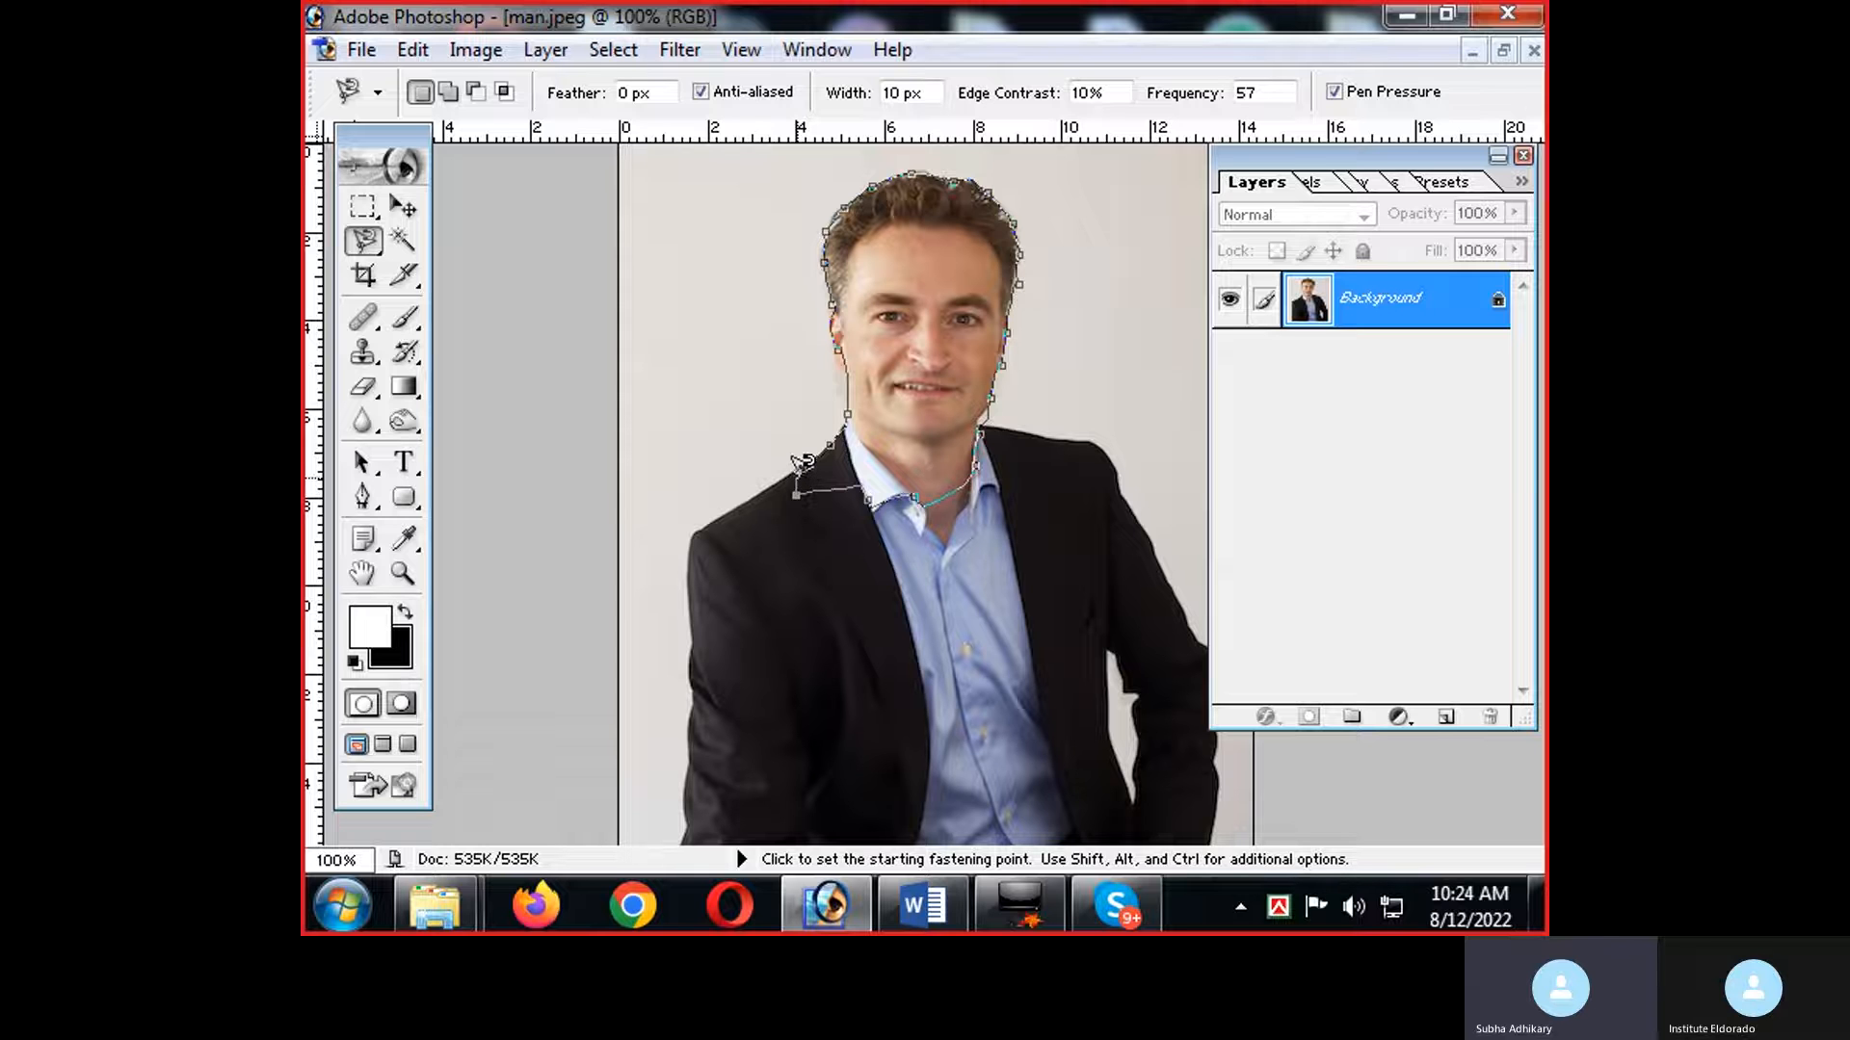
{"action": "left_click", "coordinate": [804, 460]}
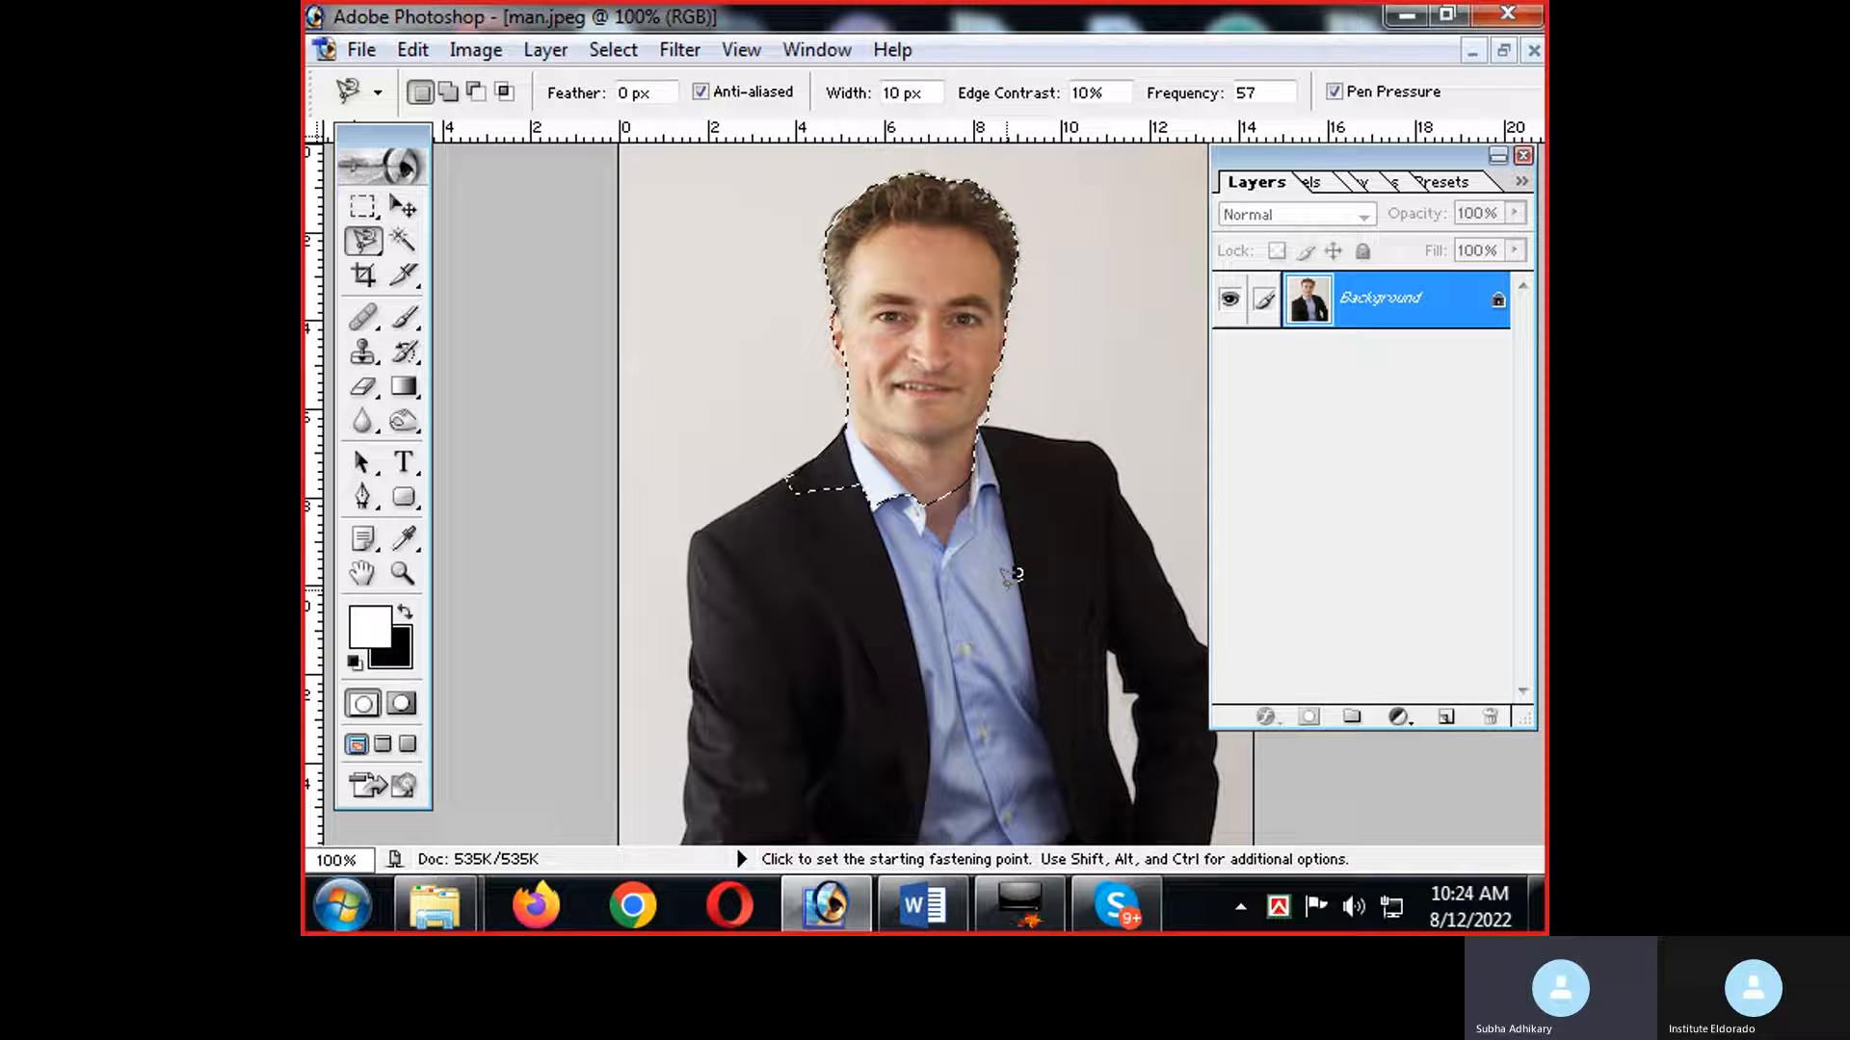
{"action": "key", "text": "ctrl+d"}
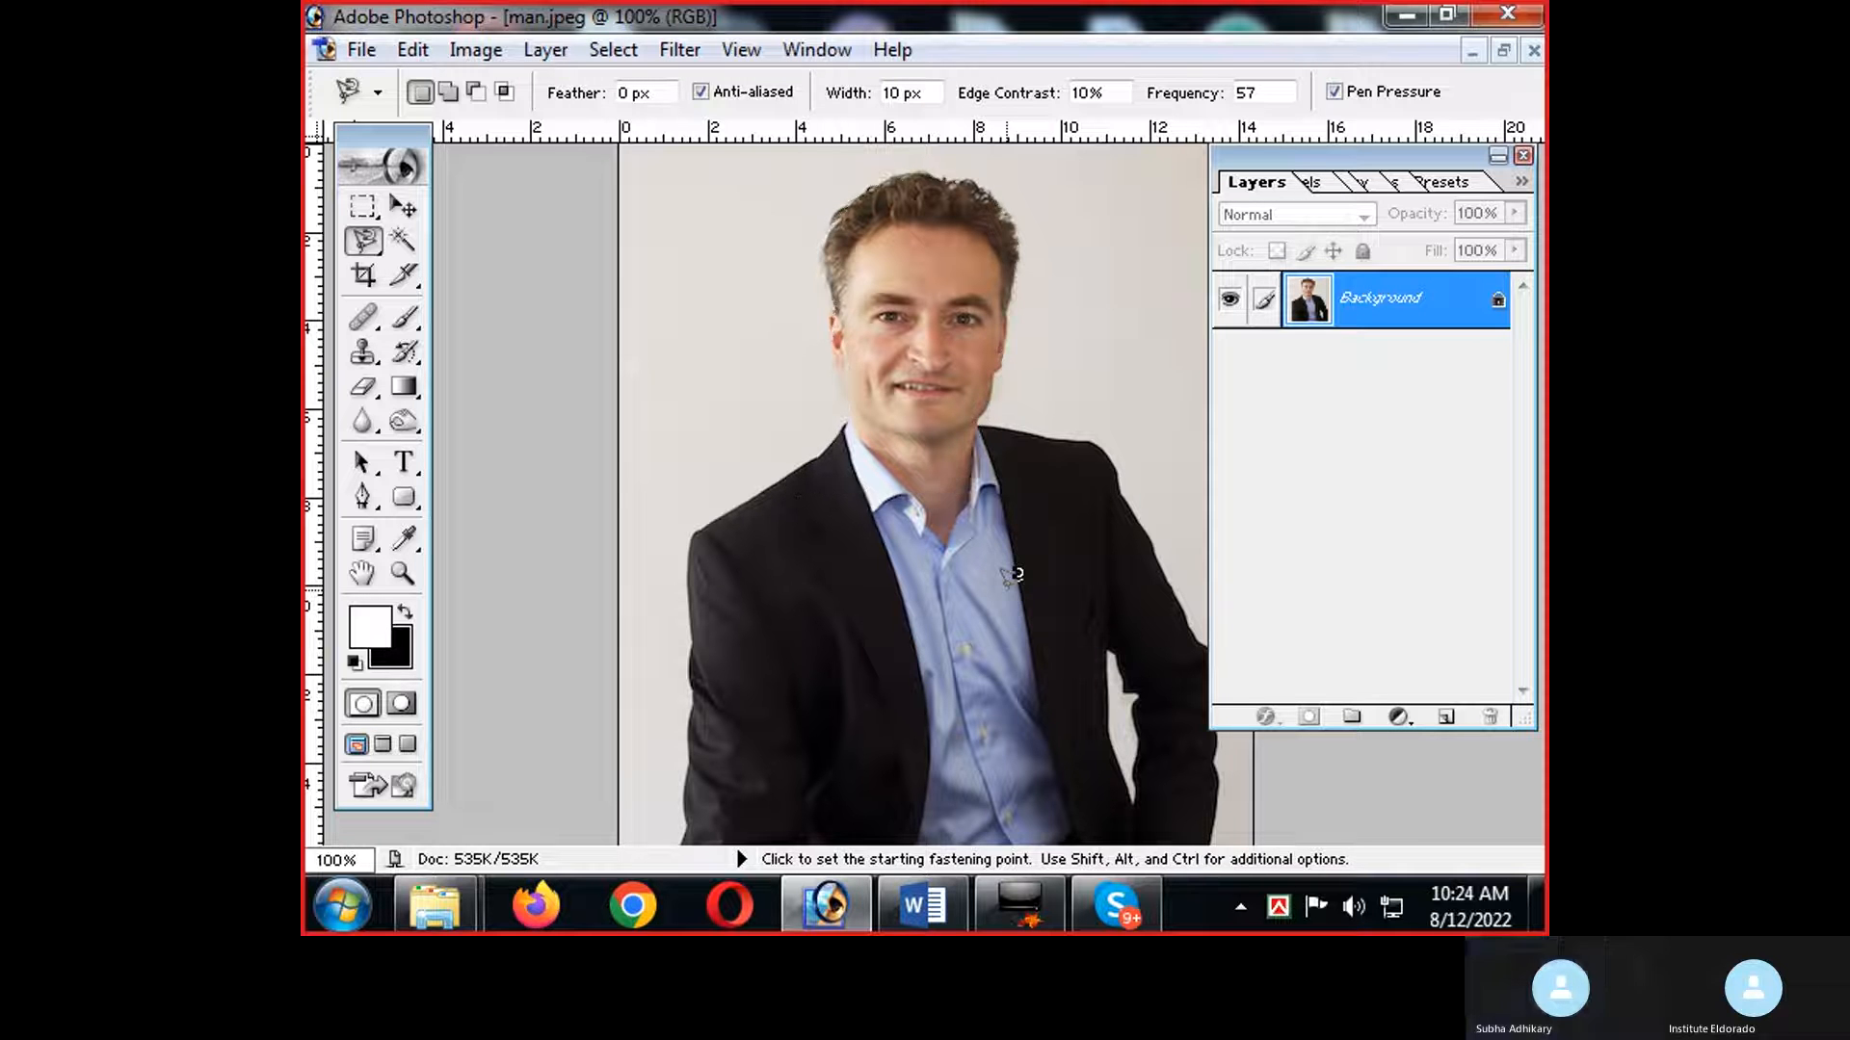
Switch to the Photoshop 01 document in Word and read the notes from the Lasso Tool through the Crop Tool.
{"action": "key", "text": "alt+Tab"}
{"action": "key", "text": "alt+Tab"}
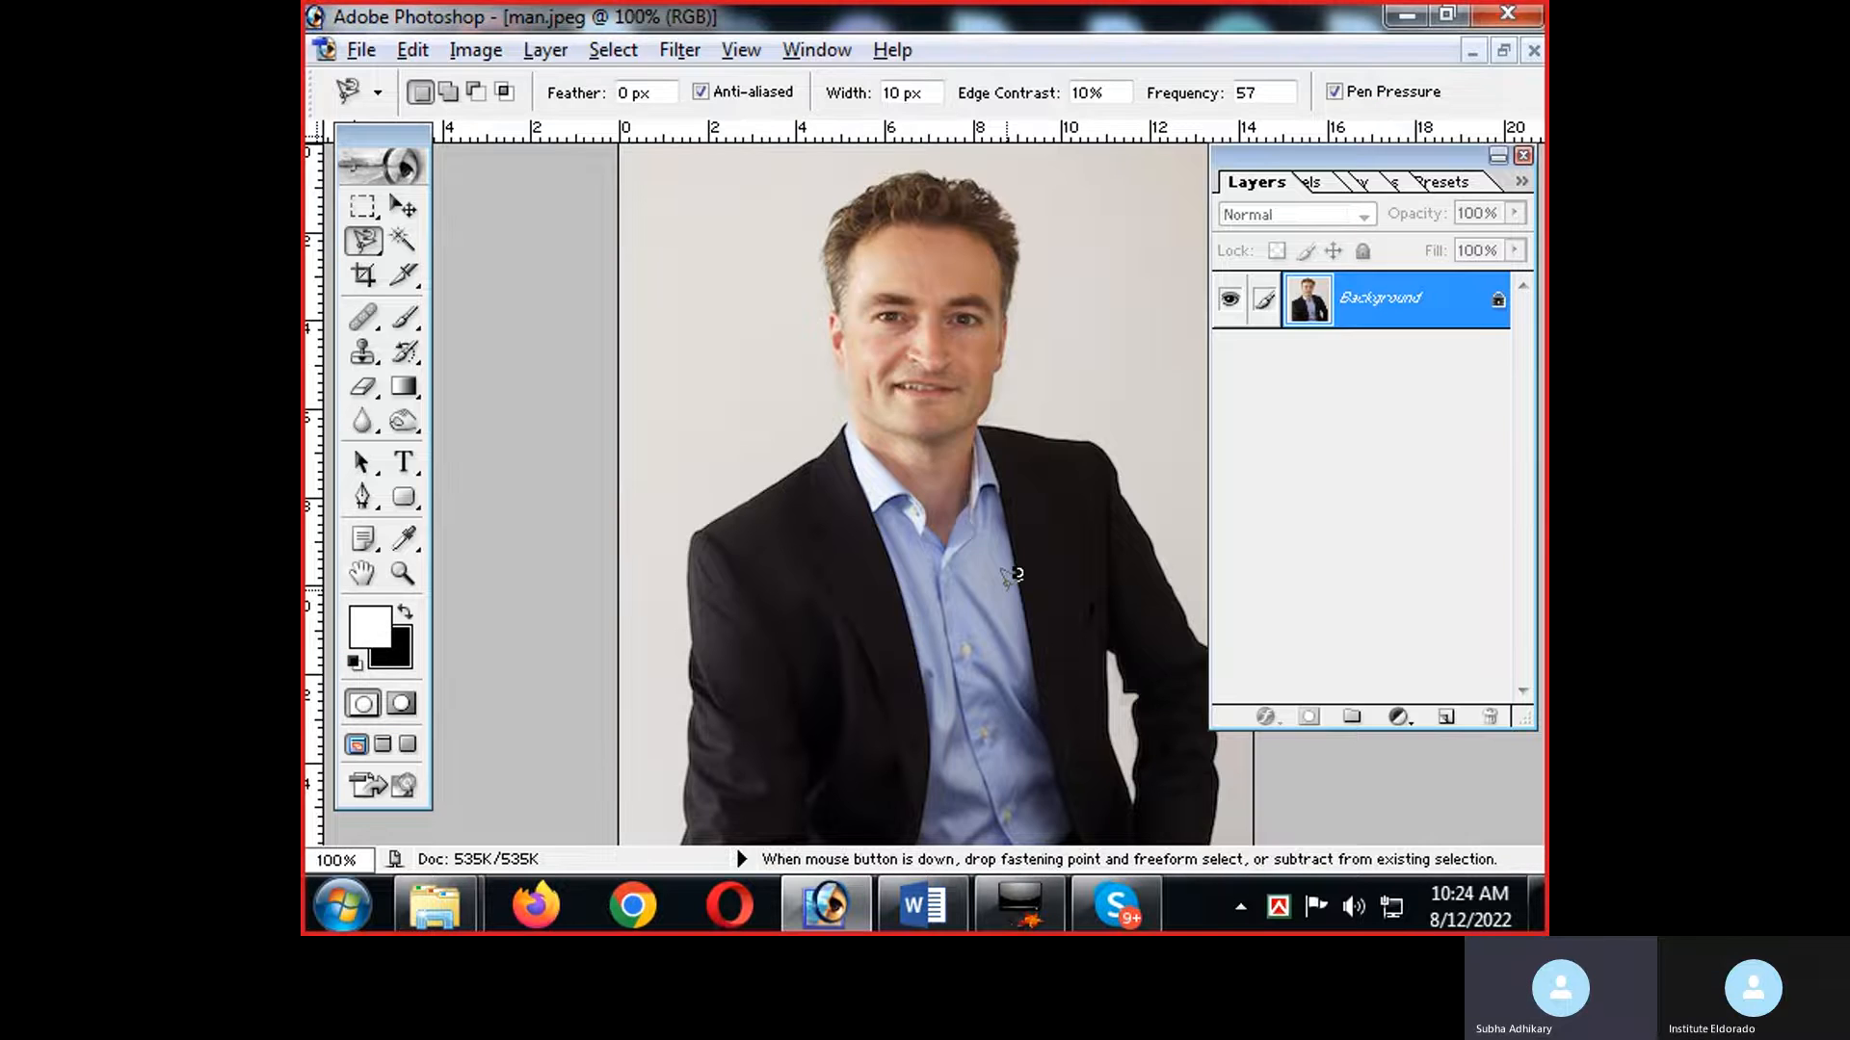
{"action": "key", "text": "alt+Tab"}
{"action": "key", "text": "alt+Tab"}
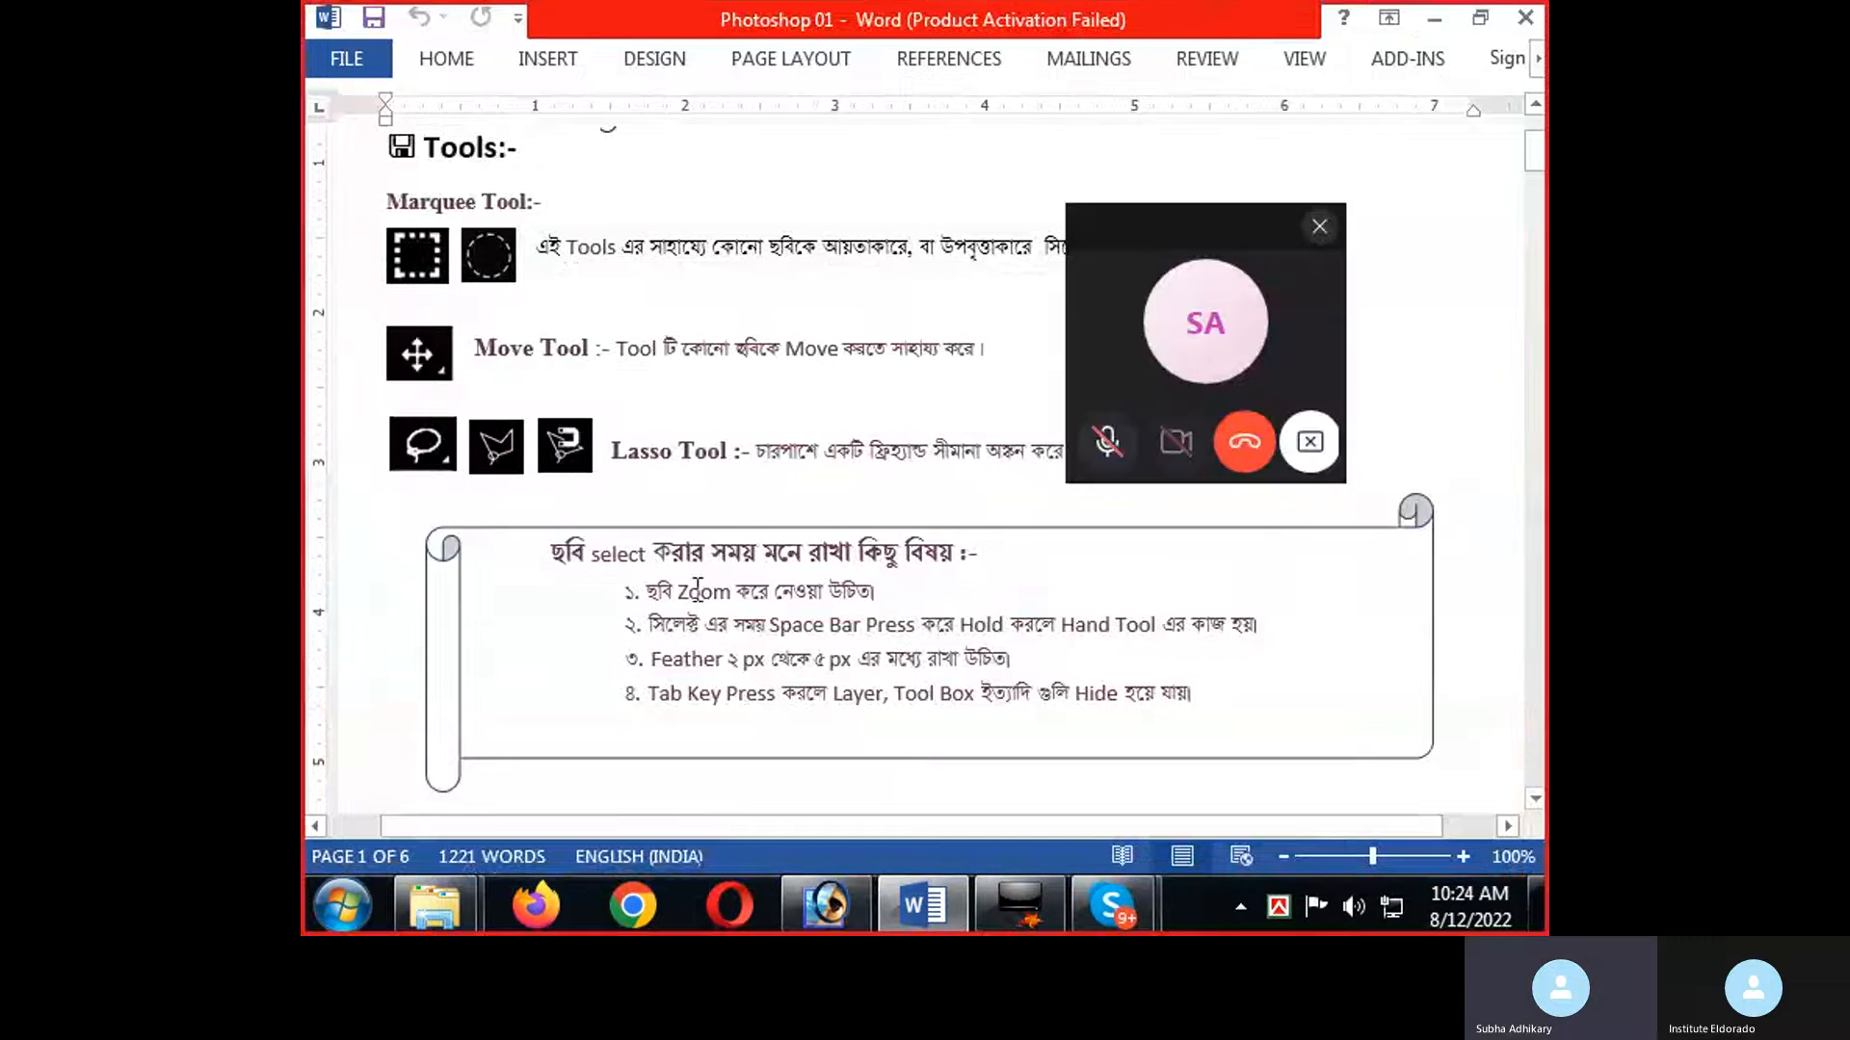
{"action": "left_click", "coordinate": [1319, 227]}
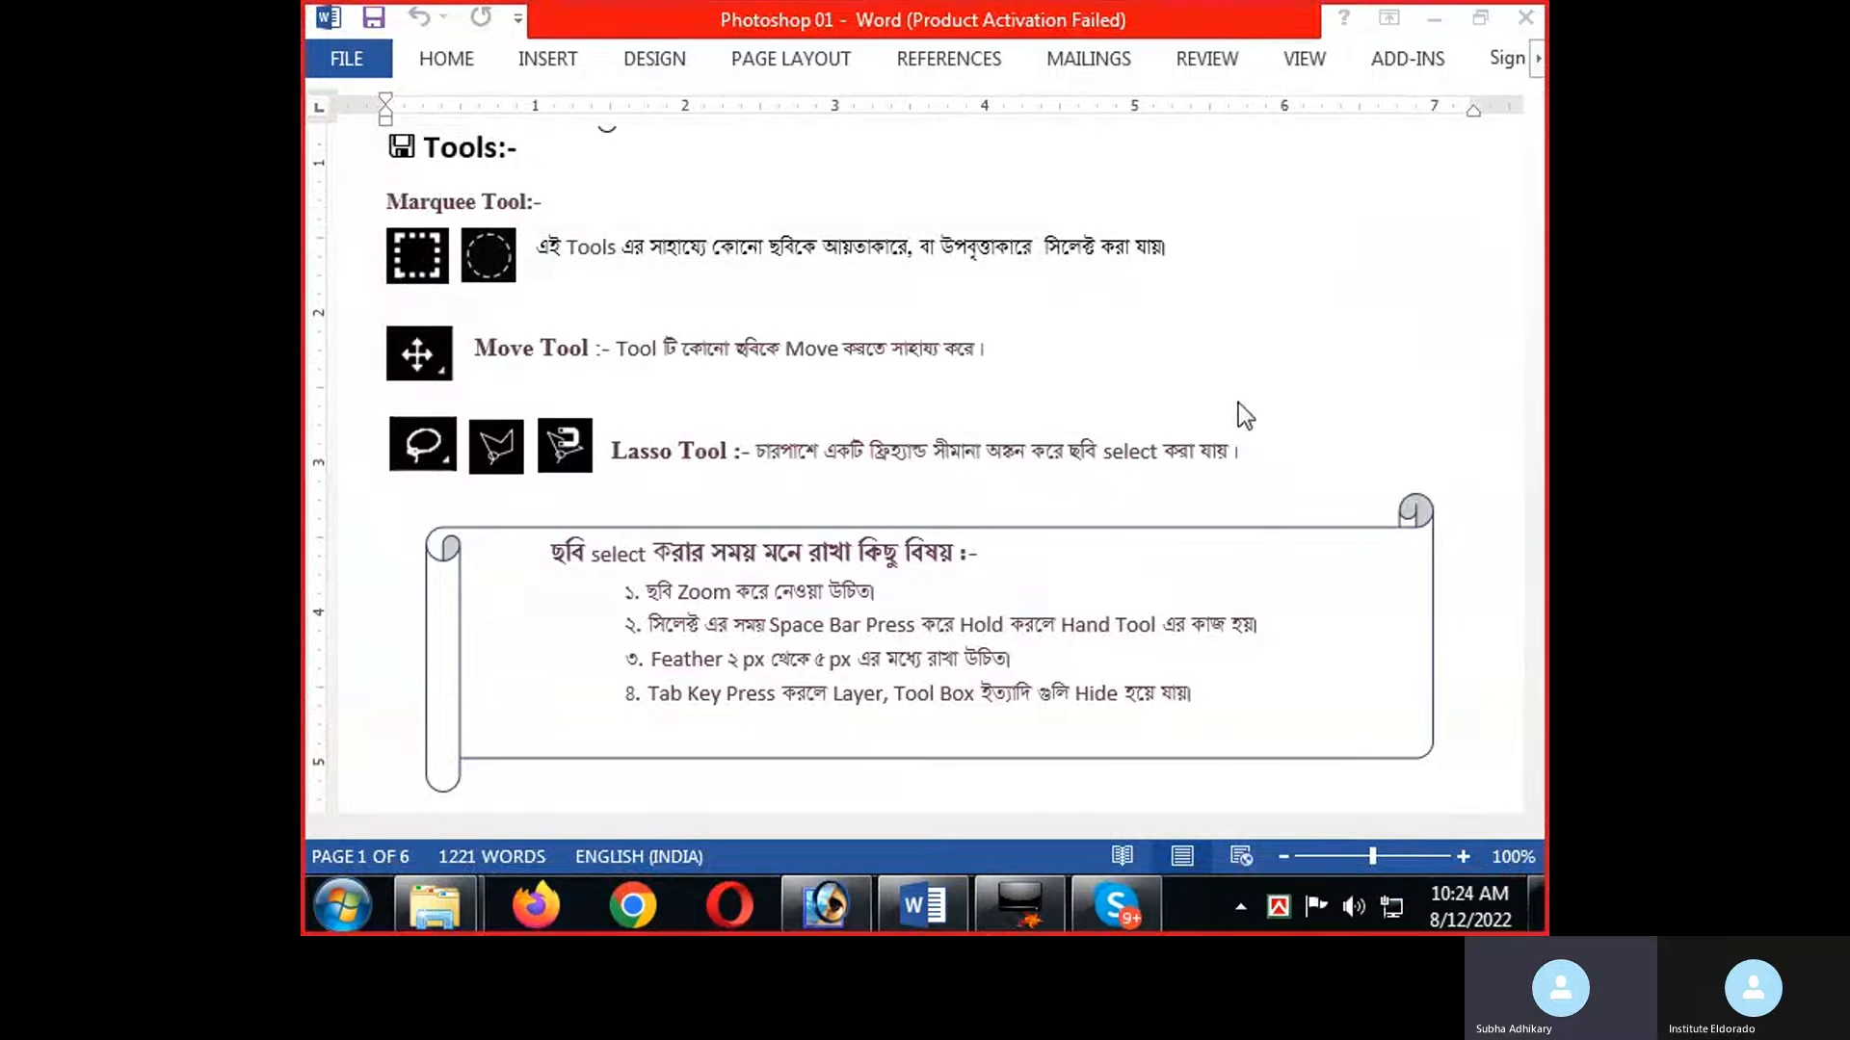
{"action": "left_click", "coordinate": [892, 493]}
{"action": "scroll", "coordinate": [892, 494], "scroll_direction": "down", "scroll_amount": 5}
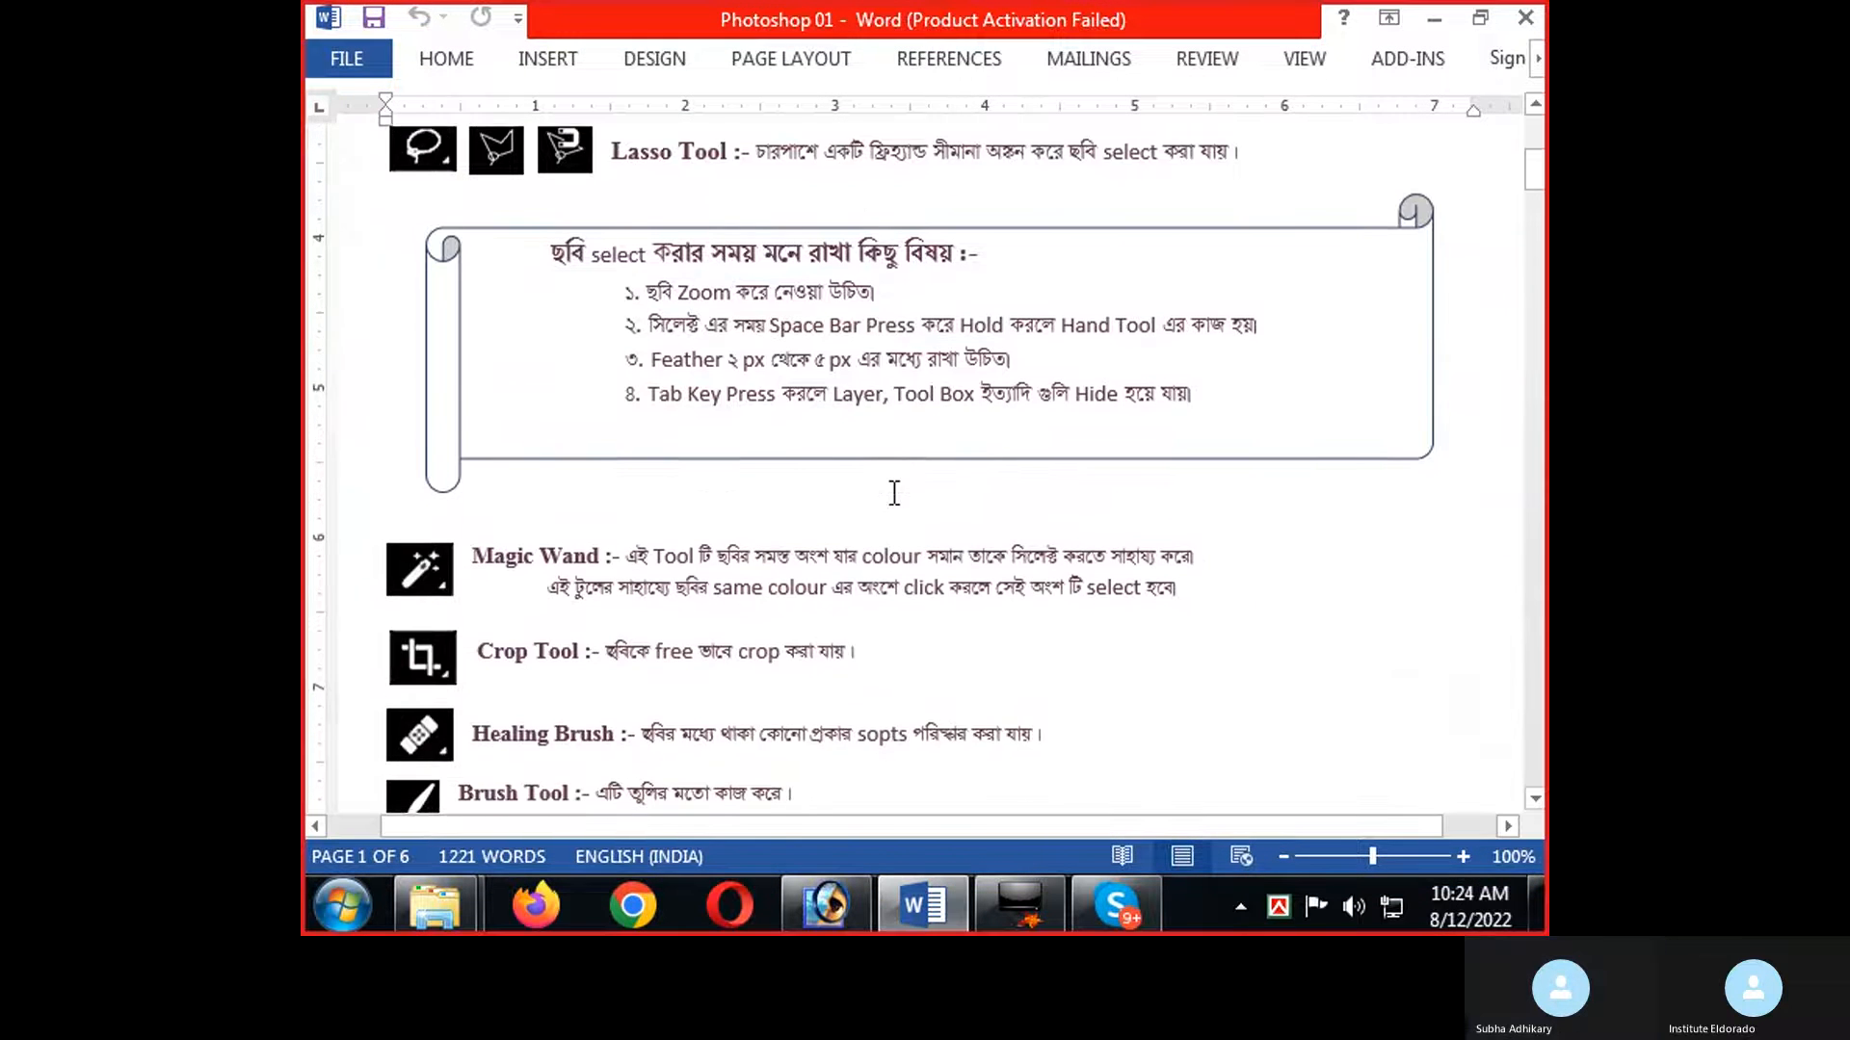
{"action": "scroll", "coordinate": [894, 493], "scroll_direction": "down", "scroll_amount": 1}
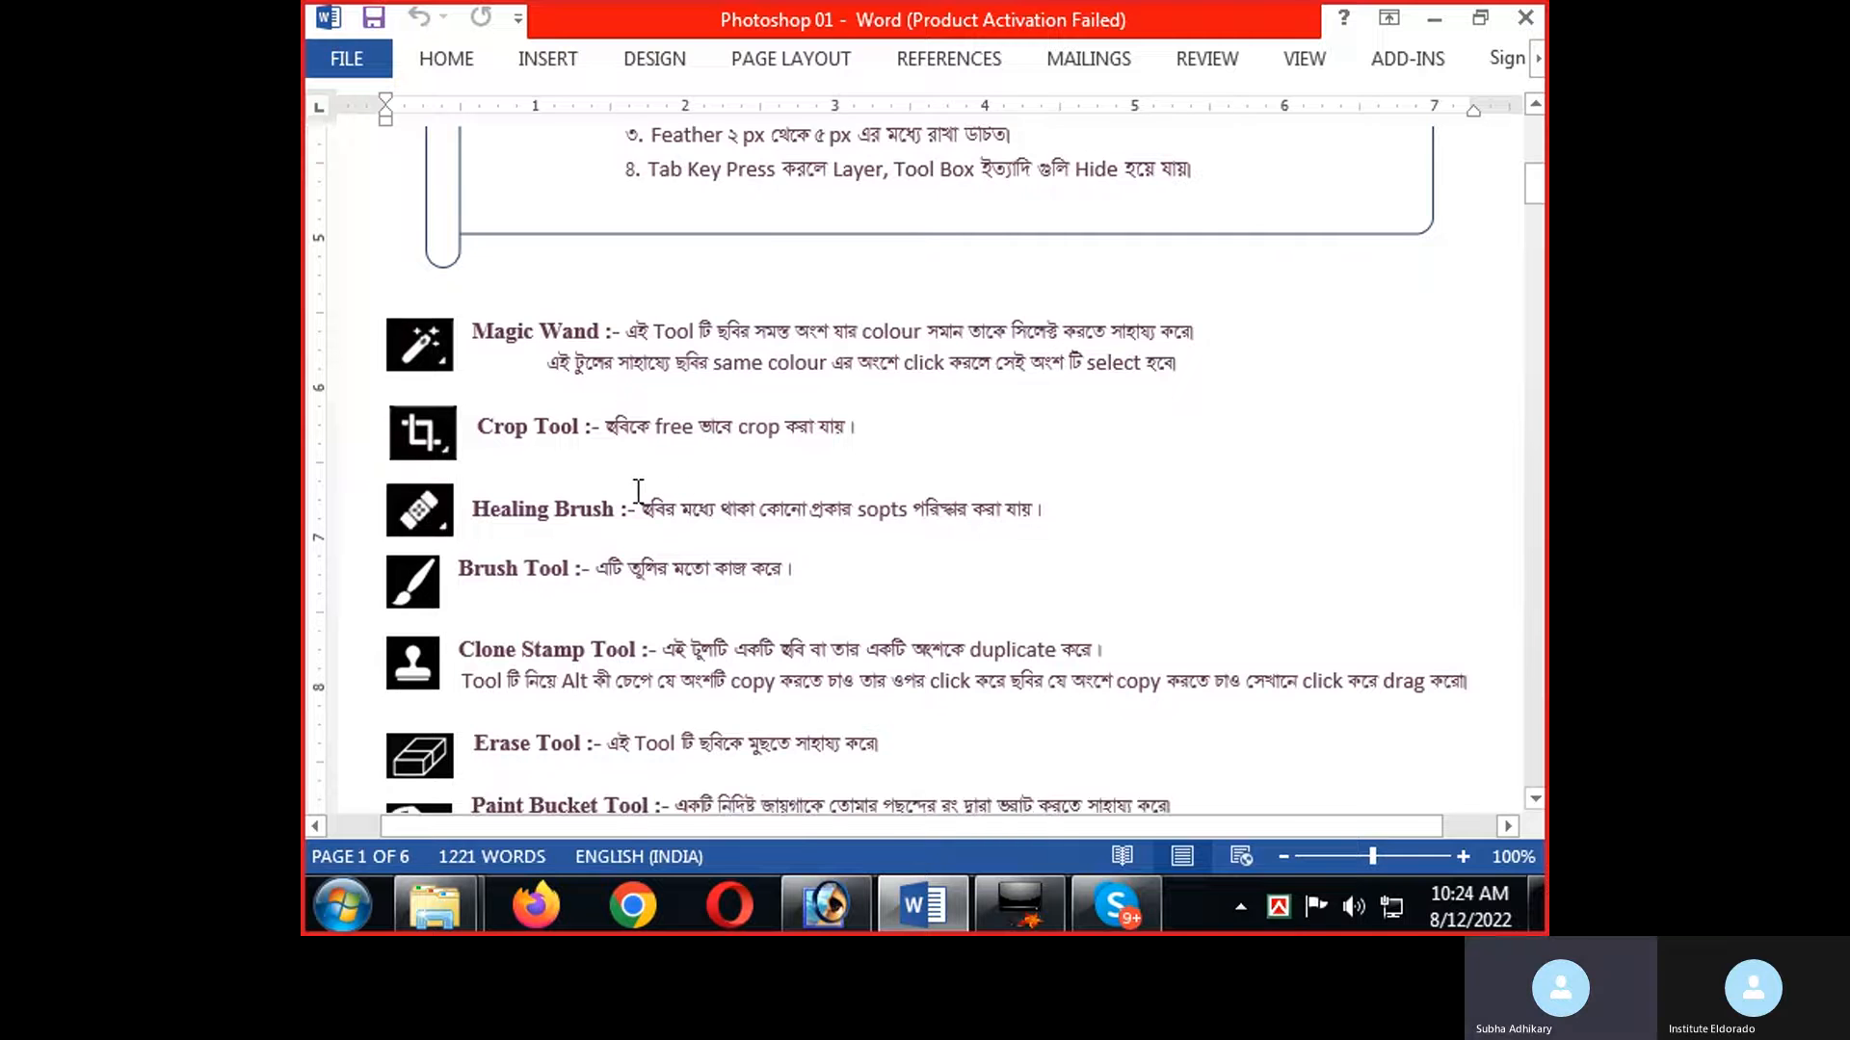
Switch back to Photoshop, activate the Crop tool, and clear its preset width, height and resolution.
{"action": "key", "text": "alt+Tab"}
{"action": "key", "text": "alt+Tab"}
{"action": "key", "text": "alt+Tab"}
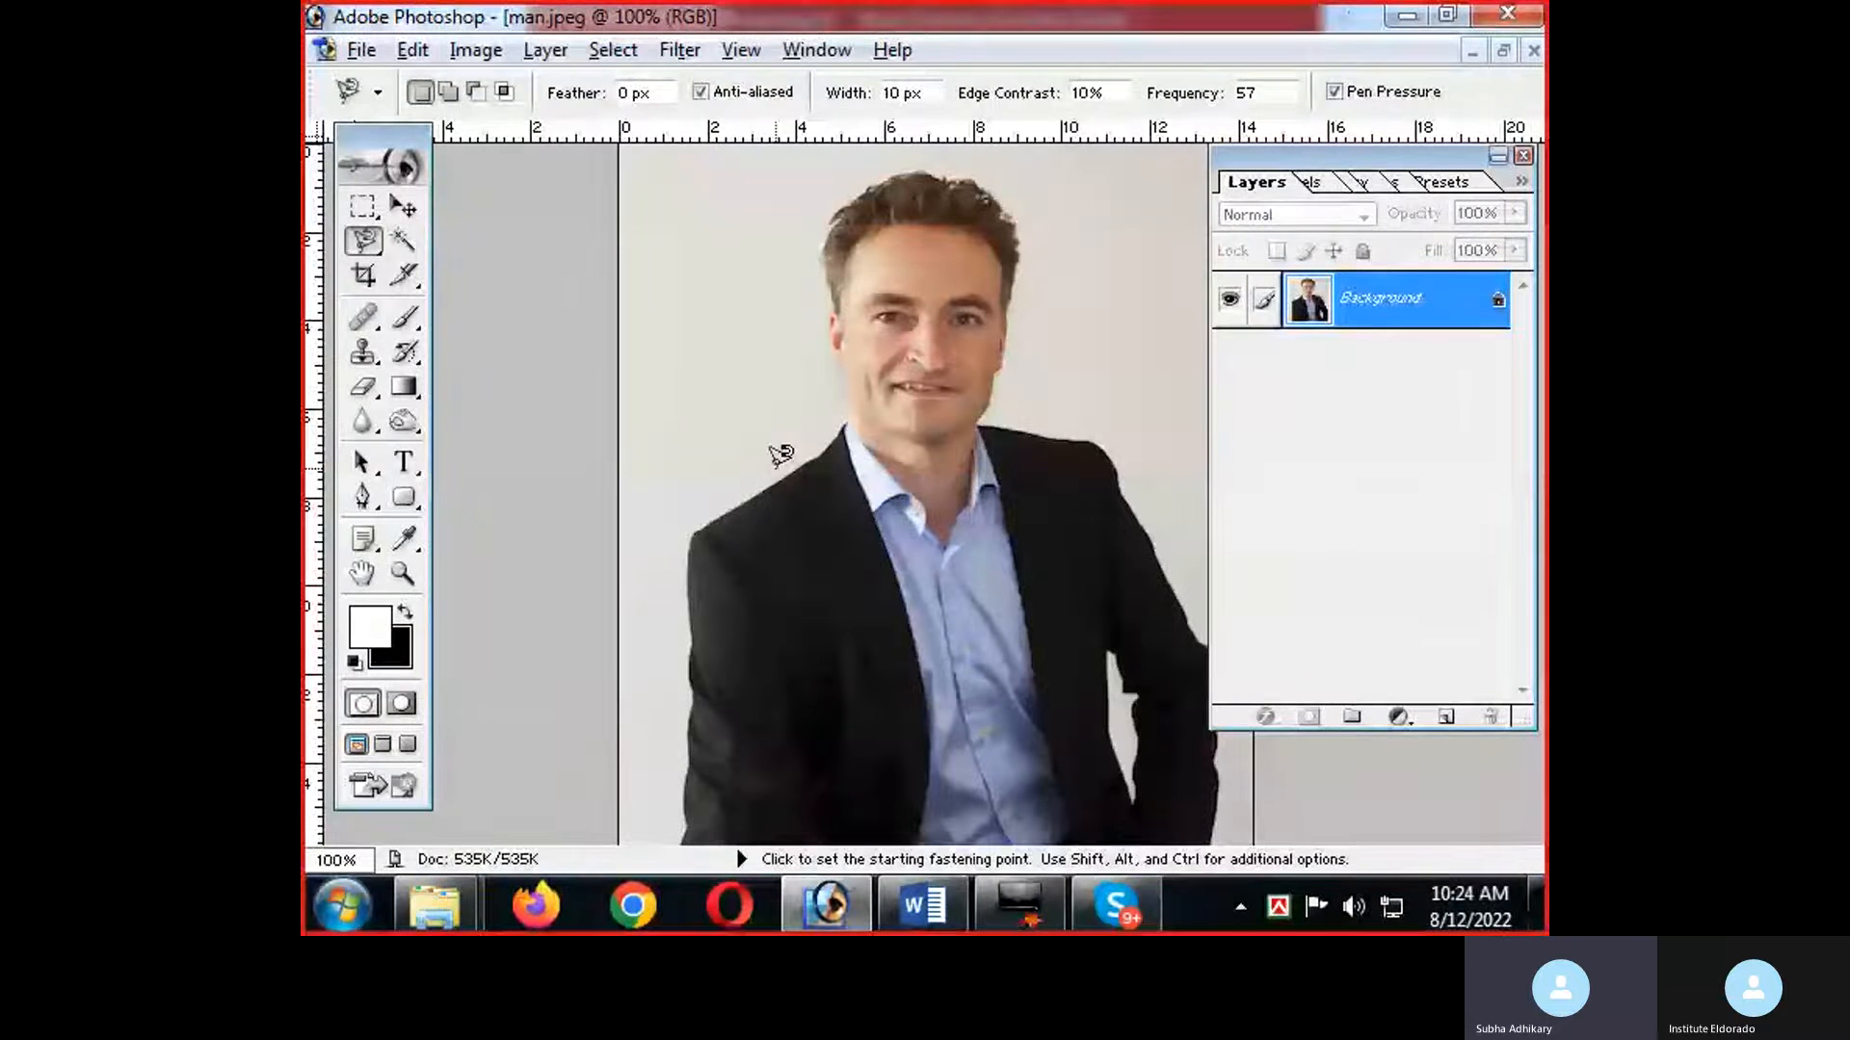
{"action": "key", "text": "ctrl"}
{"action": "key", "text": "ctrl+minus"}
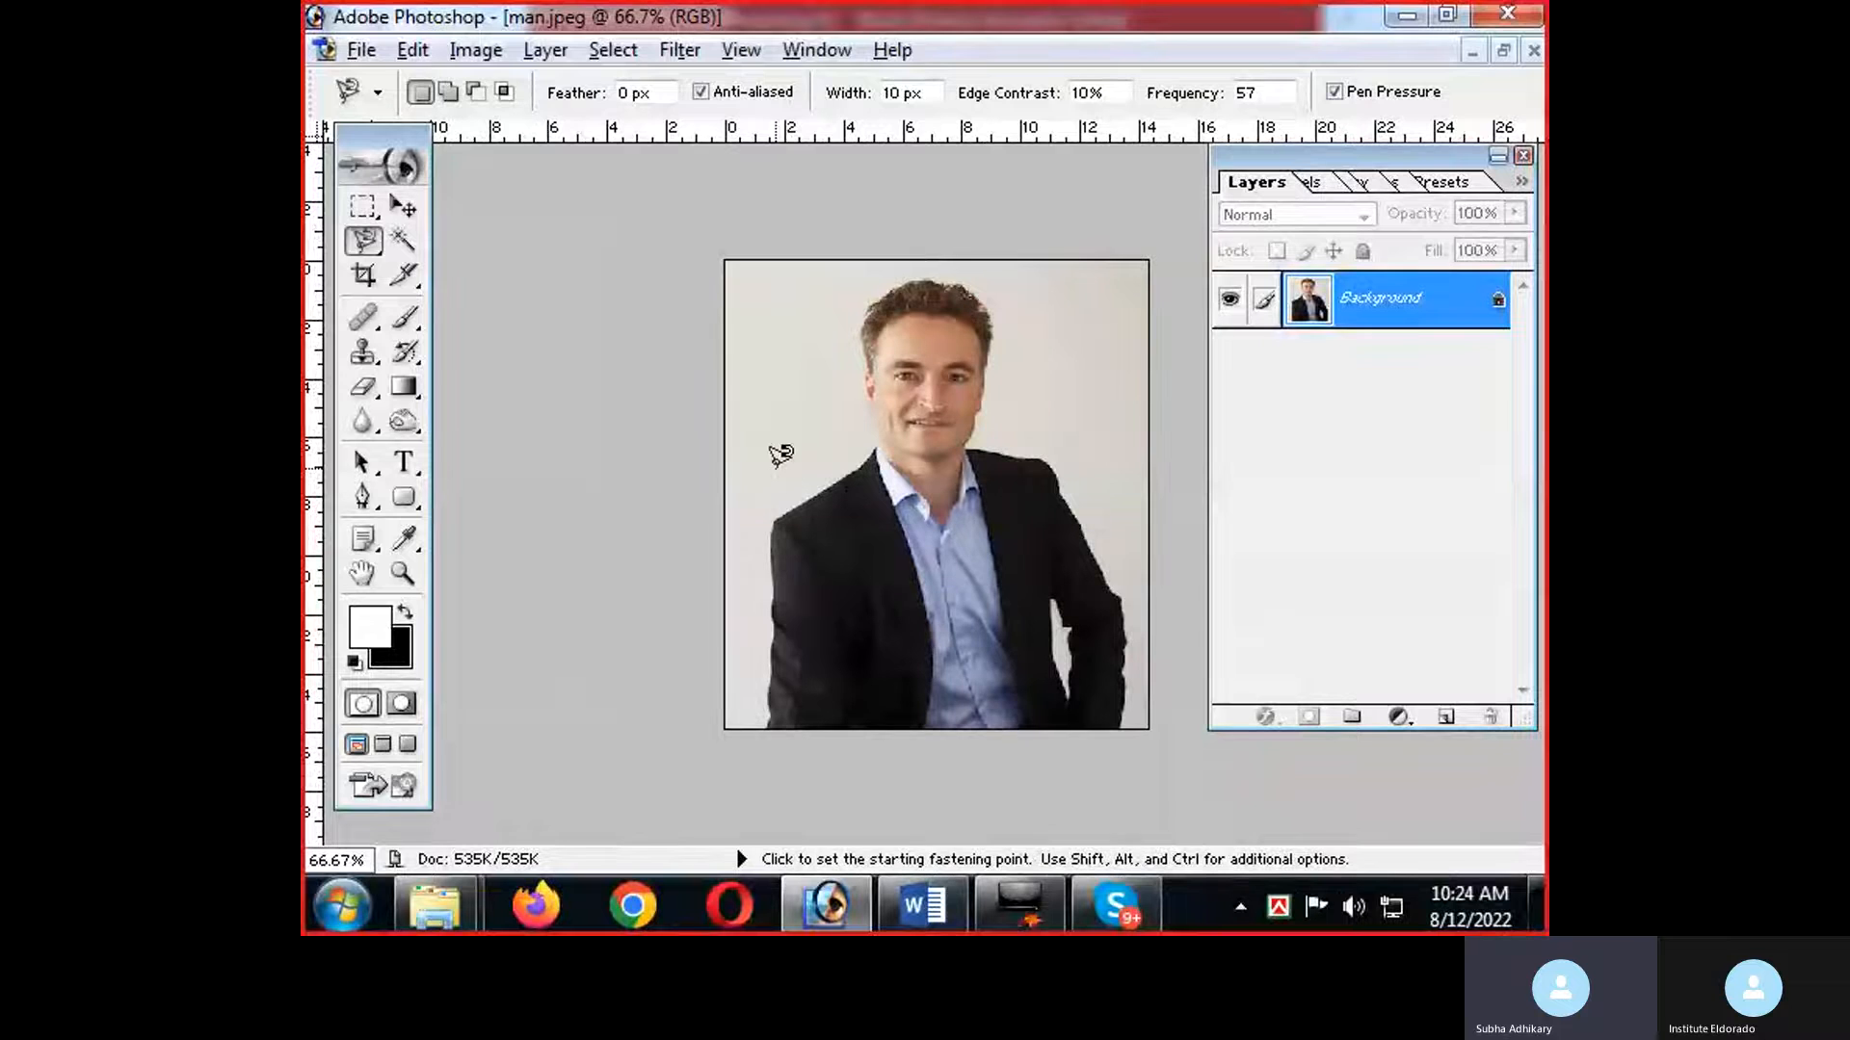
{"action": "left_click", "coordinate": [361, 277]}
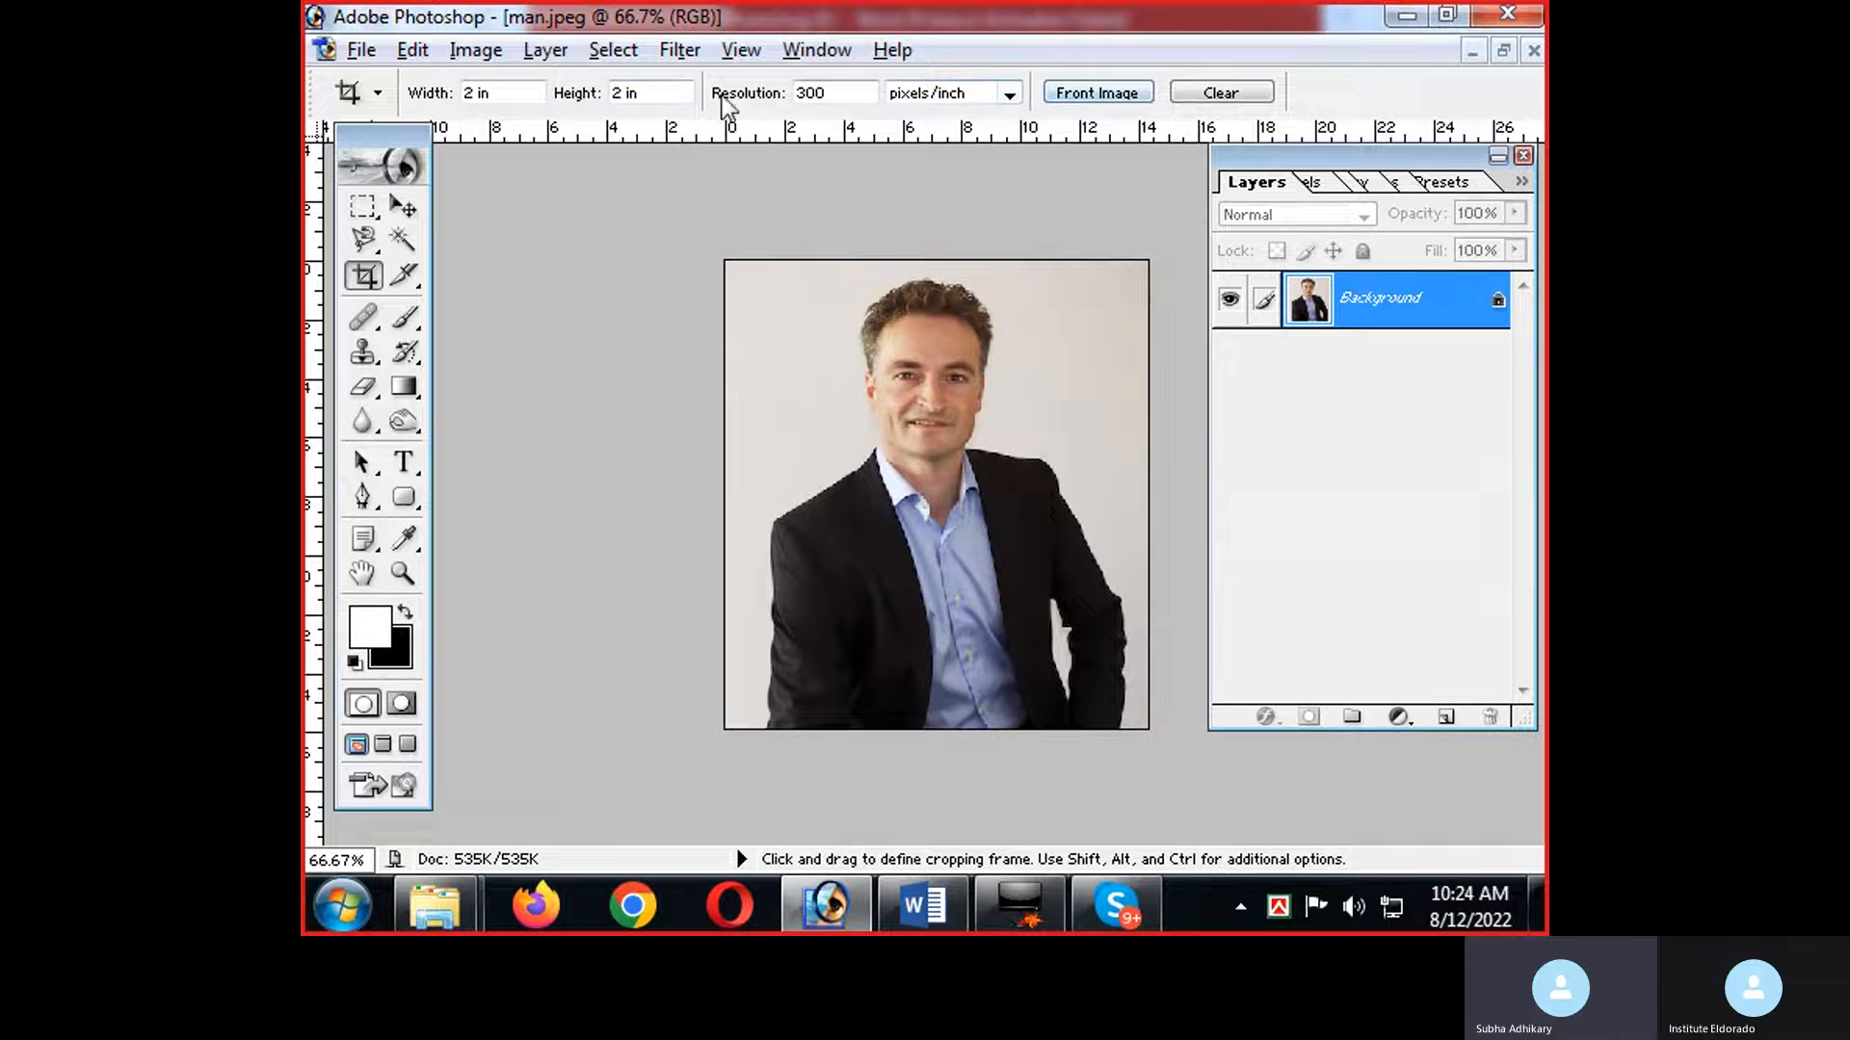
{"action": "left_click", "coordinate": [1201, 95]}
Crop away the lower strip of the photo across its full width, and undo the crop.
{"action": "left_click_drag", "start_coordinate": [728, 261], "coordinate": [1146, 659]}
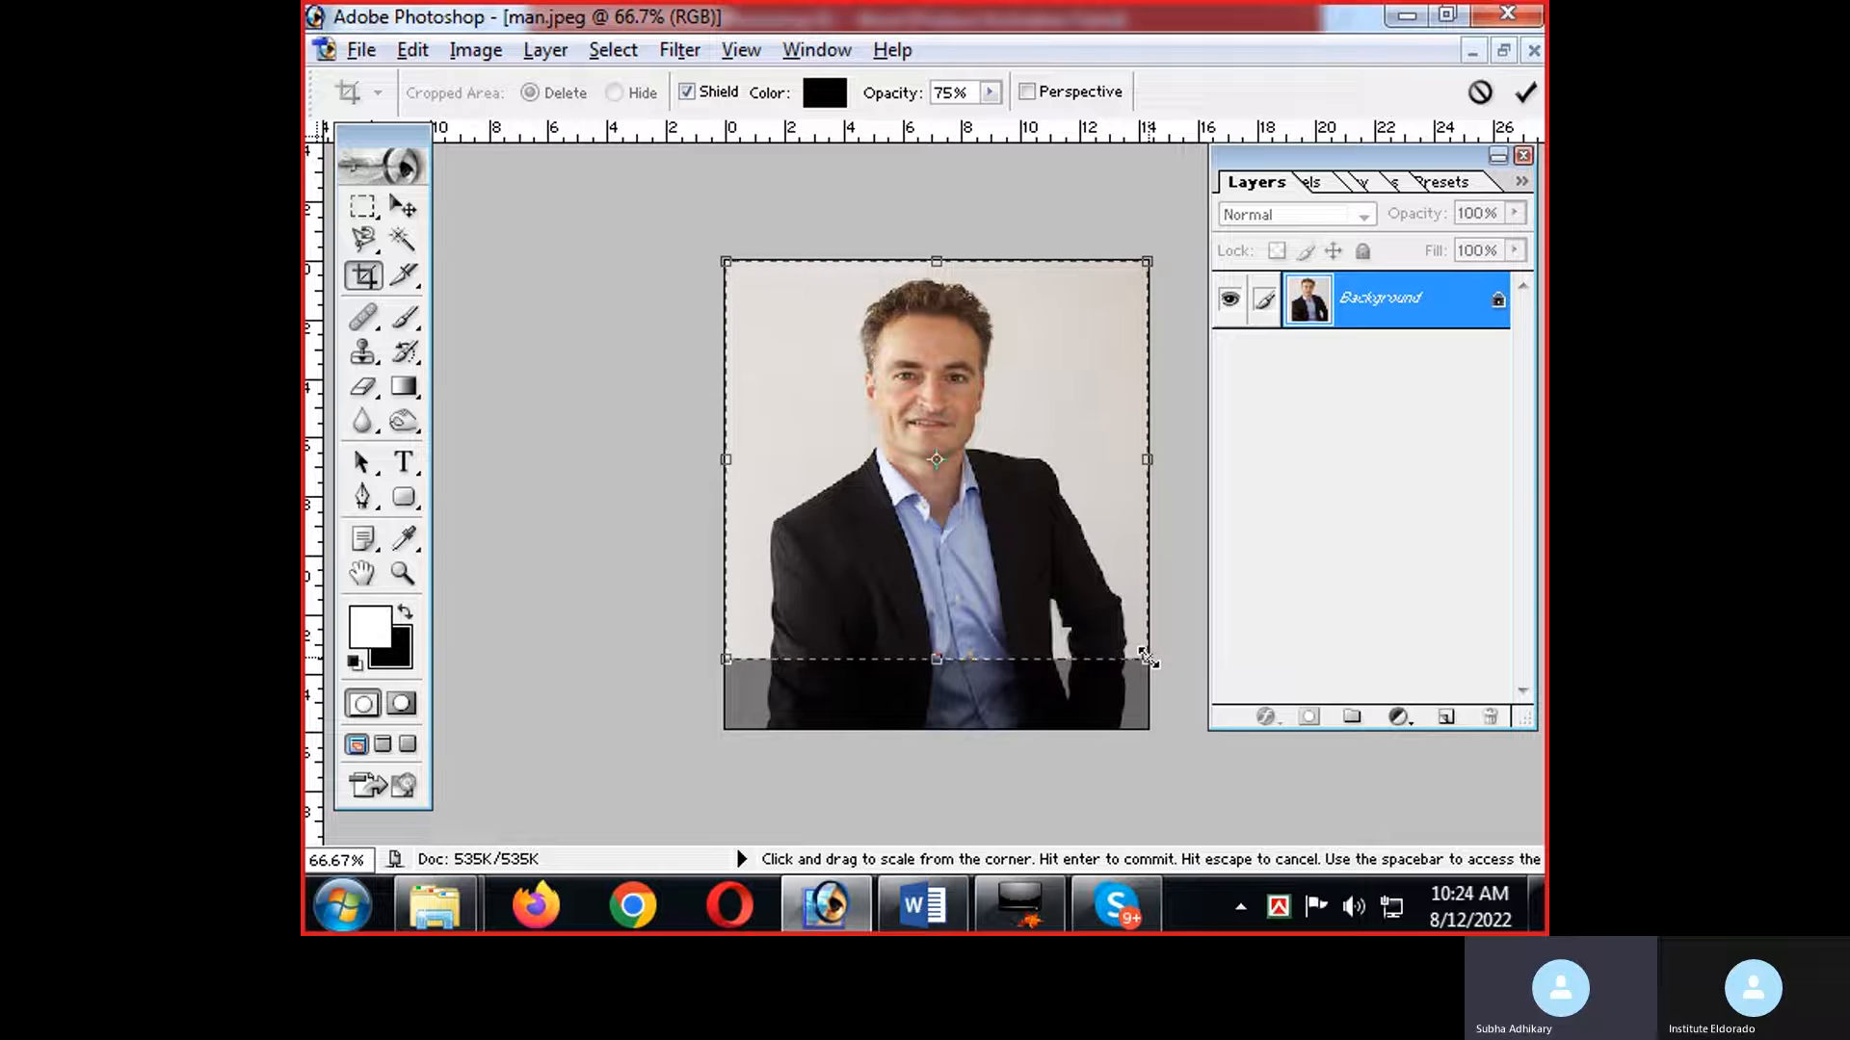
{"action": "key", "text": "Return"}
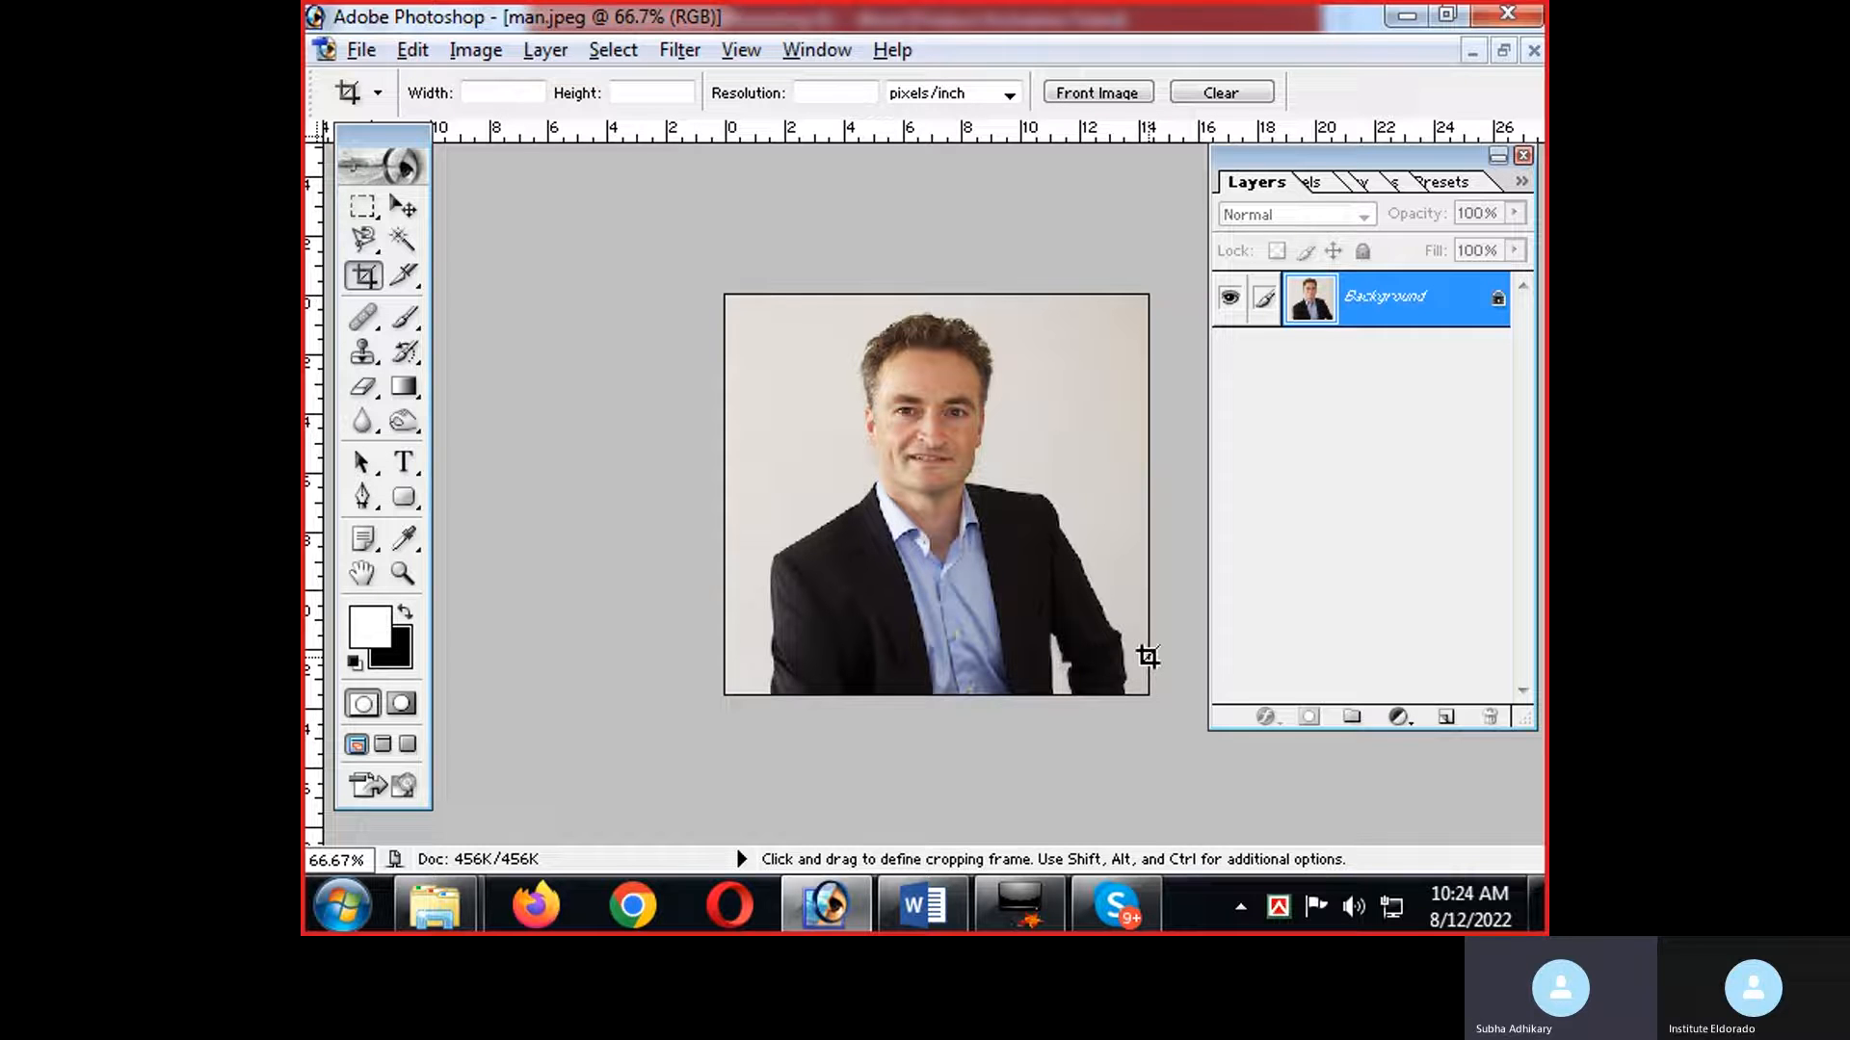
{"action": "key", "text": "ctrl+z"}
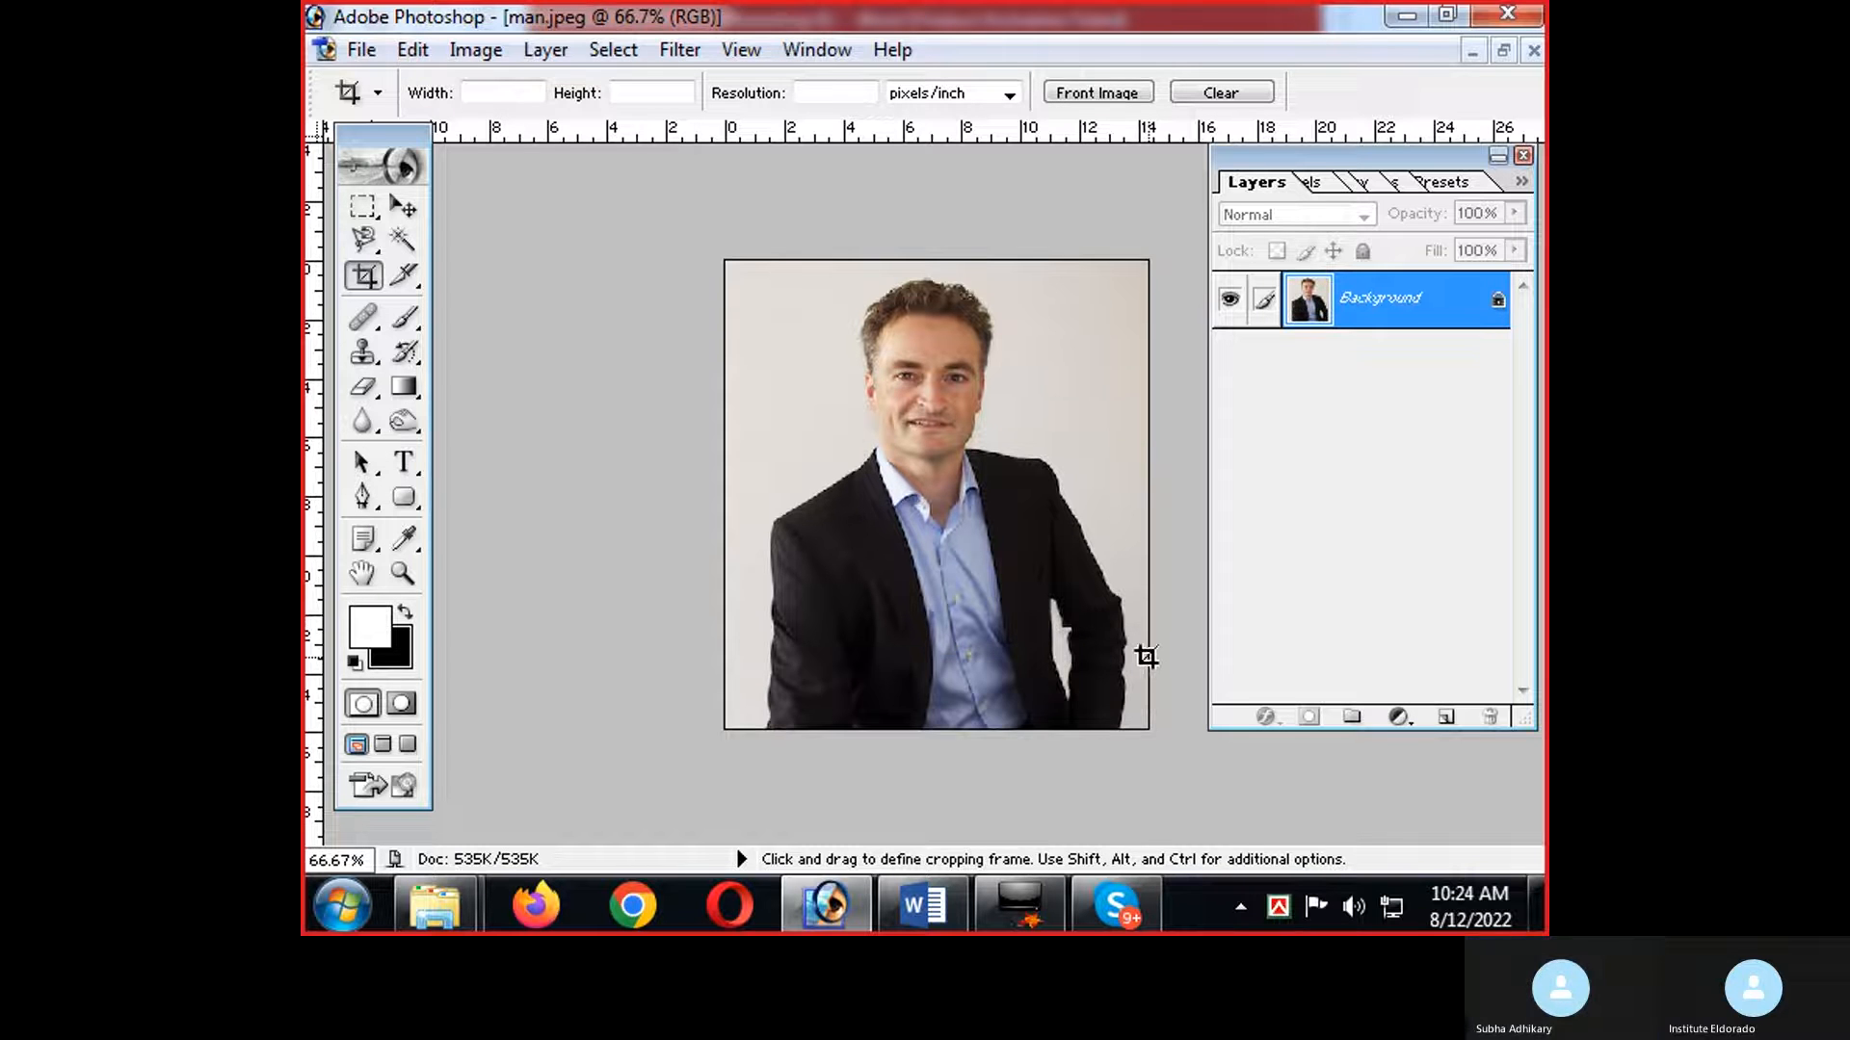
Check the Brush Tool note in the Photoshop 01 document in Word, return to Photoshop, and activate the Brush tool.
{"action": "key", "text": "alt+Tab"}
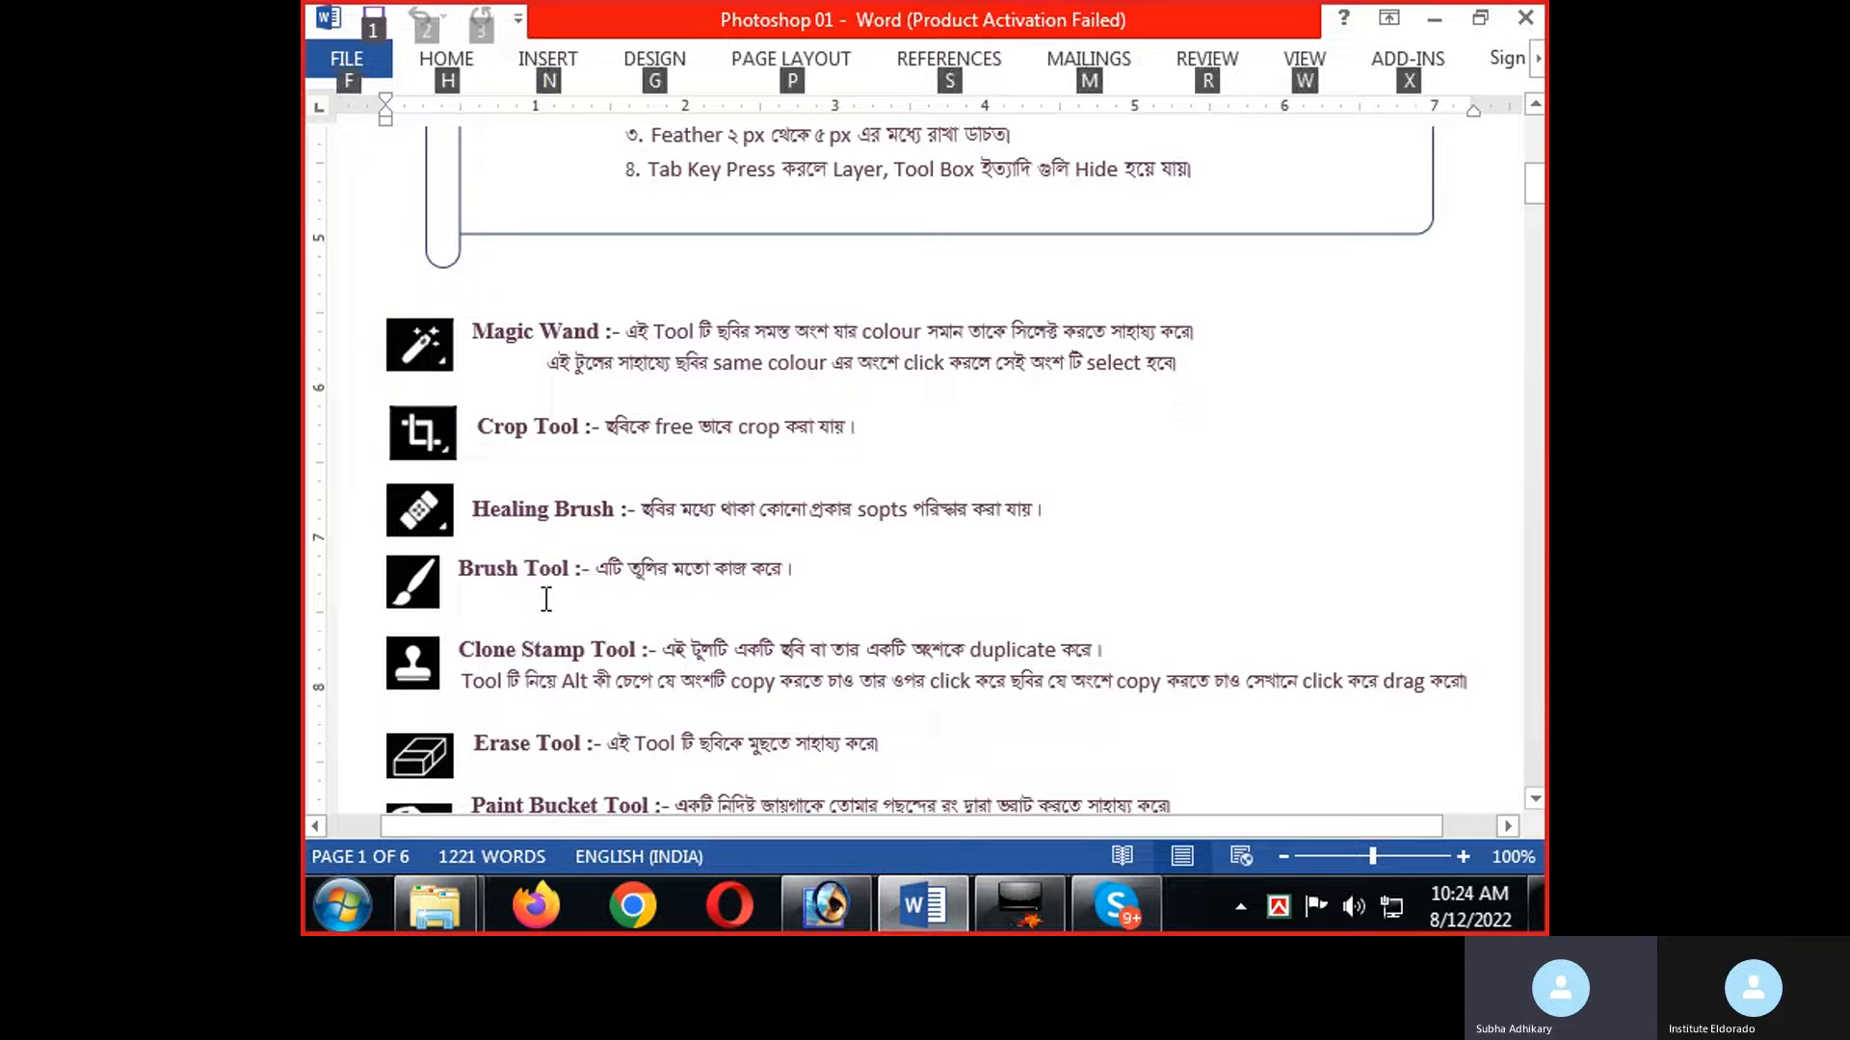
{"action": "key", "text": "alt+Tab"}
{"action": "key", "text": "ctrl+plus"}
{"action": "key", "text": "ctrl+plus"}
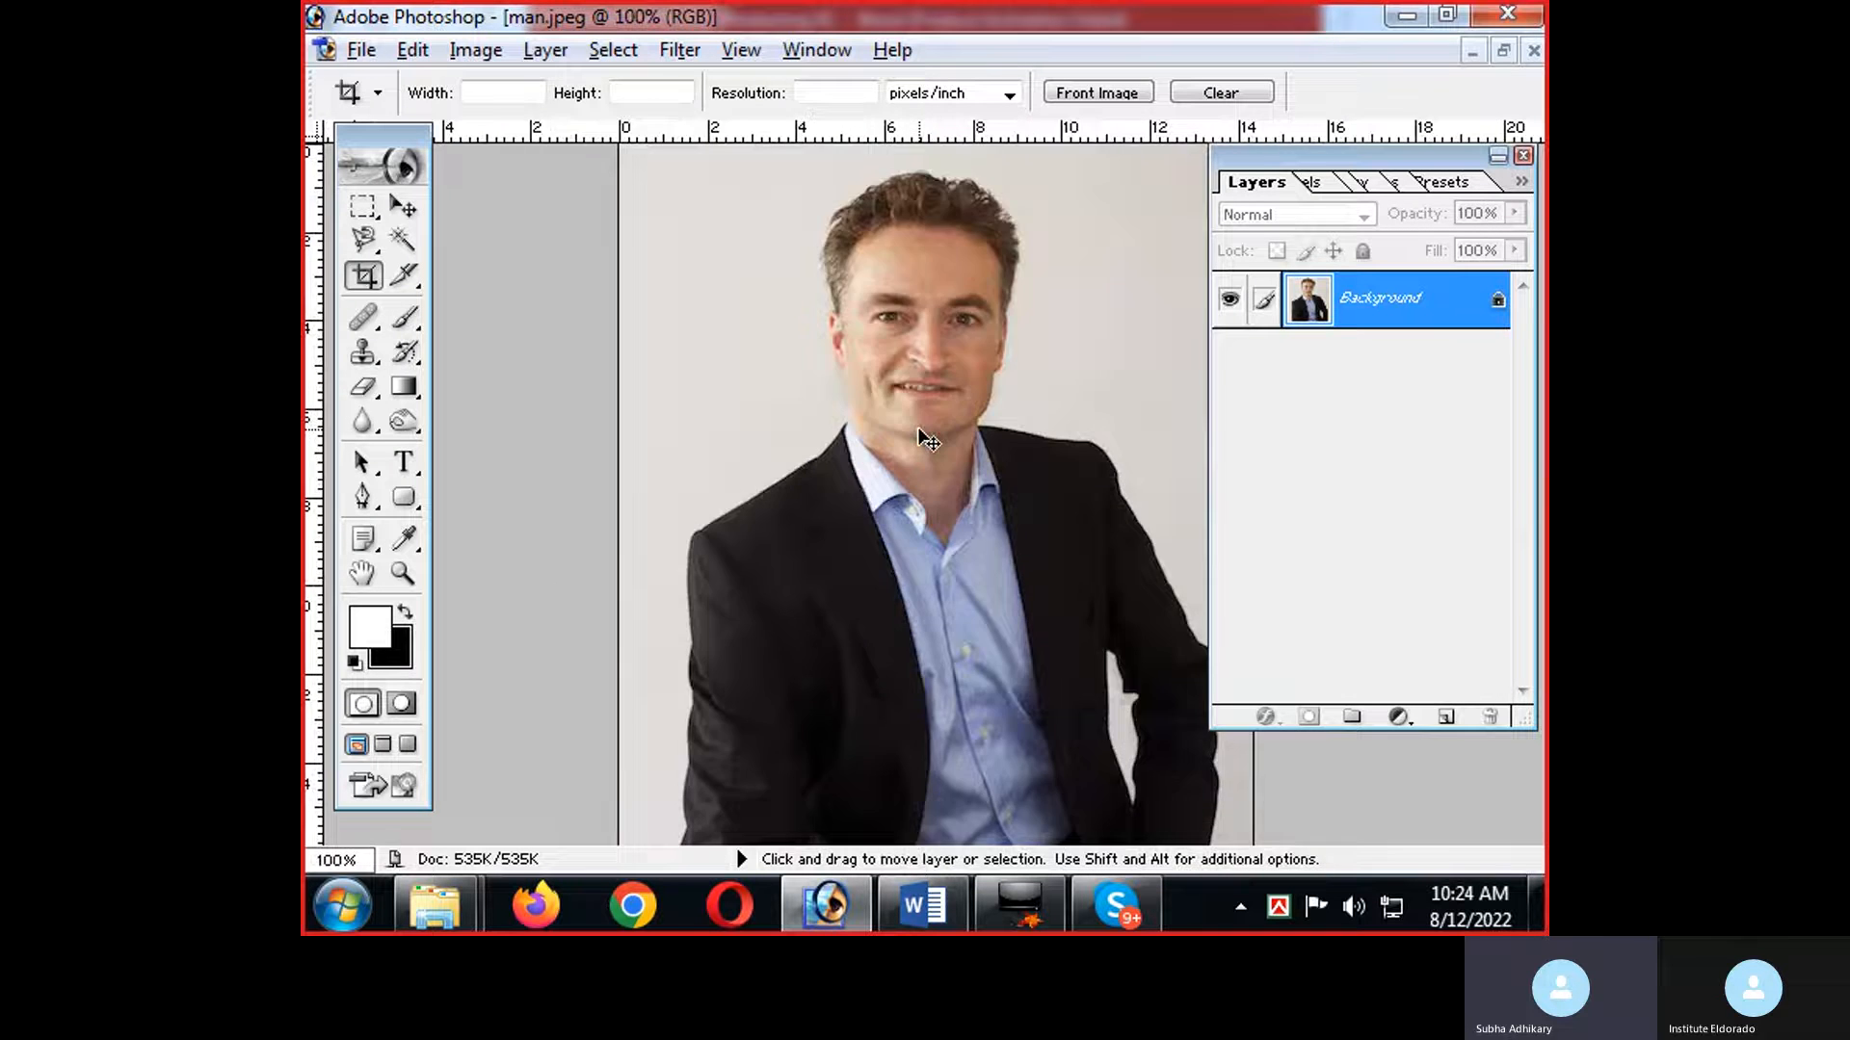
{"action": "scroll", "coordinate": [918, 428], "scroll_direction": "up", "scroll_amount": 5}
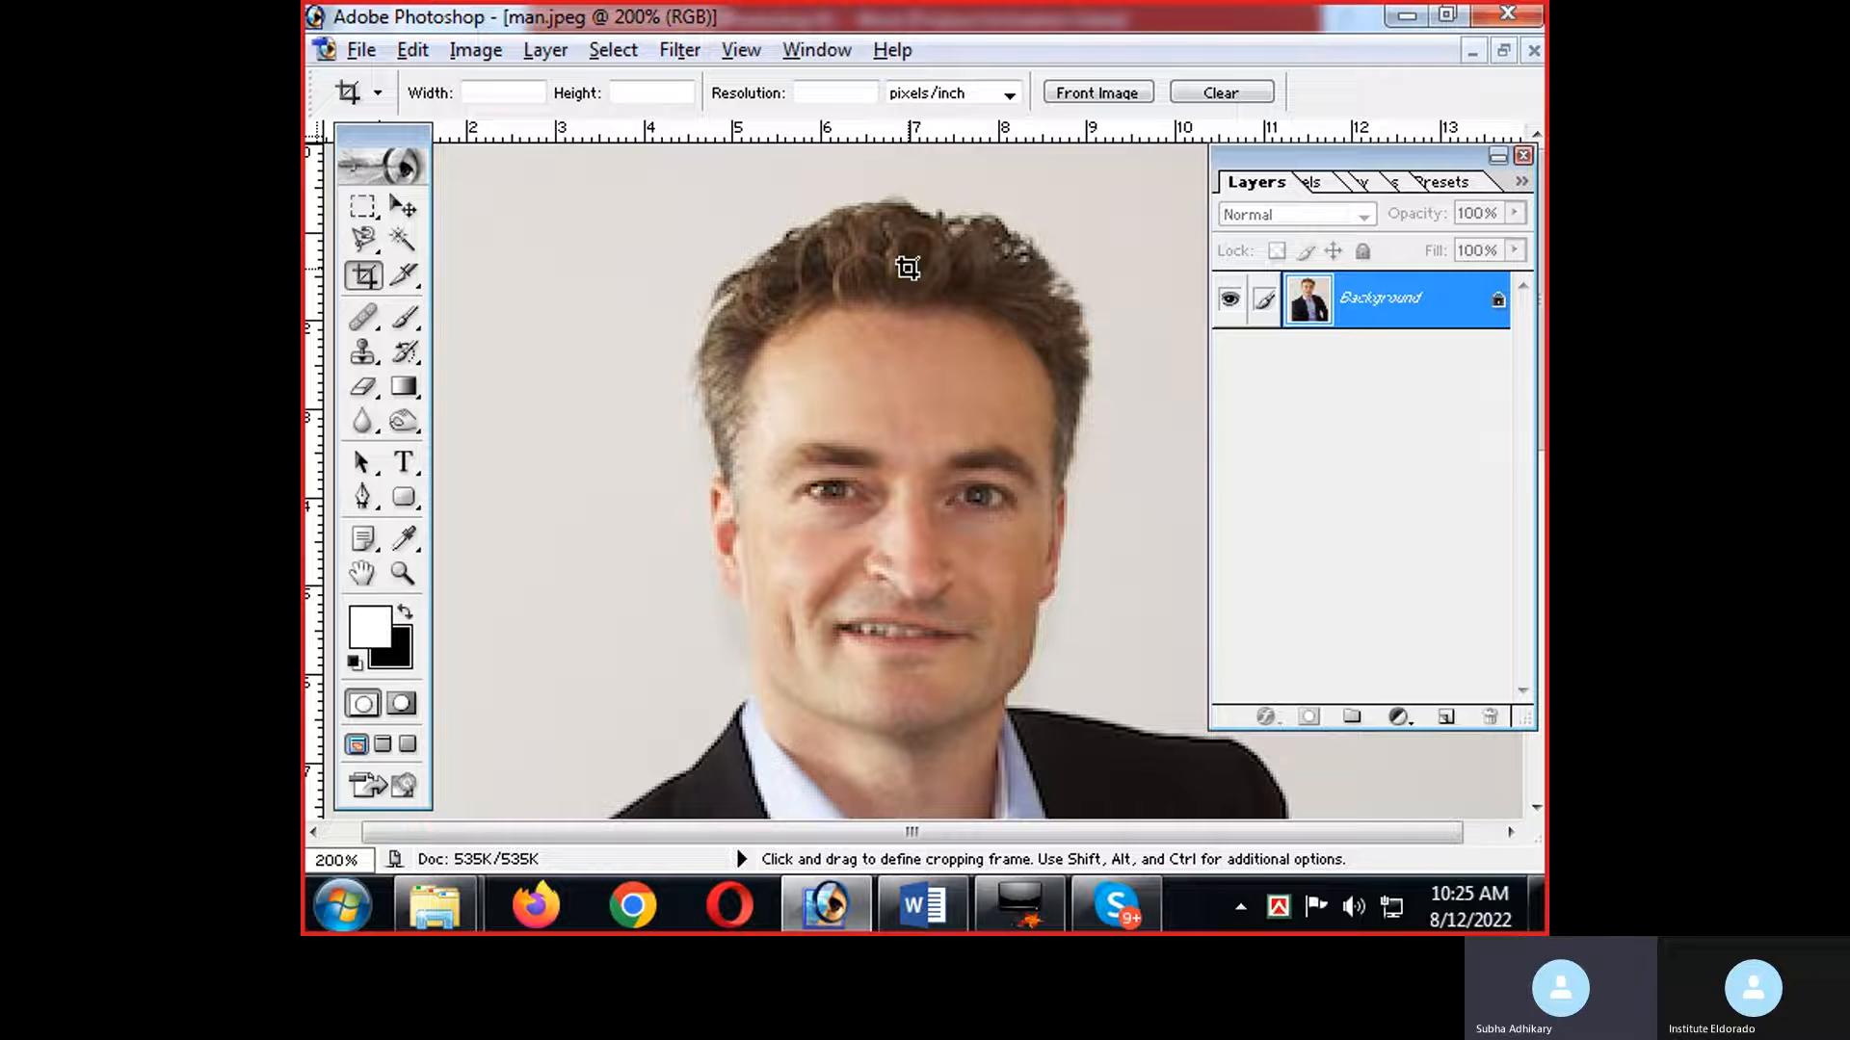
{"action": "left_click", "coordinate": [418, 321]}
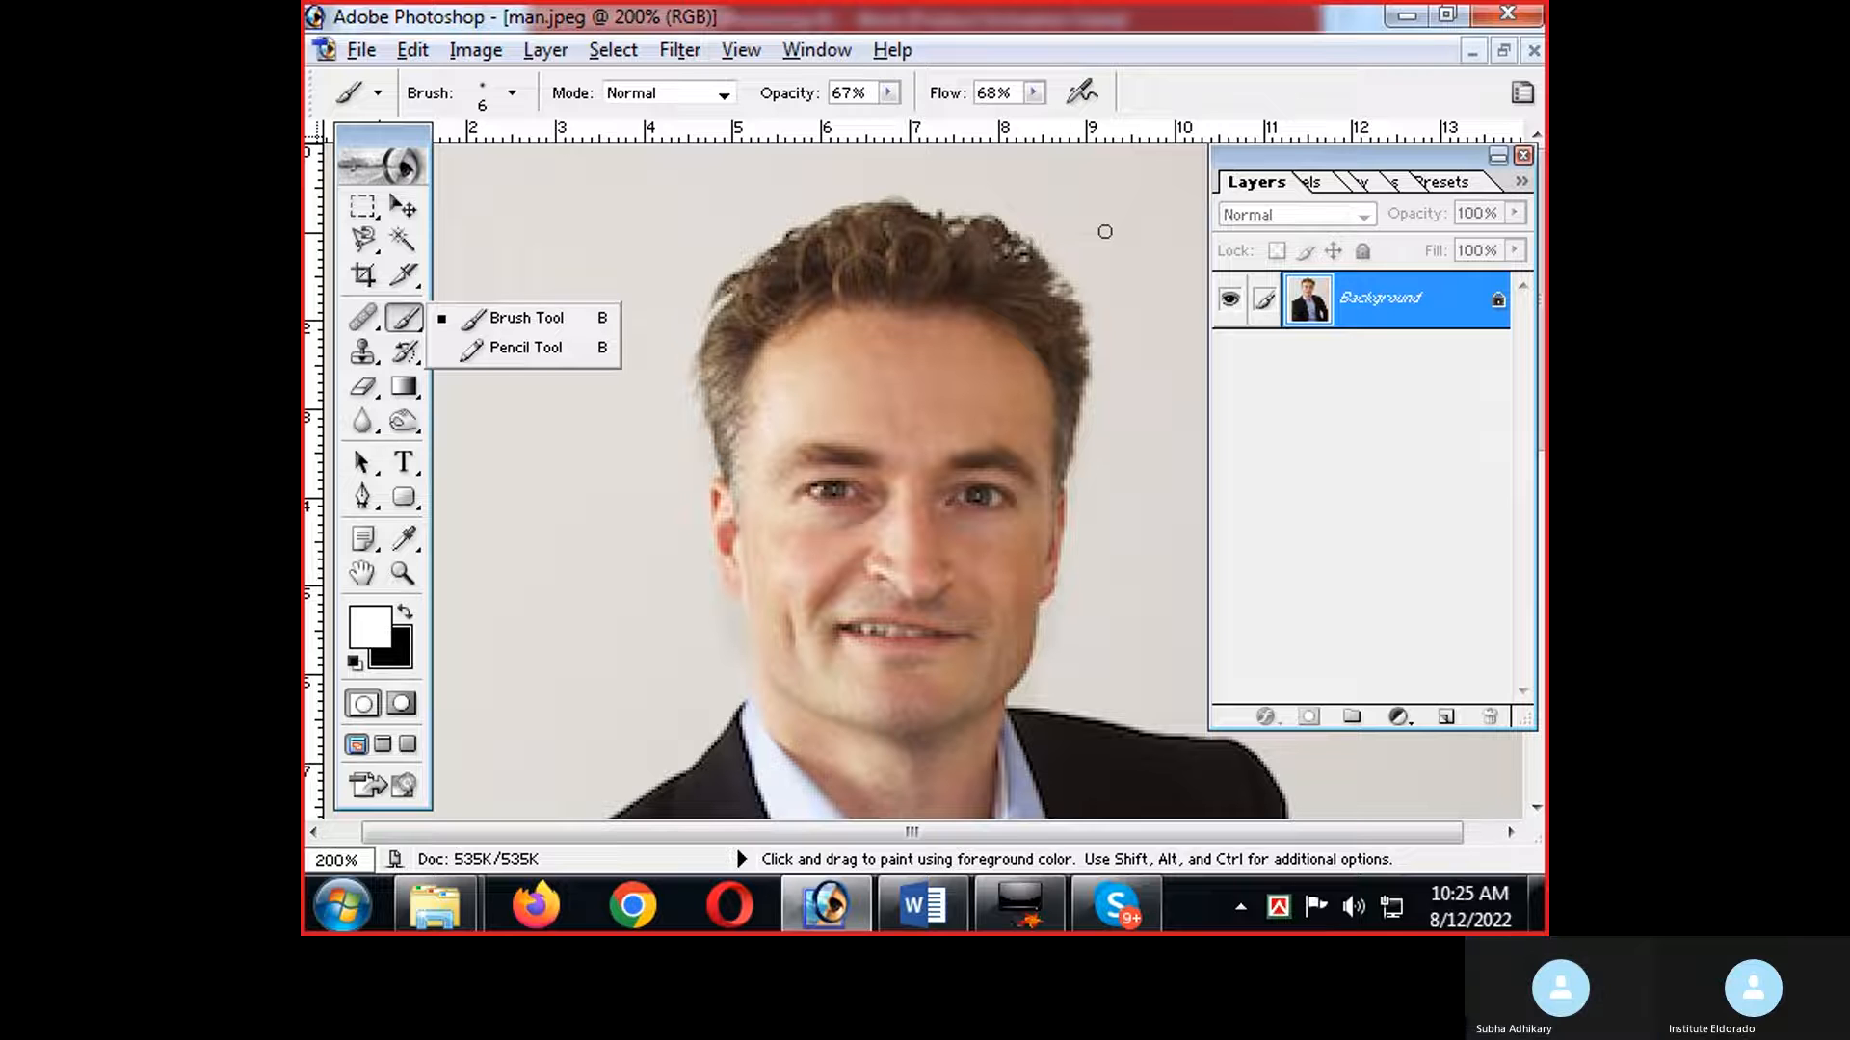
{"action": "left_click", "coordinate": [551, 331]}
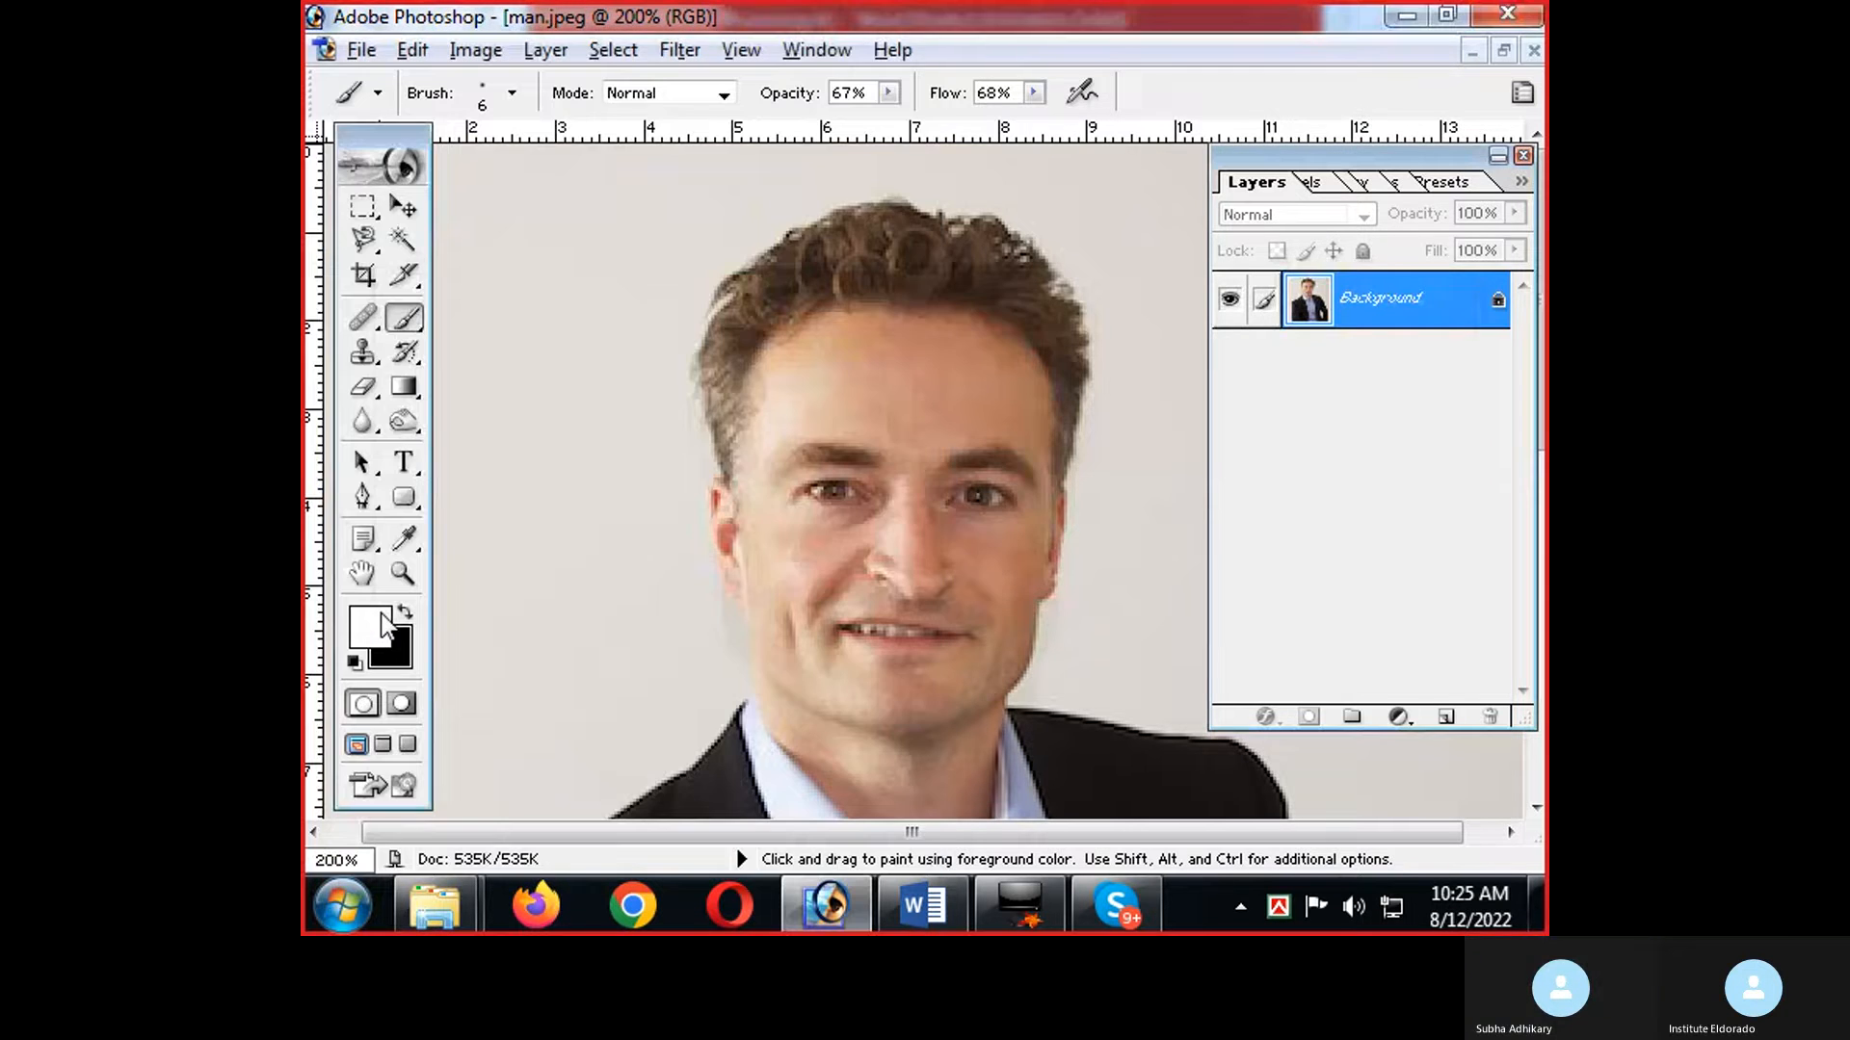
Read the Word notes from the Brush Tool through the Eyedropper Tool, and switch back to Photoshop.
{"action": "key", "text": "alt+Tab"}
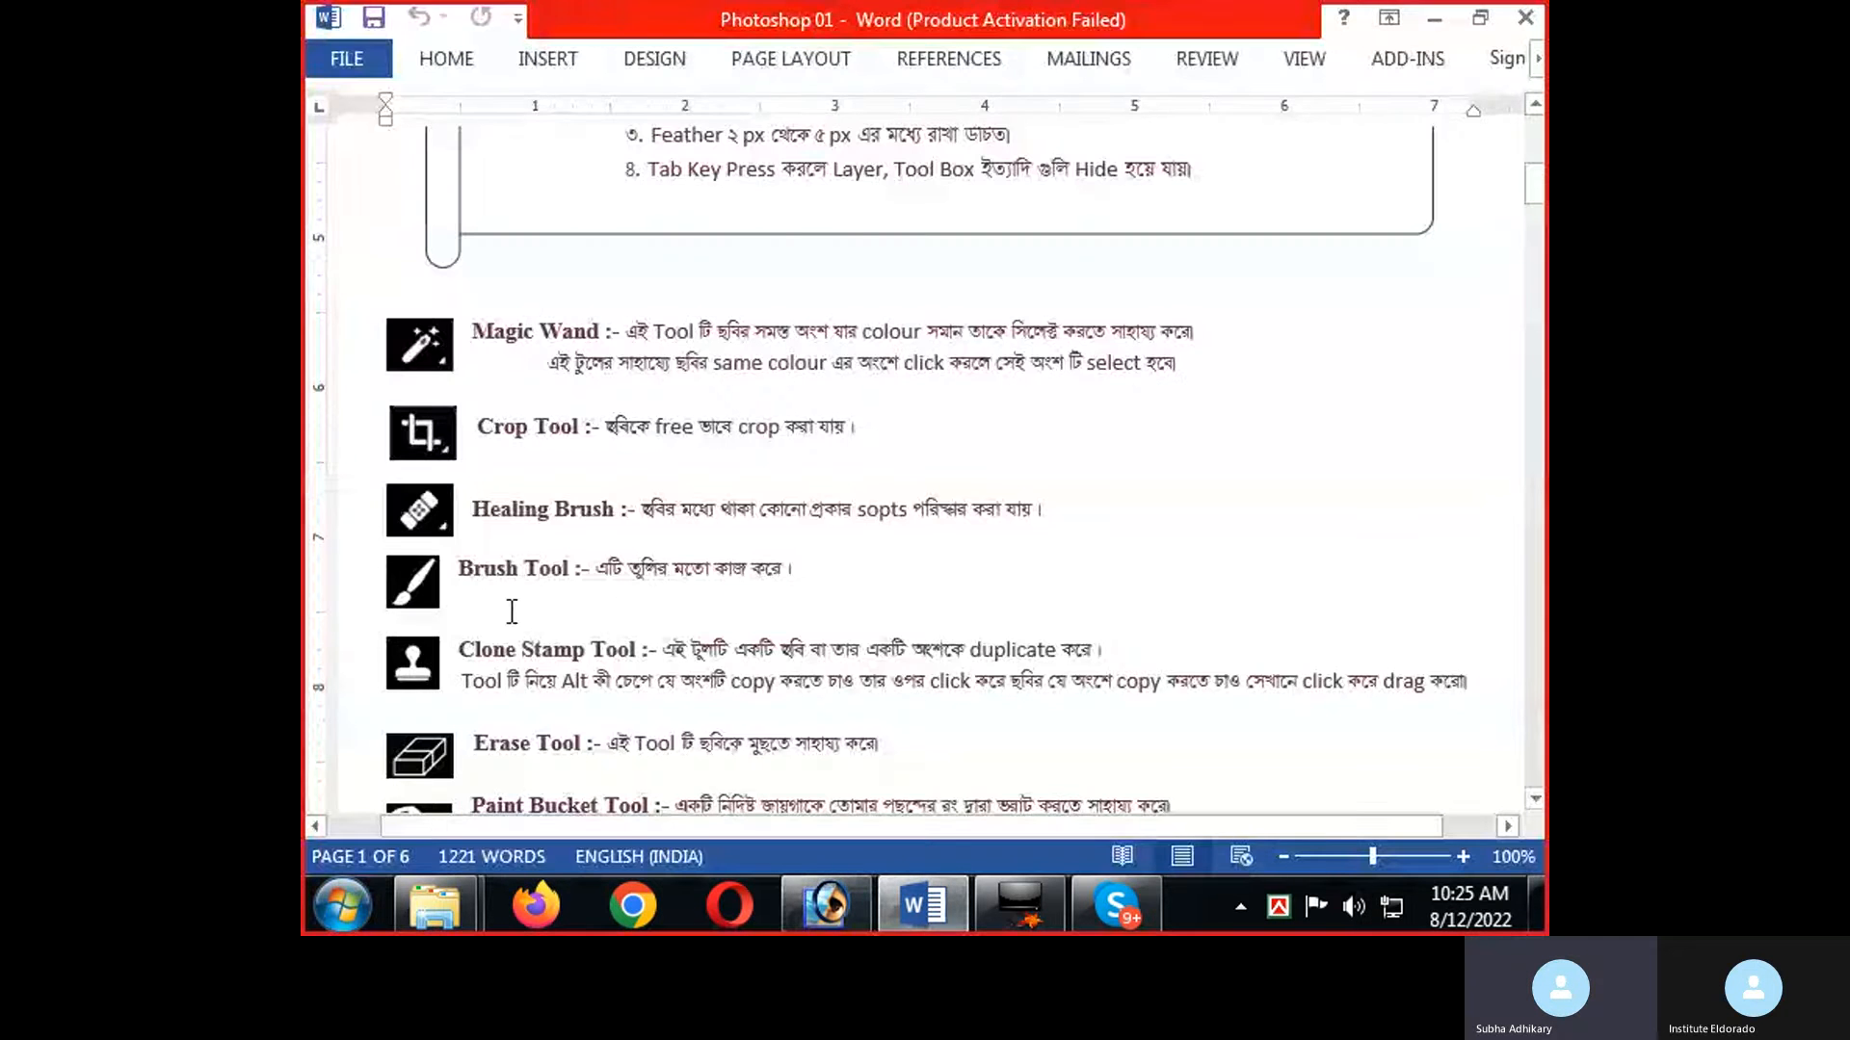
{"action": "scroll", "coordinate": [512, 612], "scroll_direction": "down", "scroll_amount": 15}
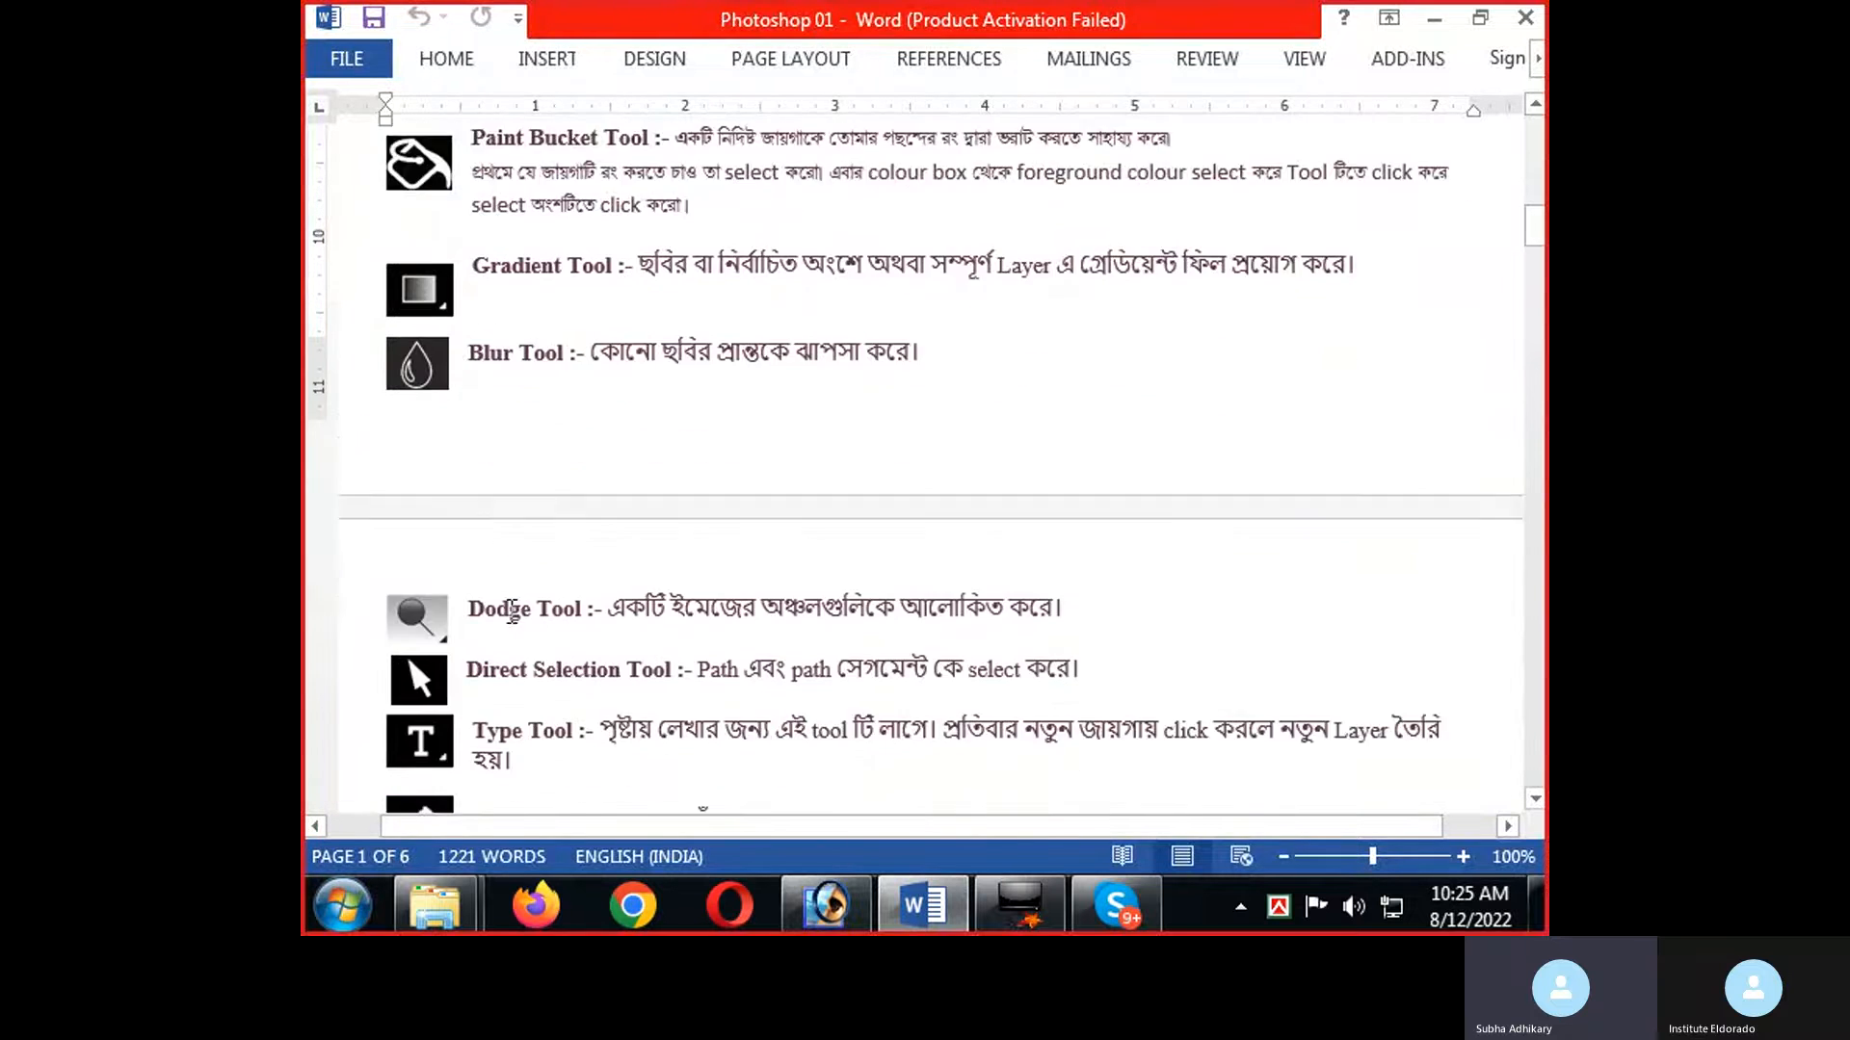
{"action": "scroll", "coordinate": [512, 612], "scroll_direction": "down", "scroll_amount": 8}
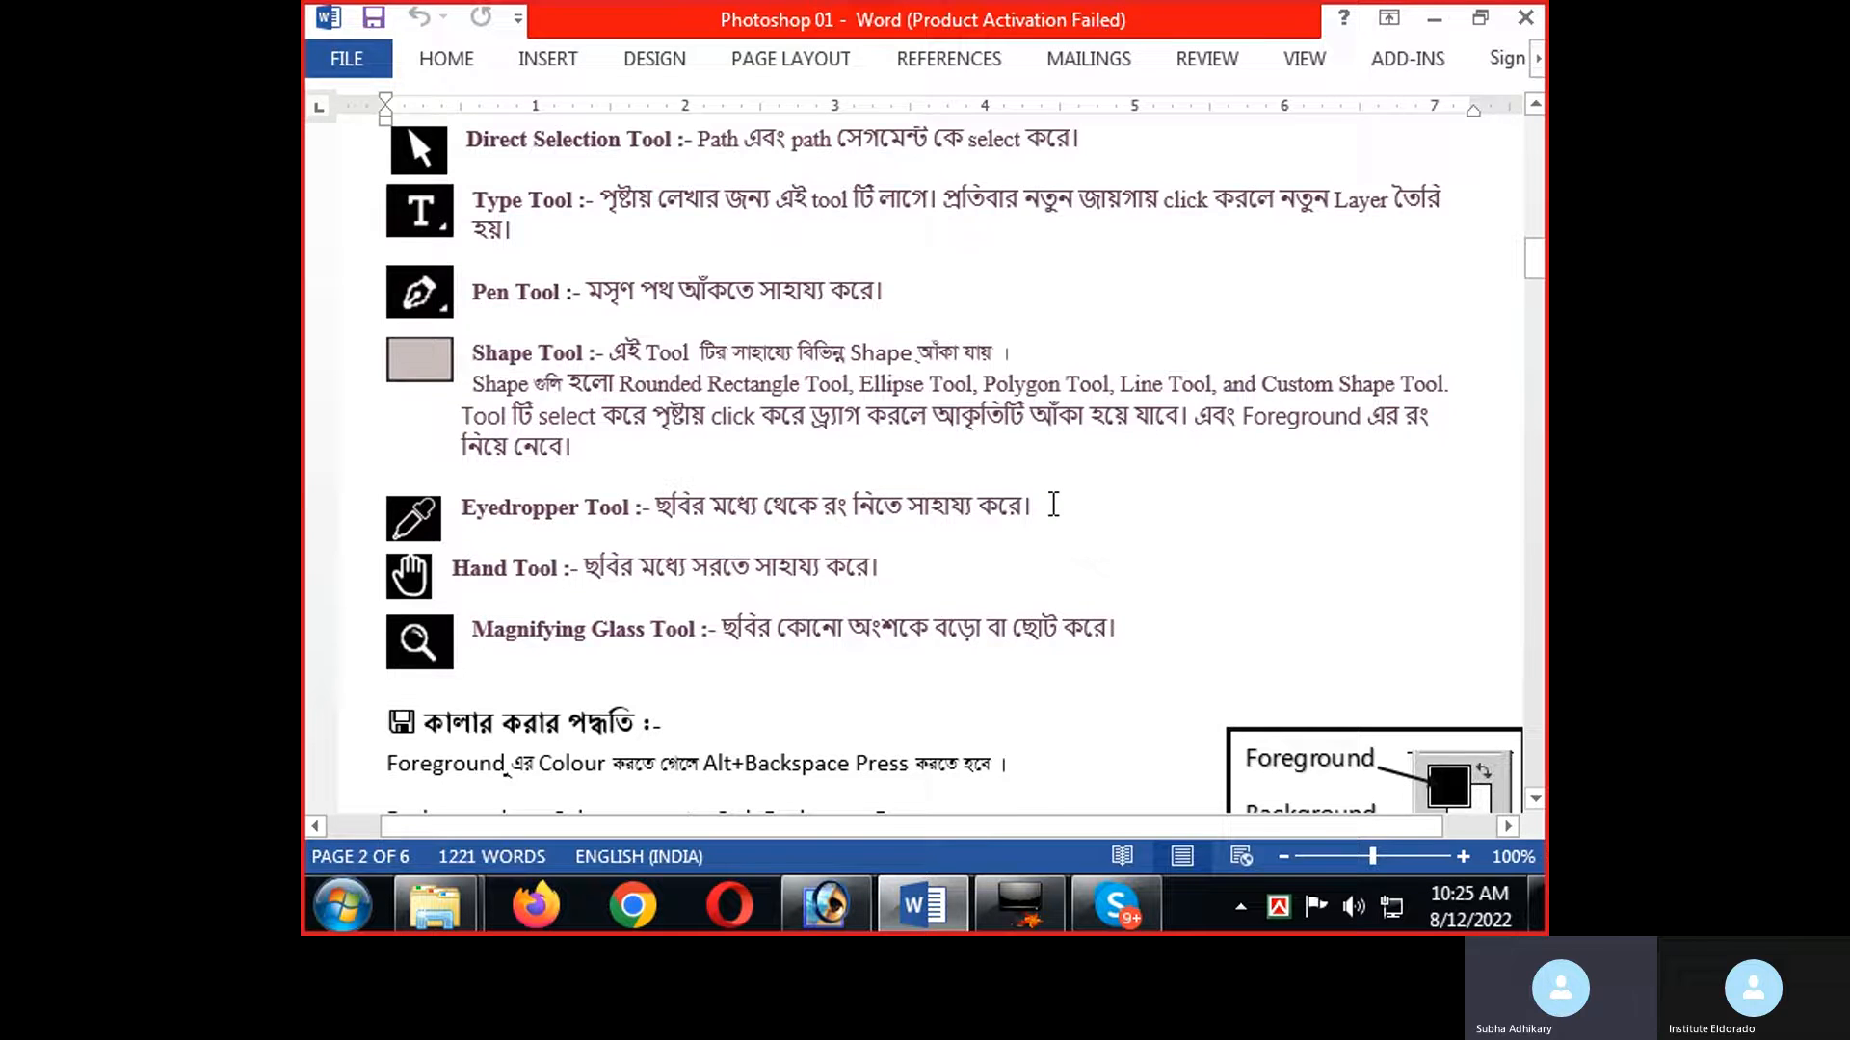
{"action": "key", "text": "alt+Tab"}
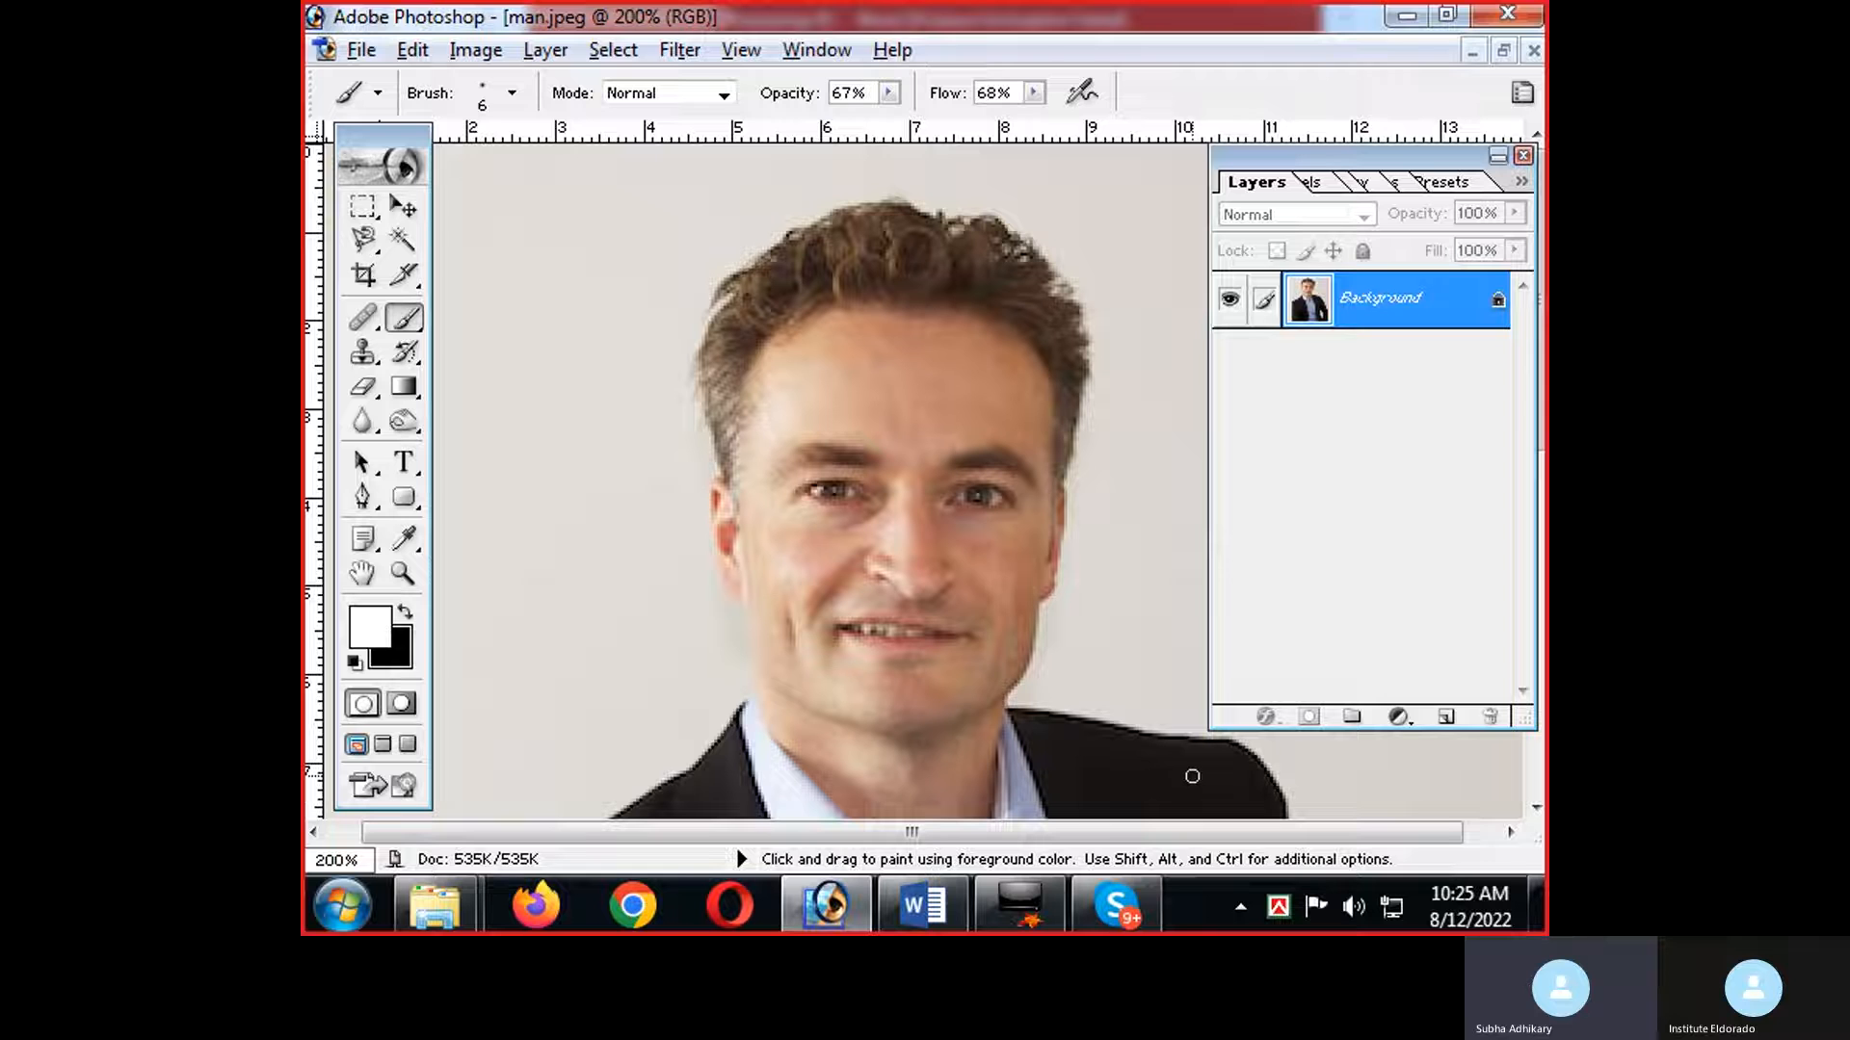
Sample the dark jacket color with the Eyedropper and paint over the man's hair with the Brush, varying its size down to 10.
{"action": "left_click", "coordinate": [407, 531]}
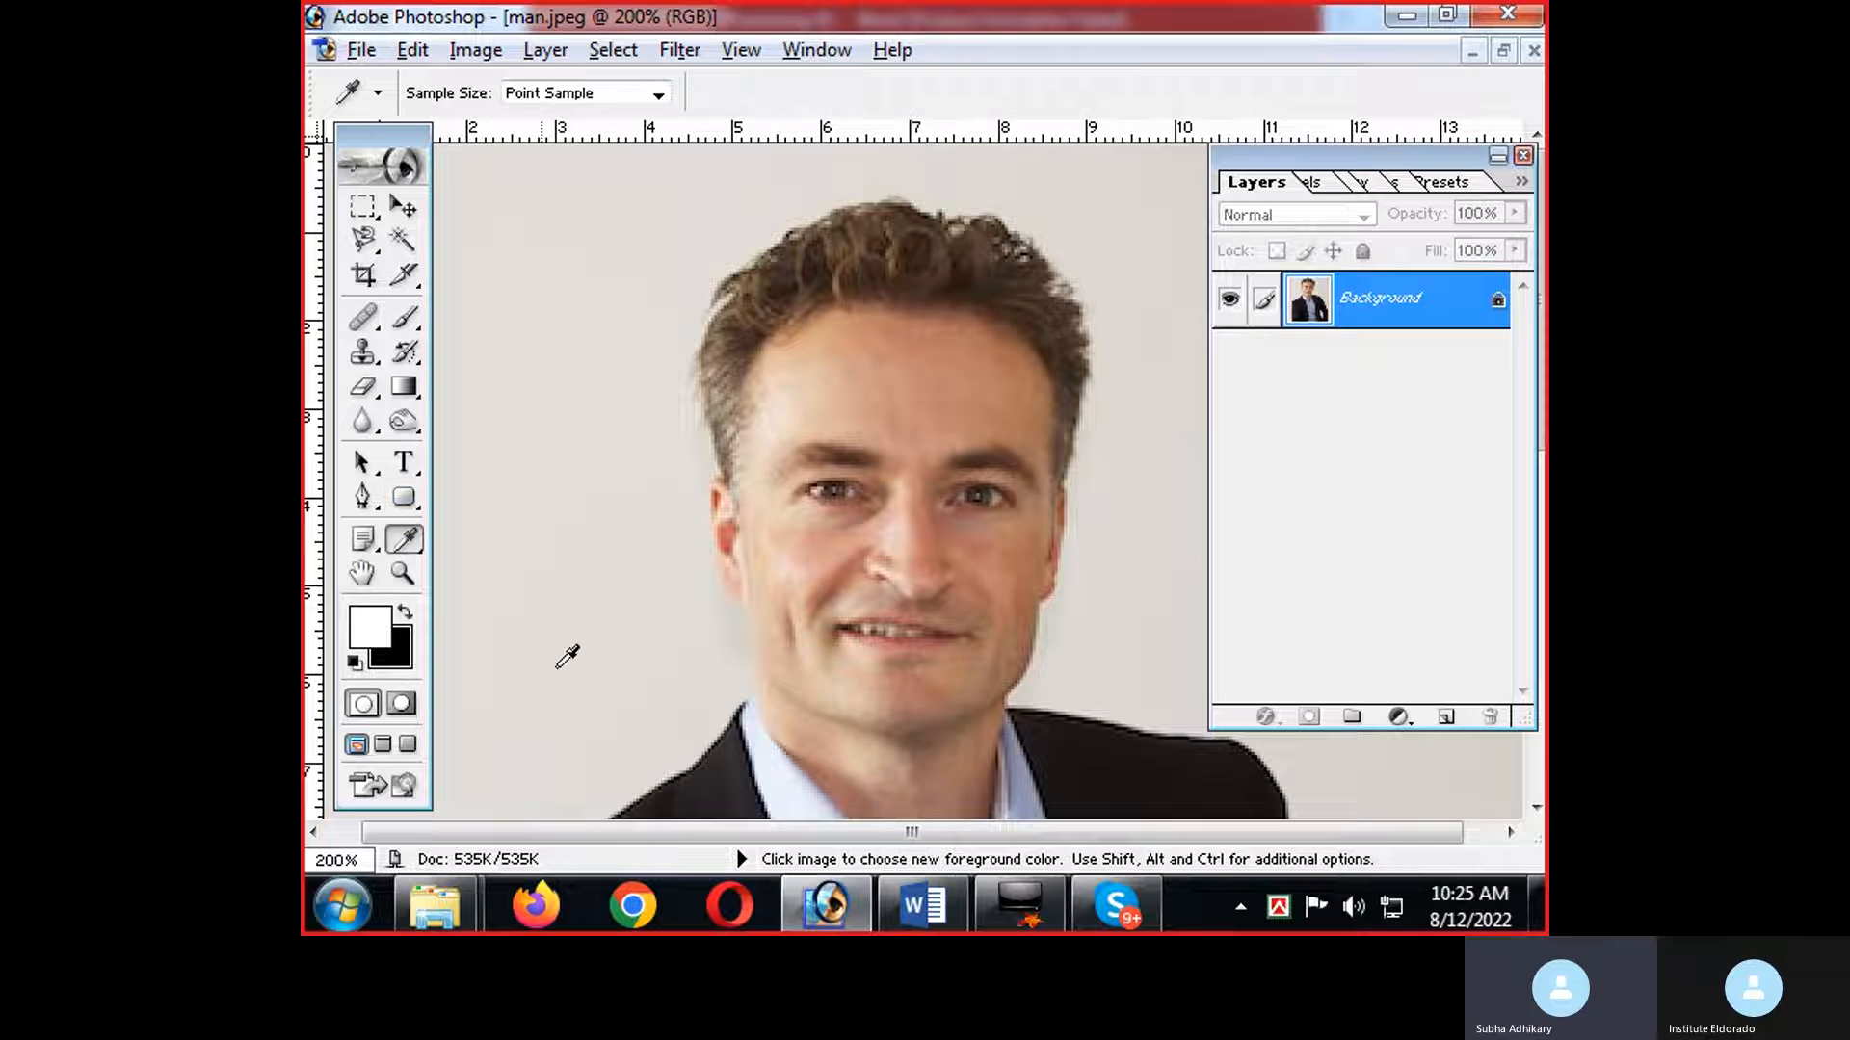
{"action": "left_click", "coordinate": [1120, 747]}
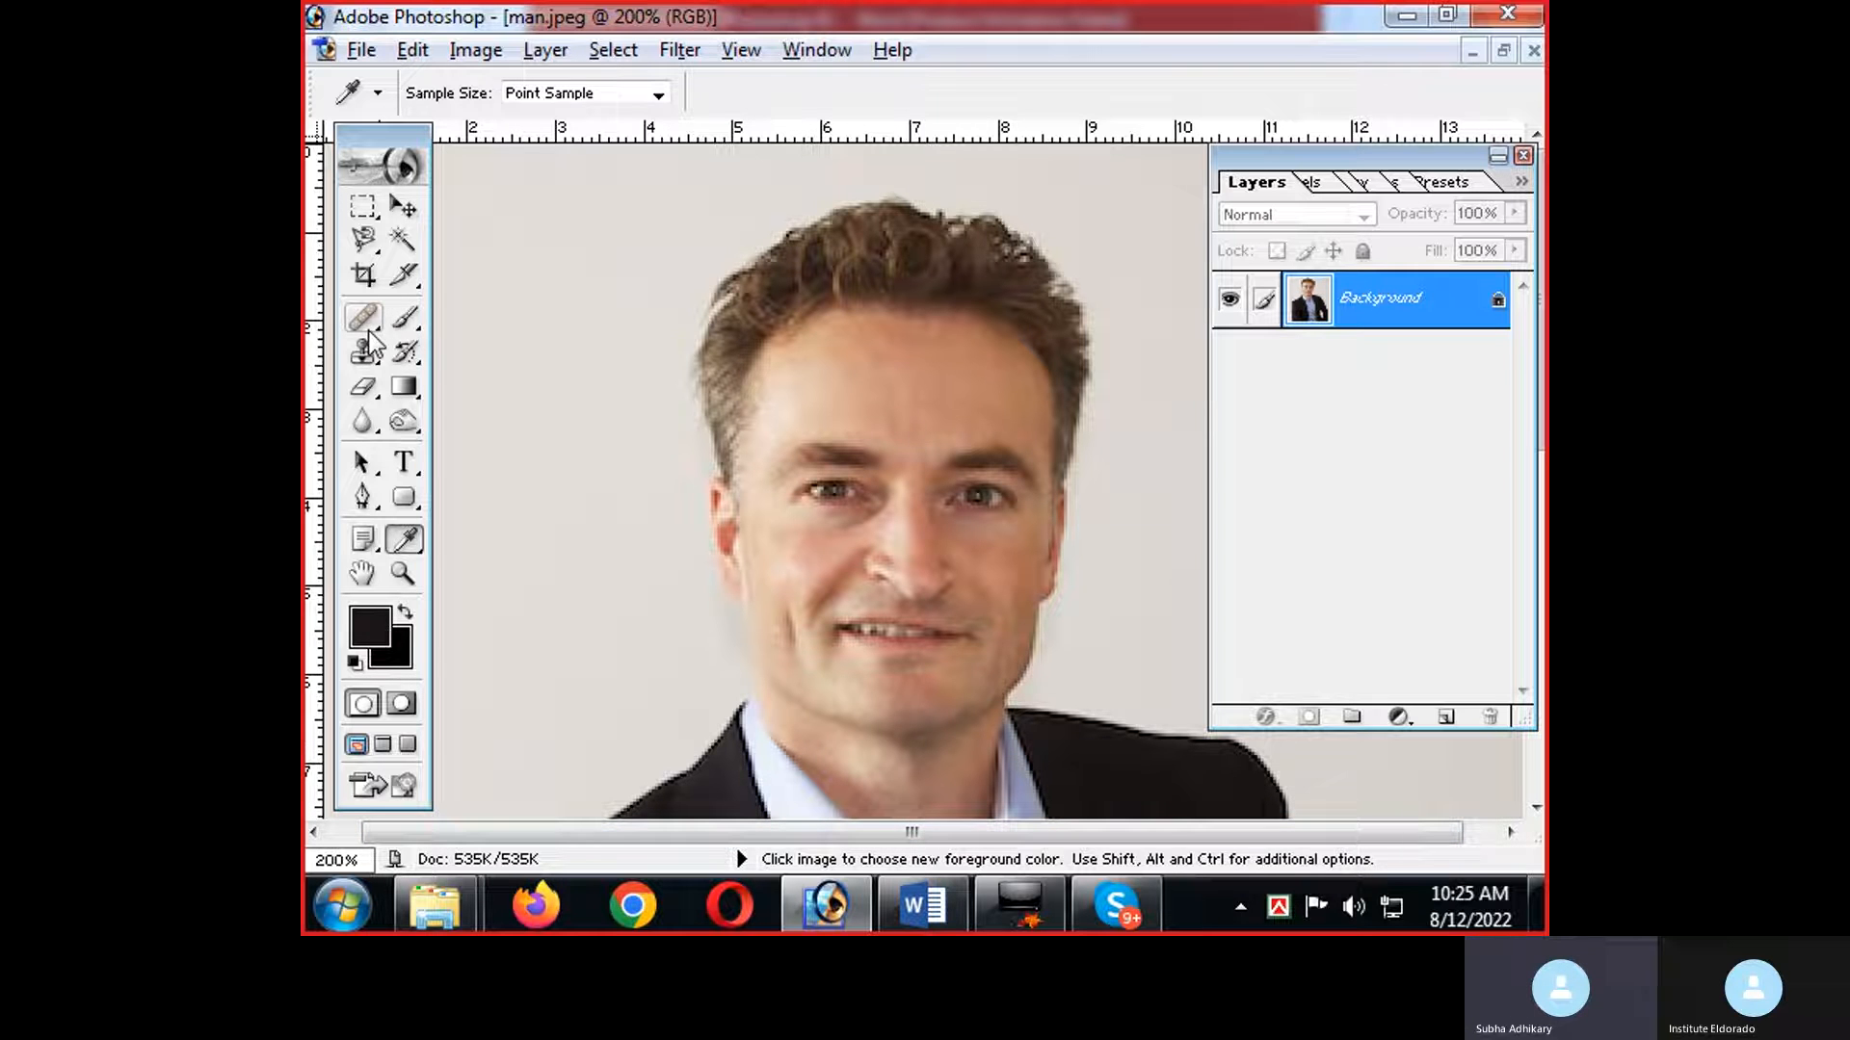
{"action": "left_click", "coordinate": [403, 324]}
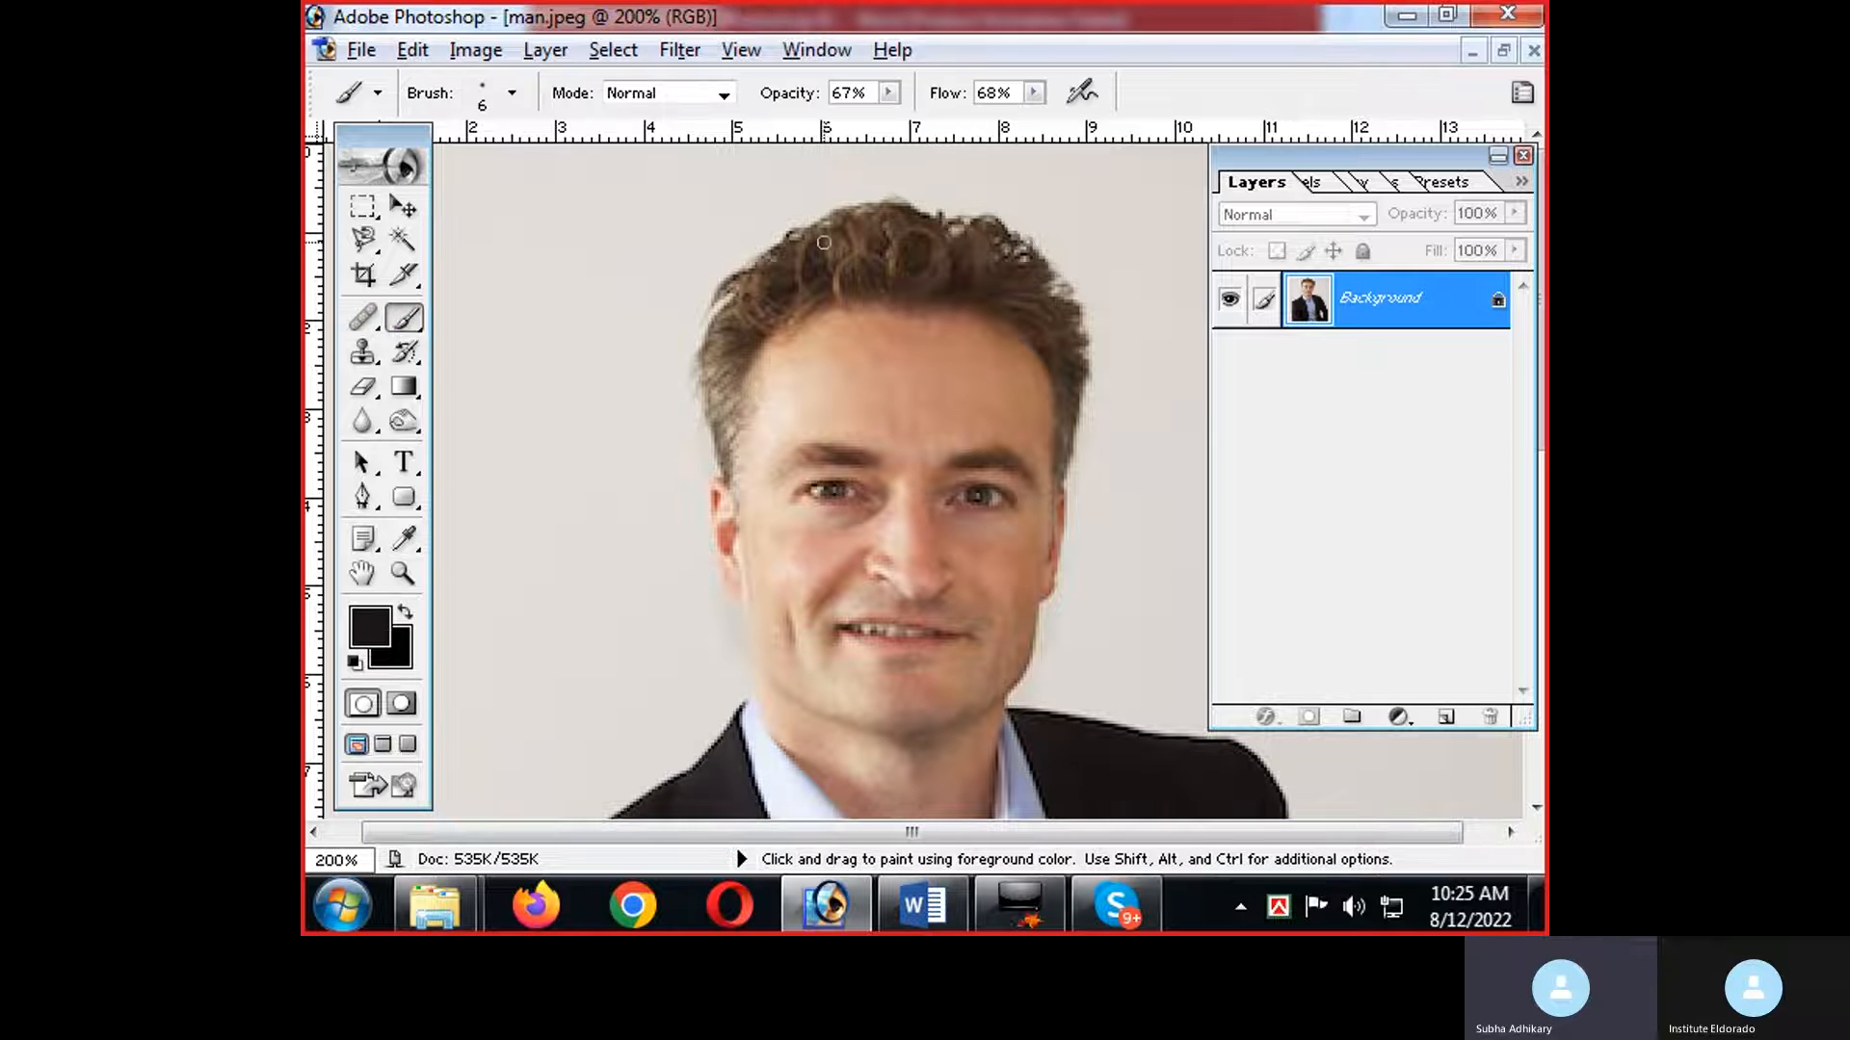
{"action": "key", "text": "bracketleft"}
{"action": "key", "text": "bracketleft"}
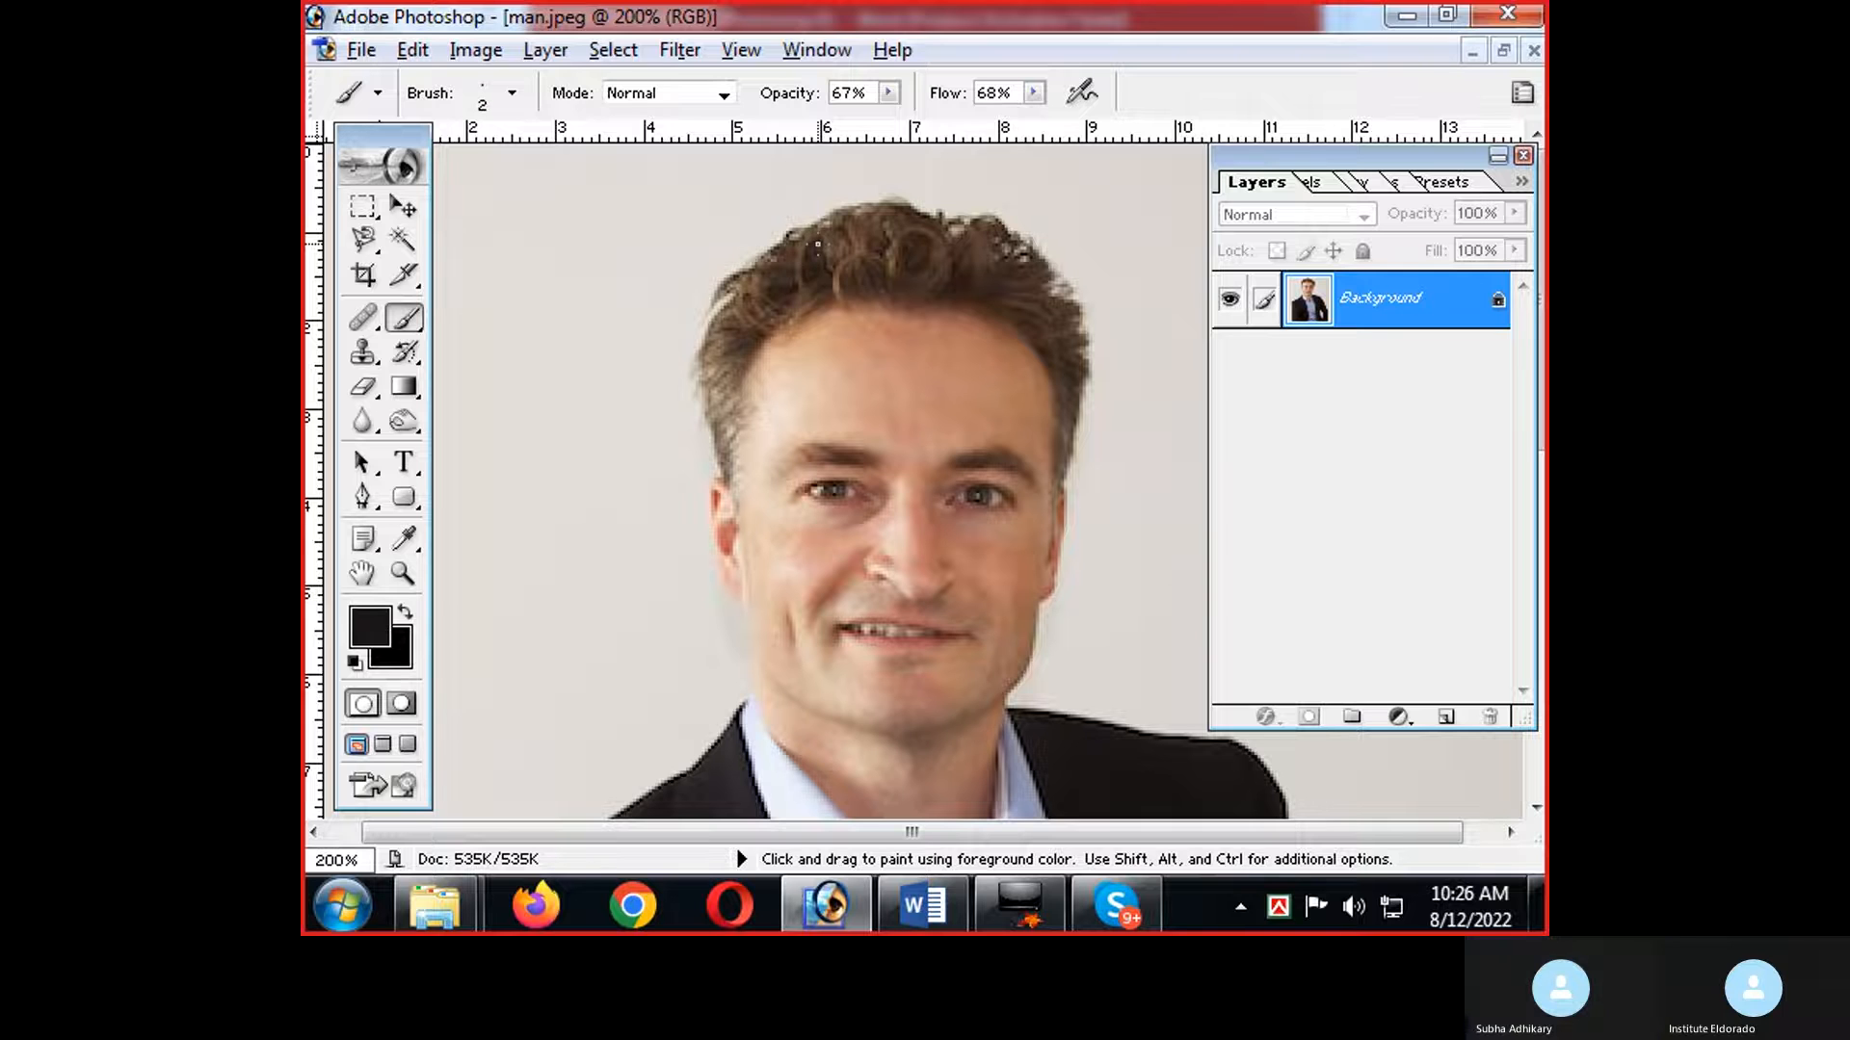
{"action": "key", "text": "bracketright"}
{"action": "key", "text": "bracketright"}
{"action": "key", "text": "bracketright"}
{"action": "key", "text": "bracketright"}
{"action": "key", "text": "bracketright"}
{"action": "key", "text": "bracketright"}
{"action": "key", "text": "bracketright"}
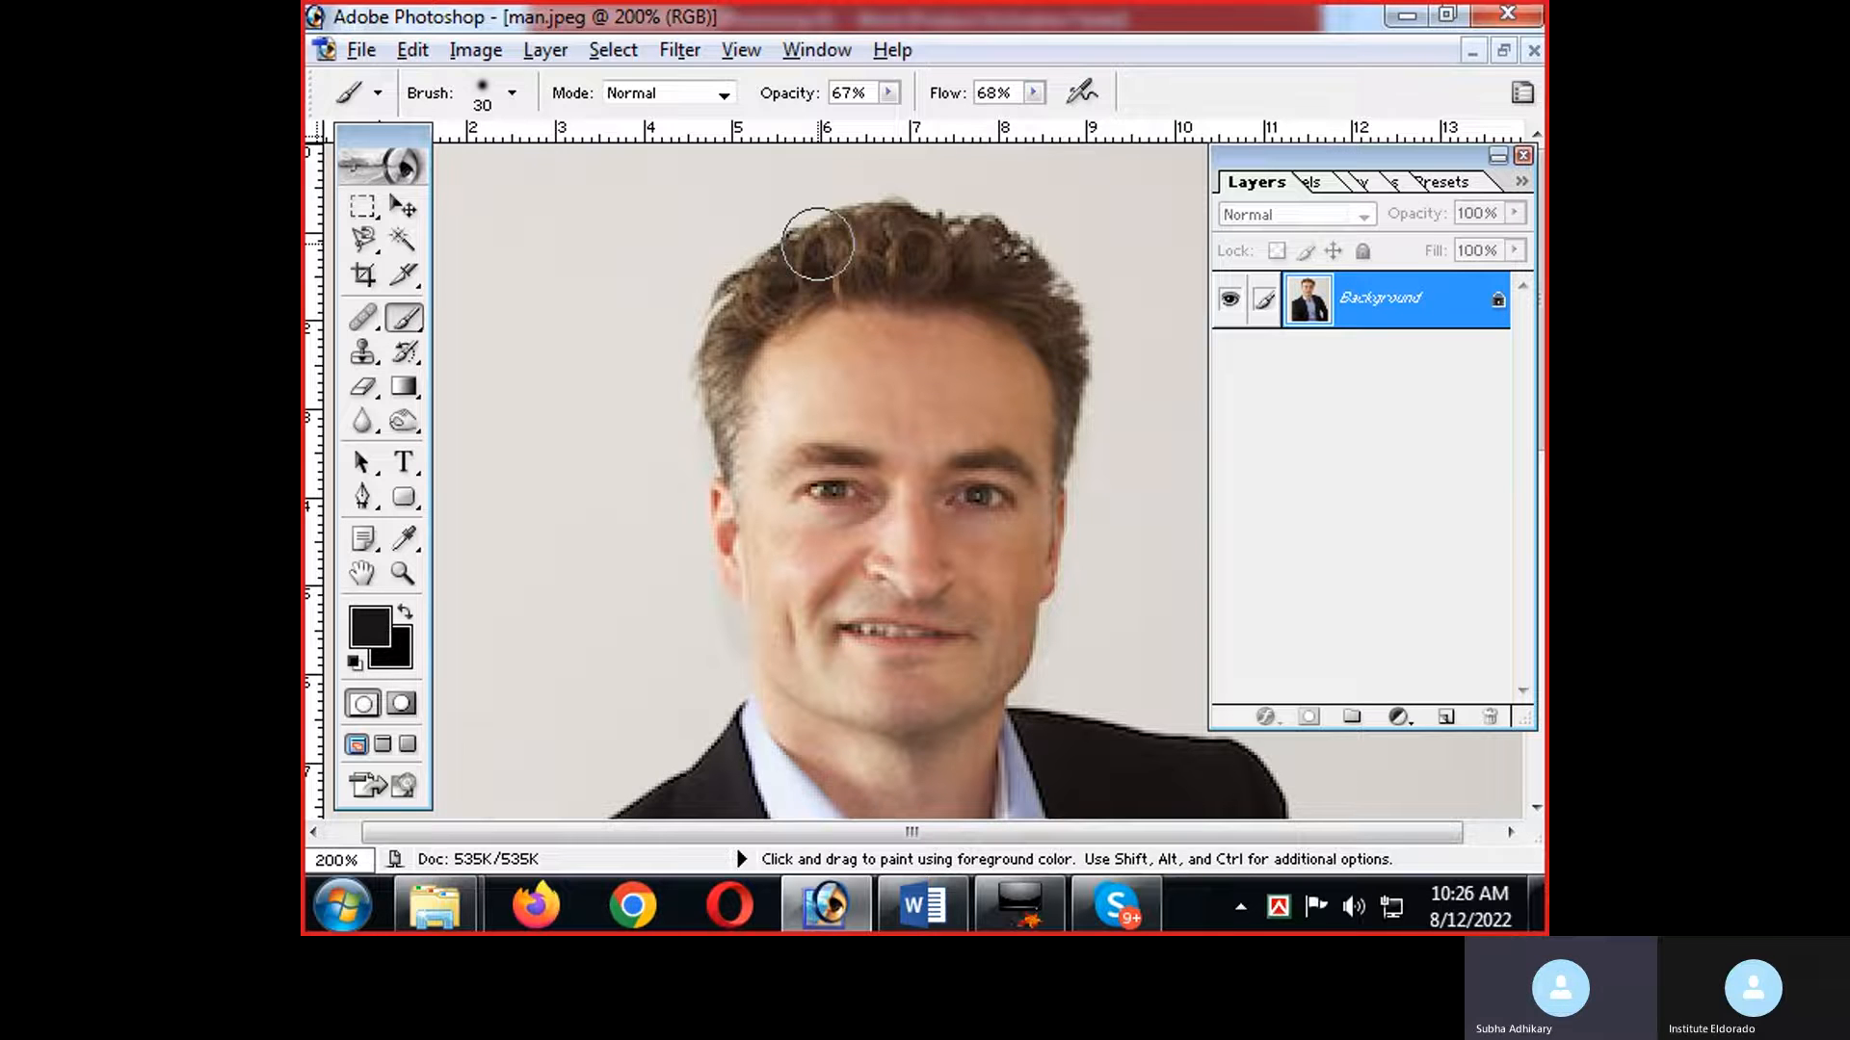
{"action": "key", "text": "bracketleft"}
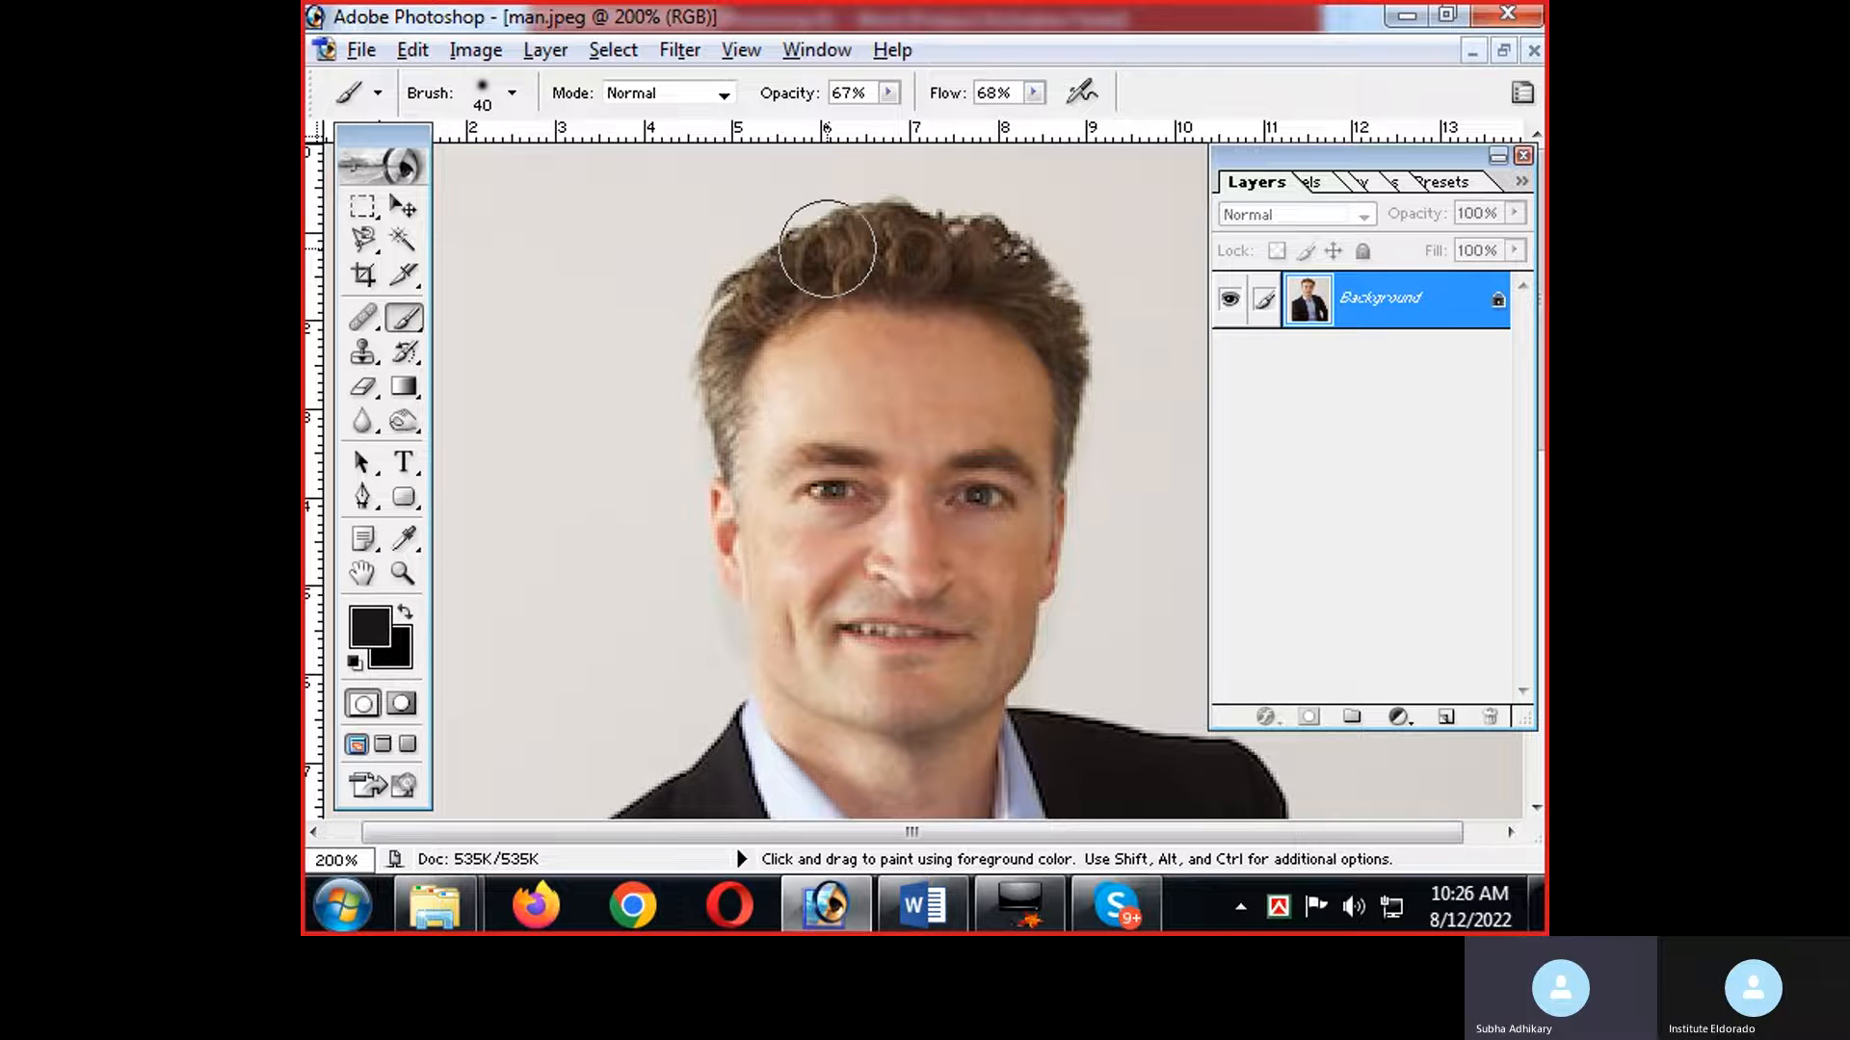
{"action": "key", "text": "bracketleft"}
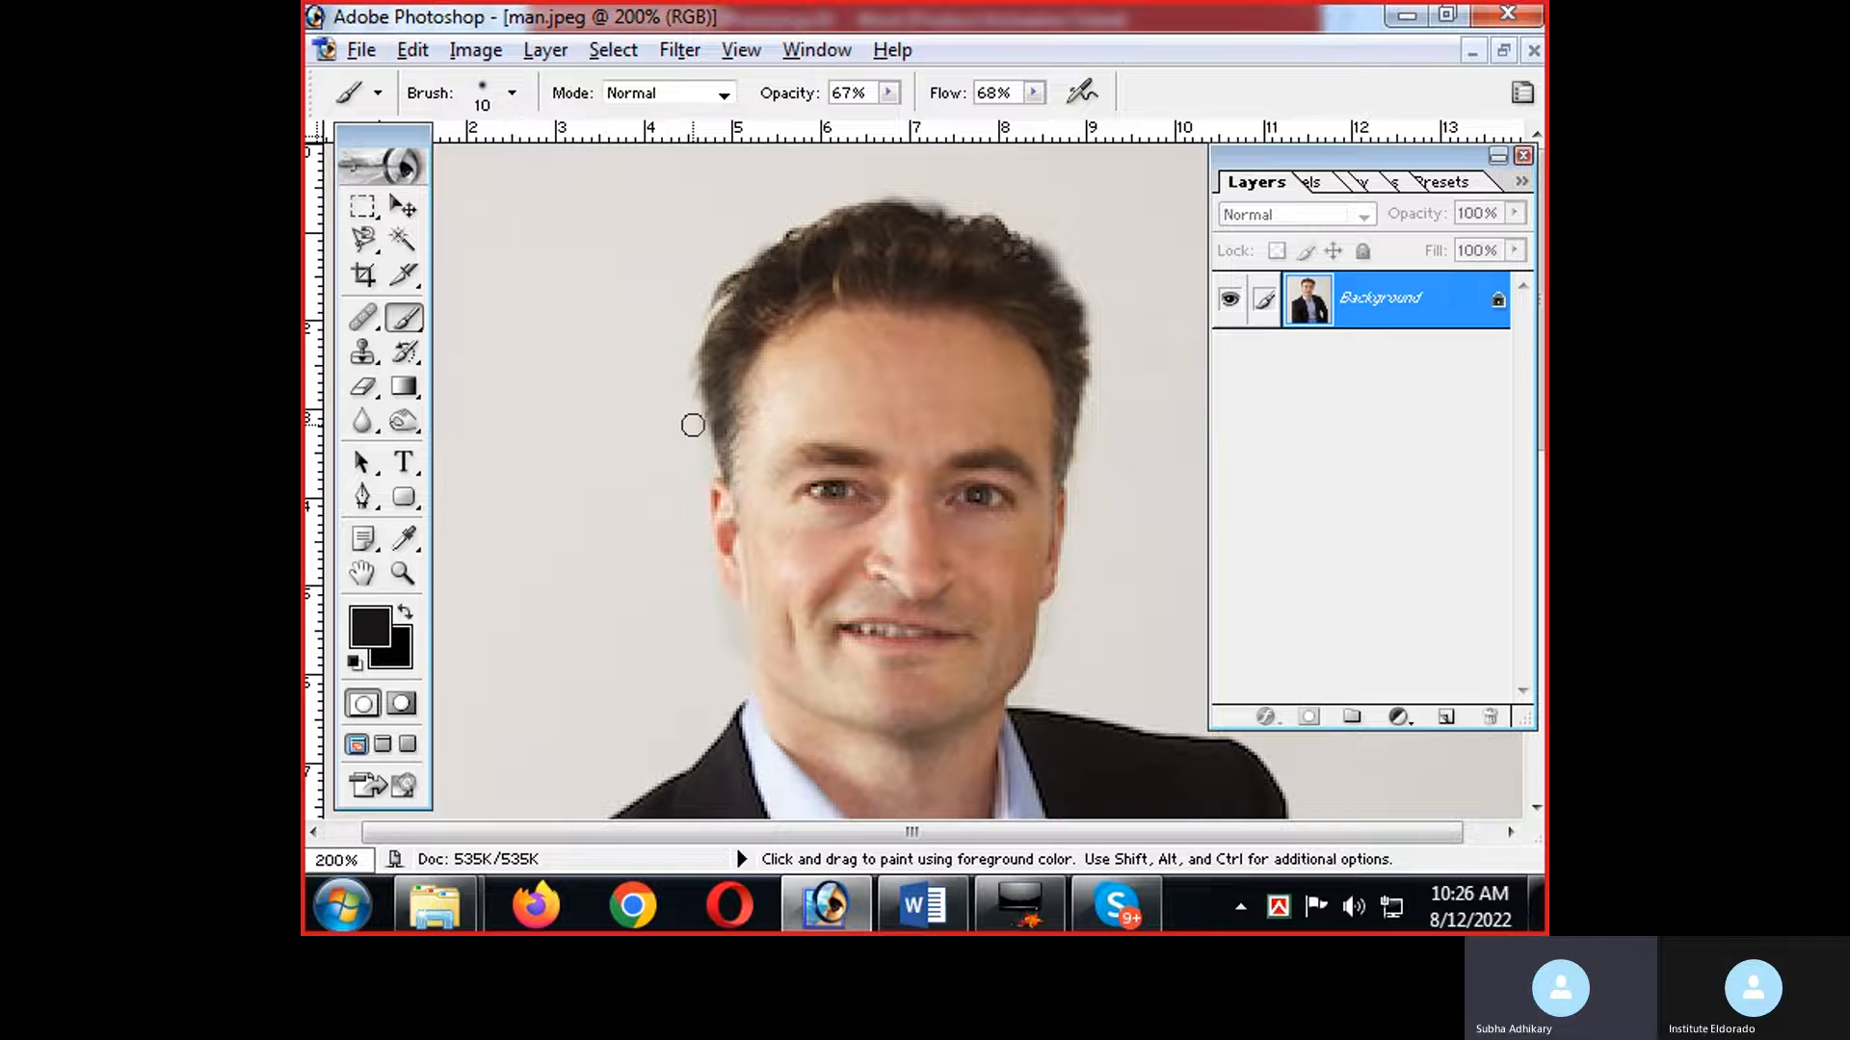
Undo the brush strokes on the hair and deselect the restored head selection.
{"action": "key", "text": "ctrl+alt+z"}
{"action": "key", "text": "ctrl+alt+z"}
{"action": "key", "text": "ctrl+alt+z"}
{"action": "key", "text": "ctrl+alt+z"}
{"action": "key", "text": "ctrl+alt+z"}
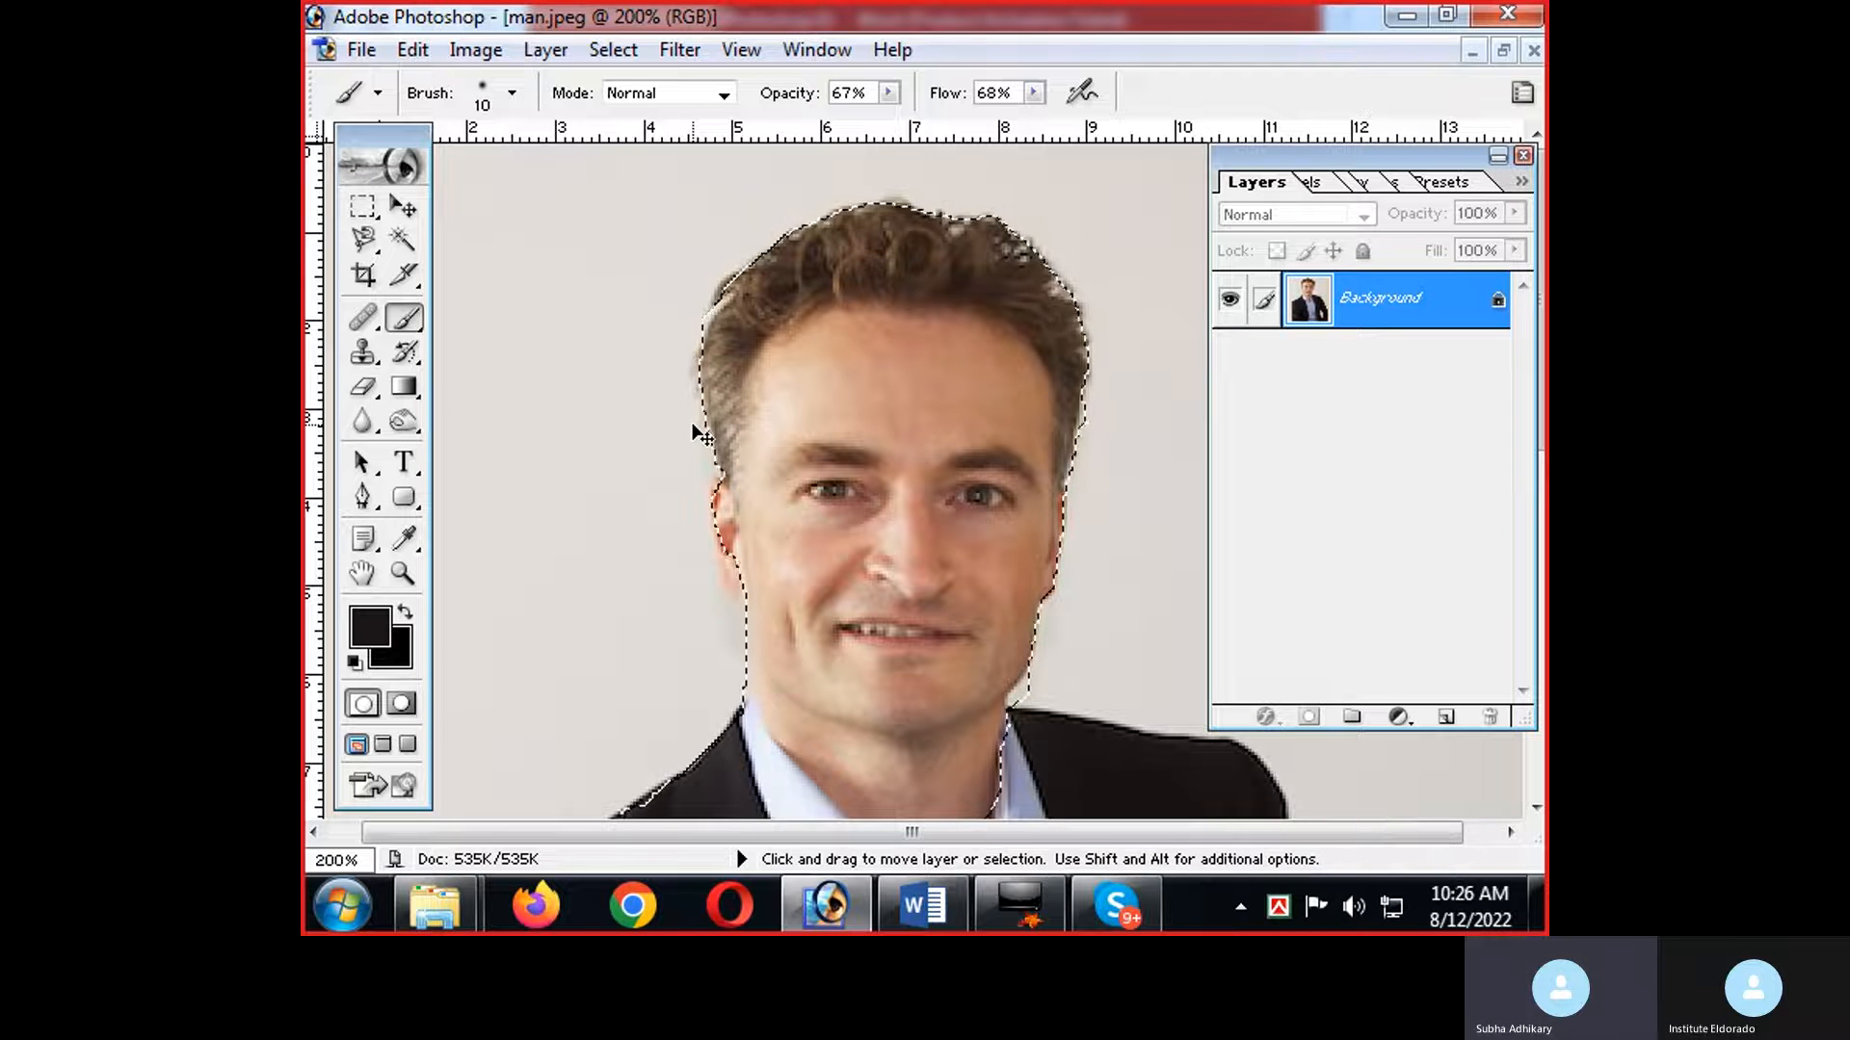
{"action": "key", "text": "ctrl+d"}
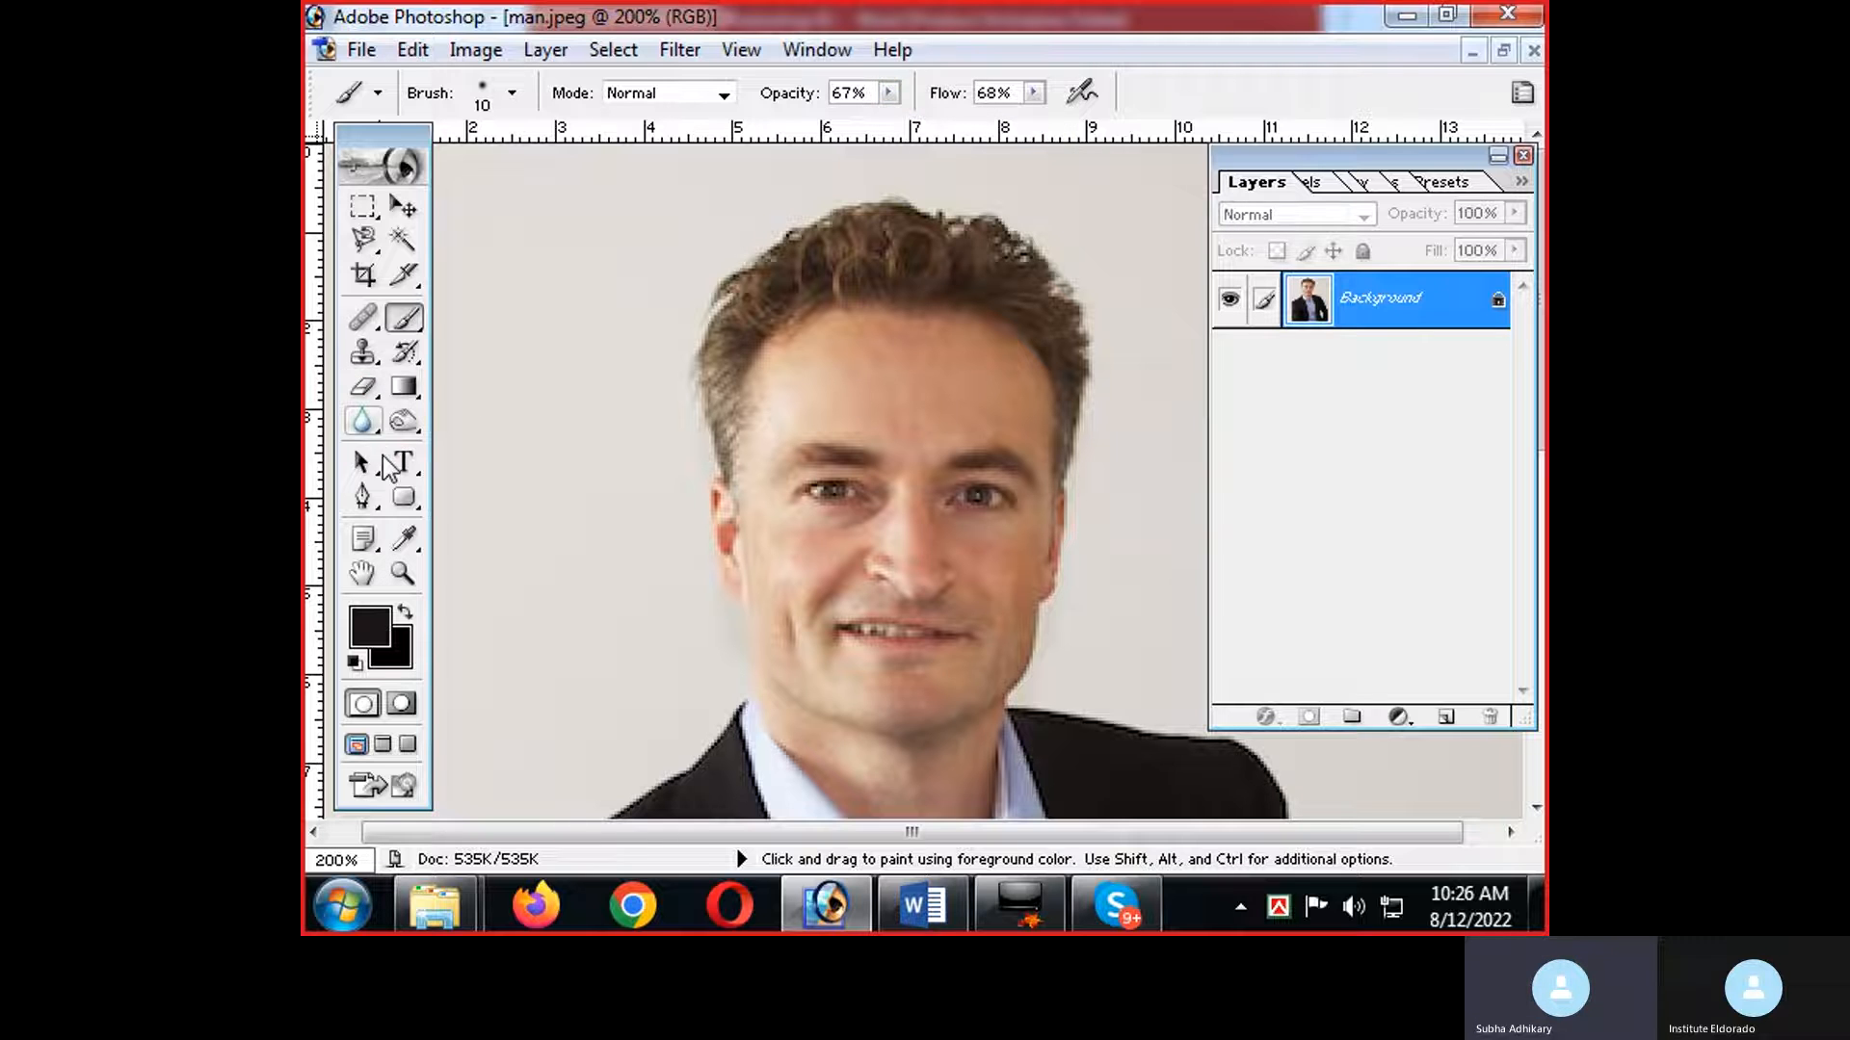
Sample the skin tone near the hairline on the forehead with the Eyedropper, and reactivate the Brush tool.
{"action": "left_click", "coordinate": [403, 538]}
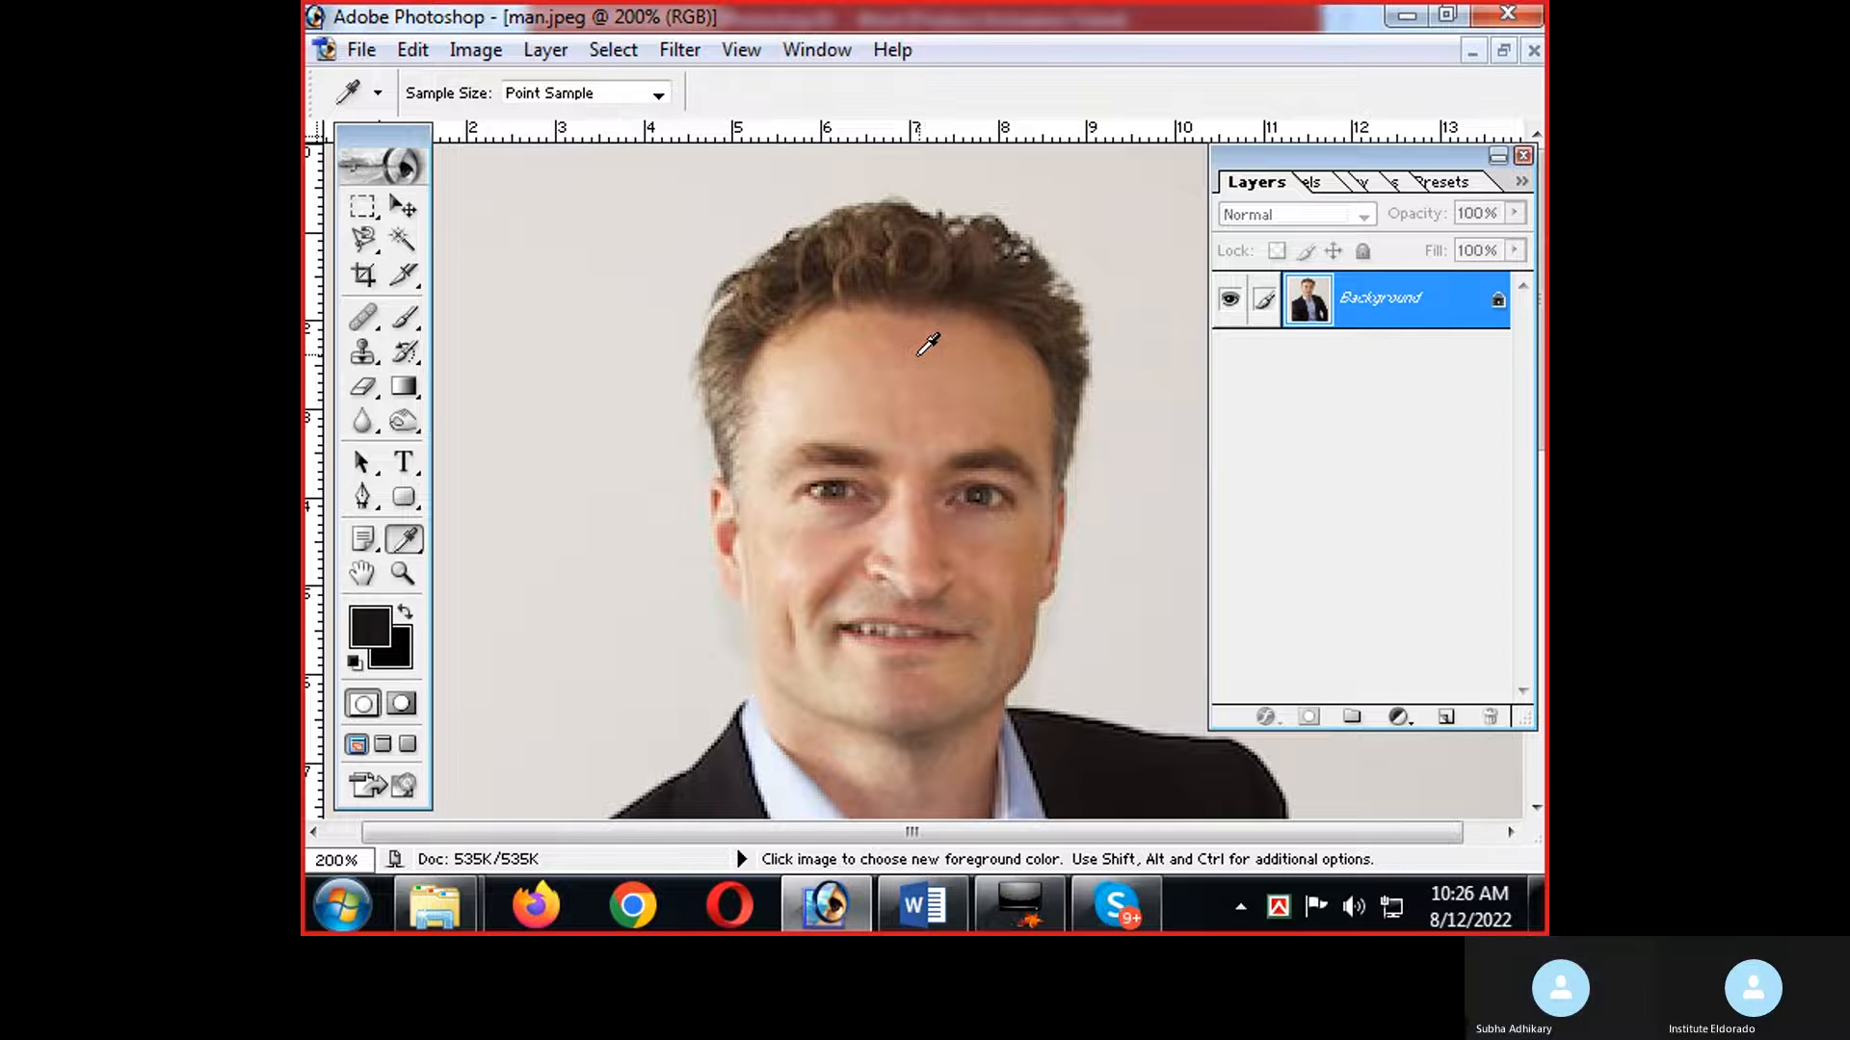
{"action": "left_click", "coordinate": [806, 330]}
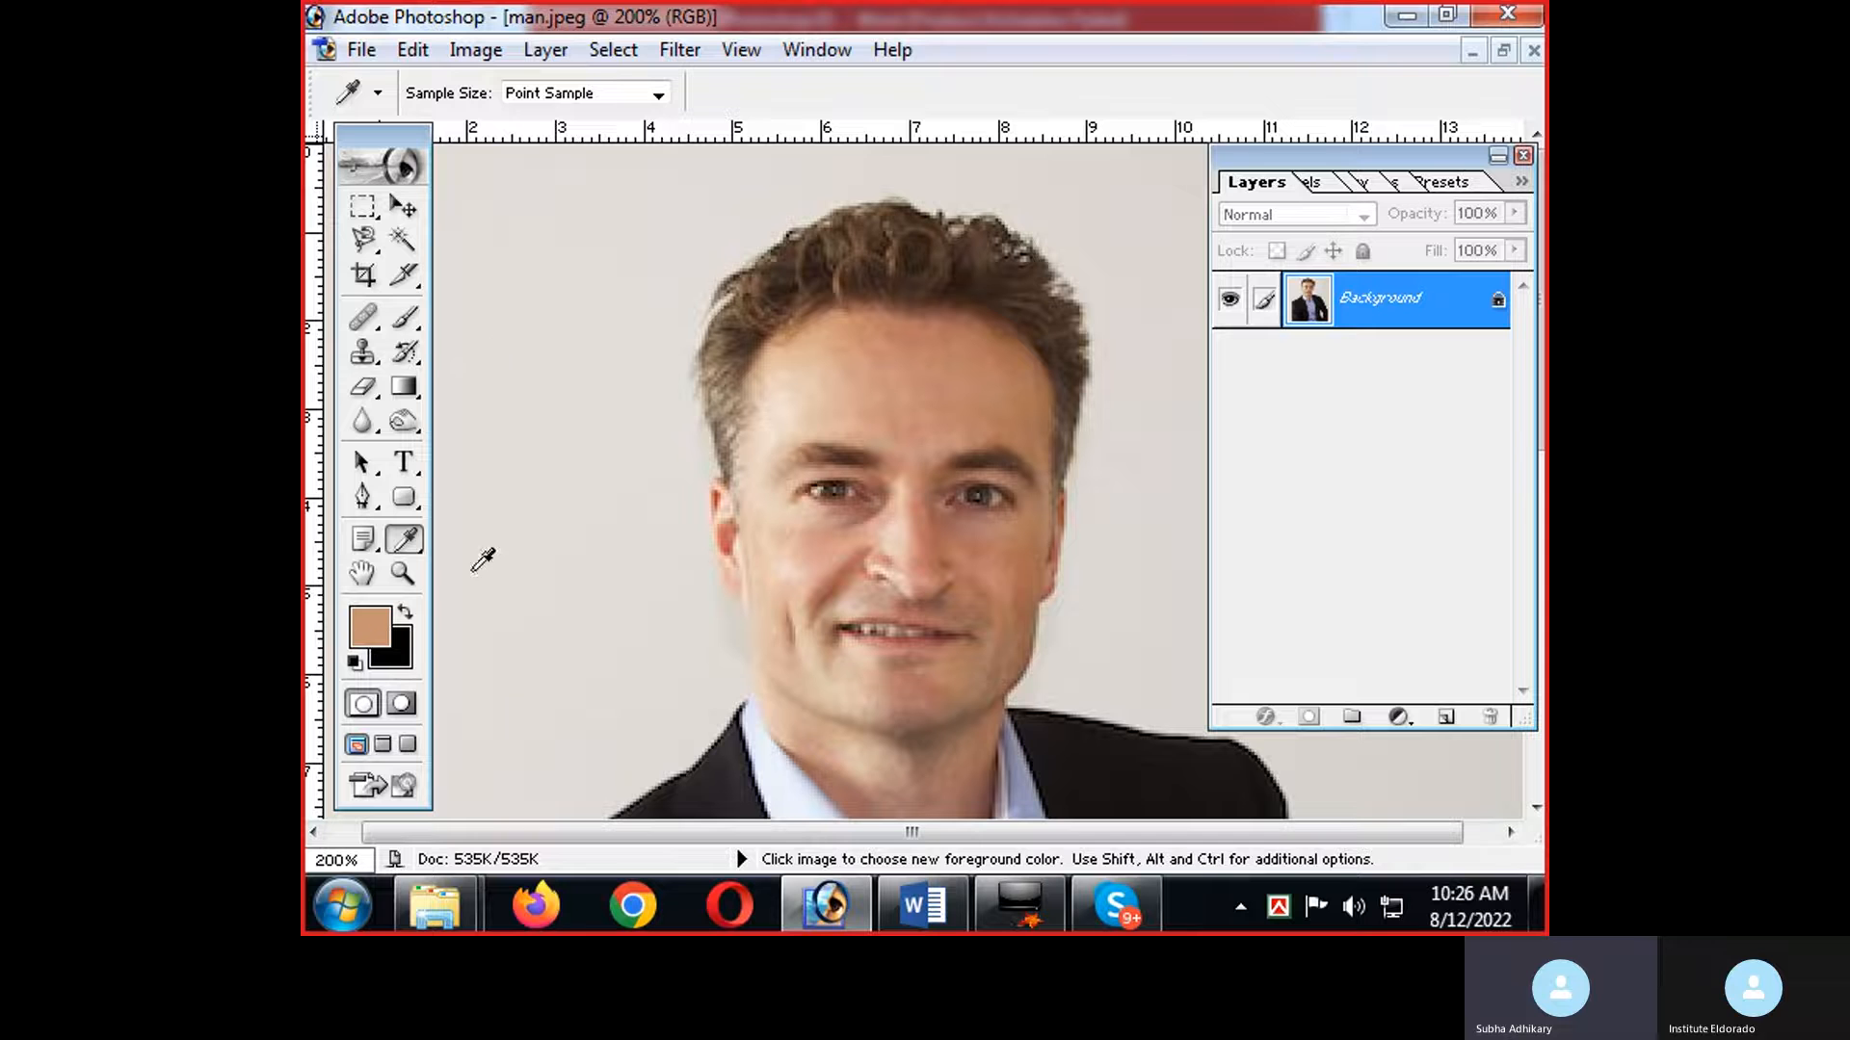
{"action": "left_click", "coordinate": [403, 317]}
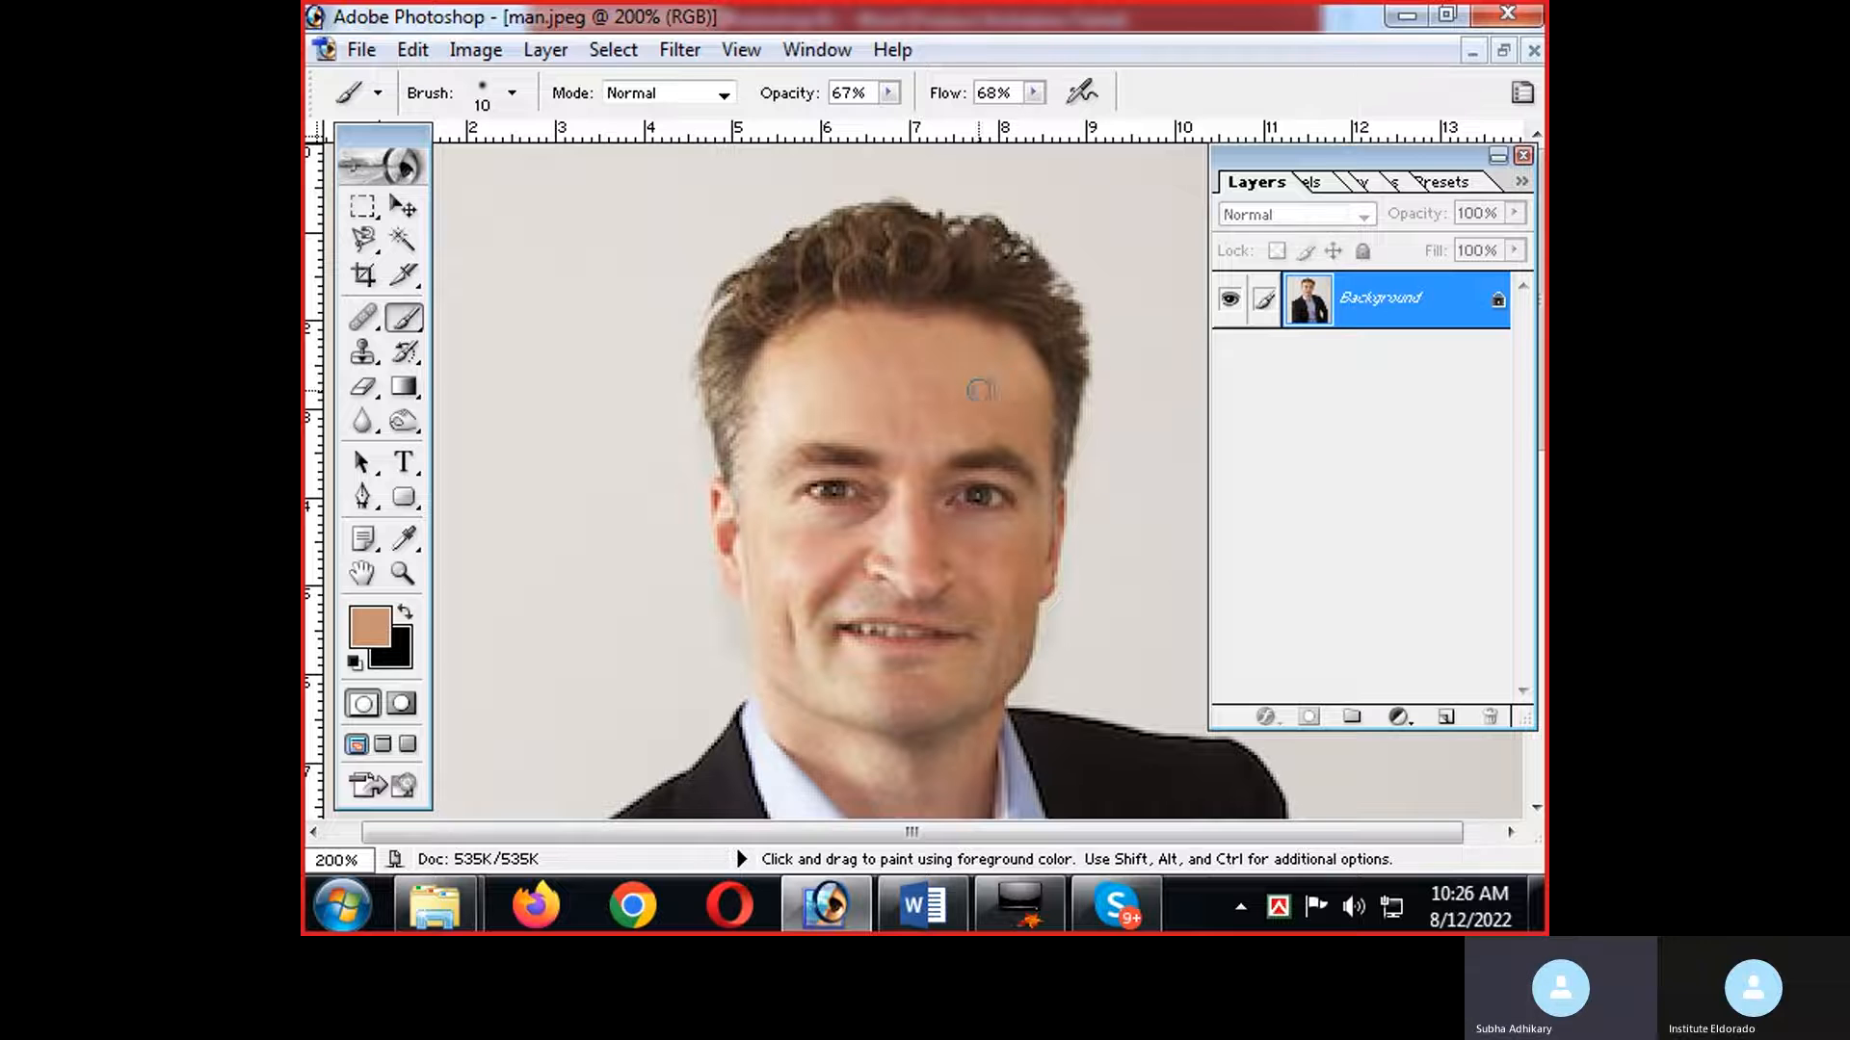
Set the brush opacity to 46% and flow to 51%, and paint over the forehead with the sampled skin tone.
{"action": "left_click", "coordinate": [889, 92]}
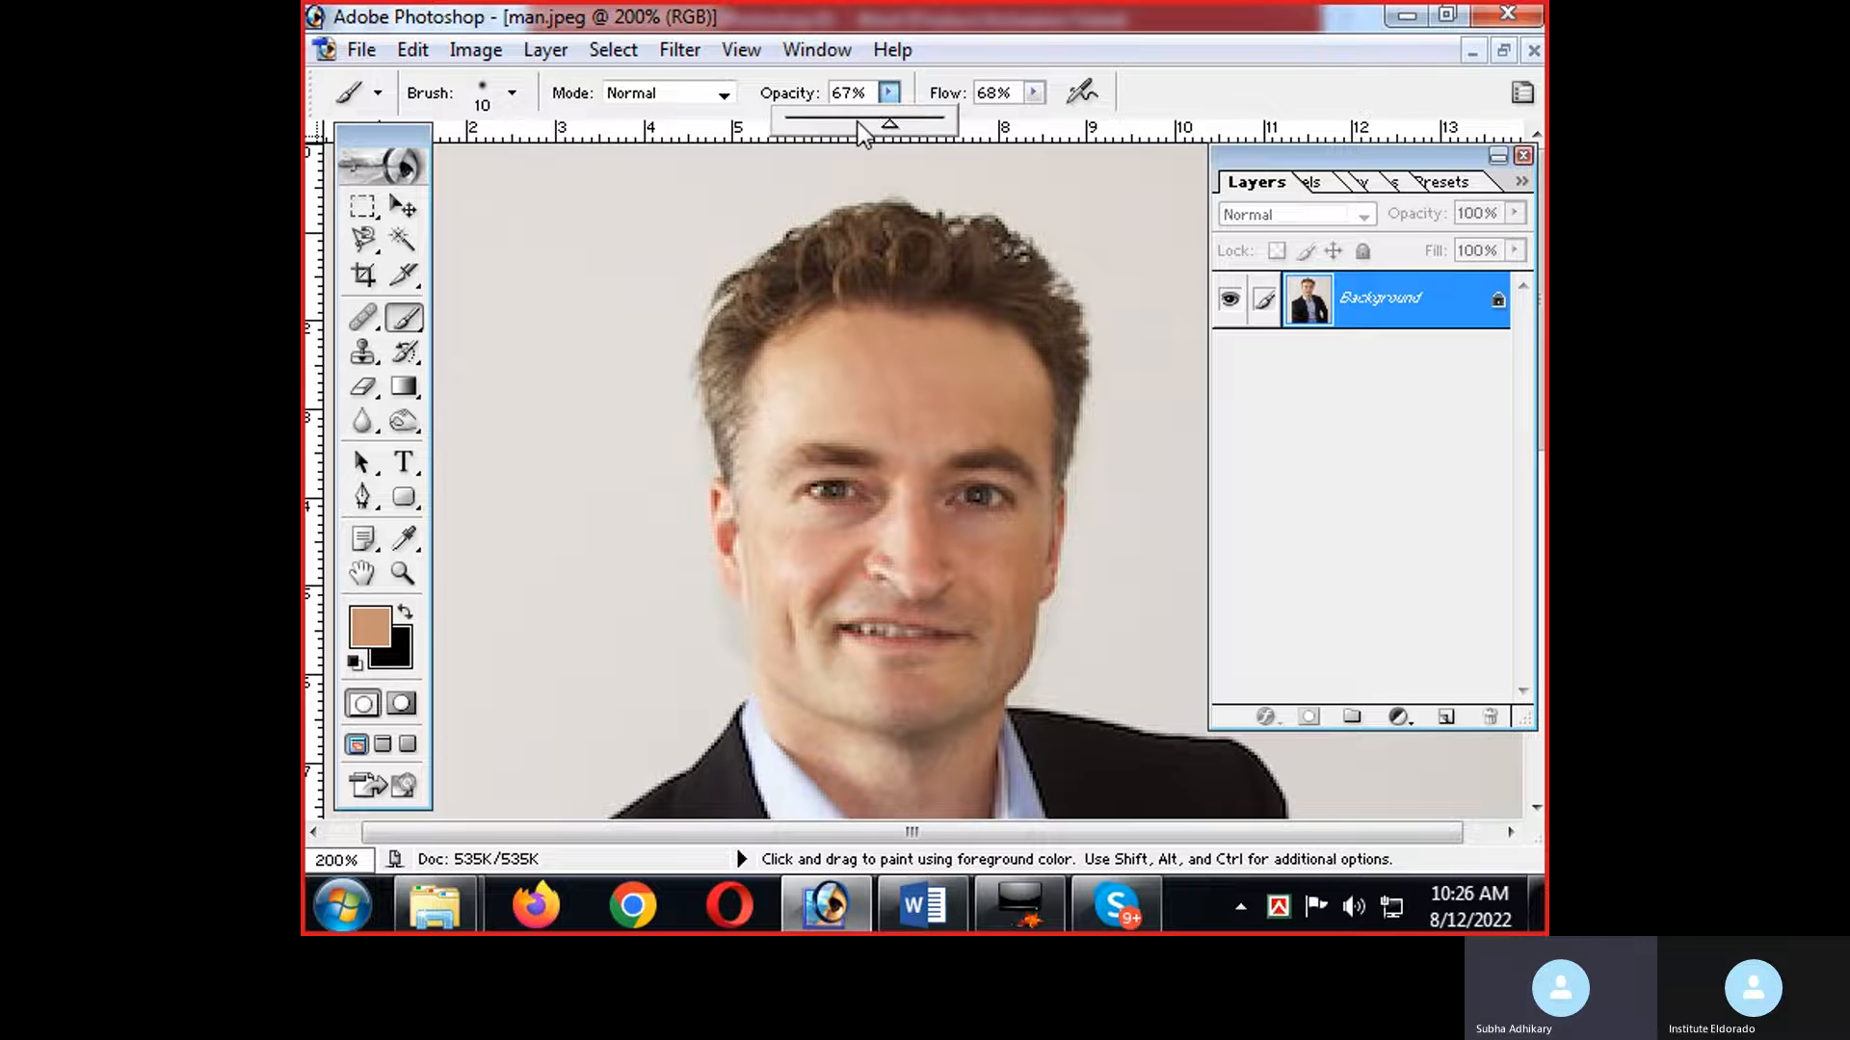
{"action": "left_click", "coordinate": [857, 123]}
{"action": "left_click", "coordinate": [1033, 93]}
{"action": "left_click_drag", "start_coordinate": [1035, 123], "coordinate": [1008, 124]}
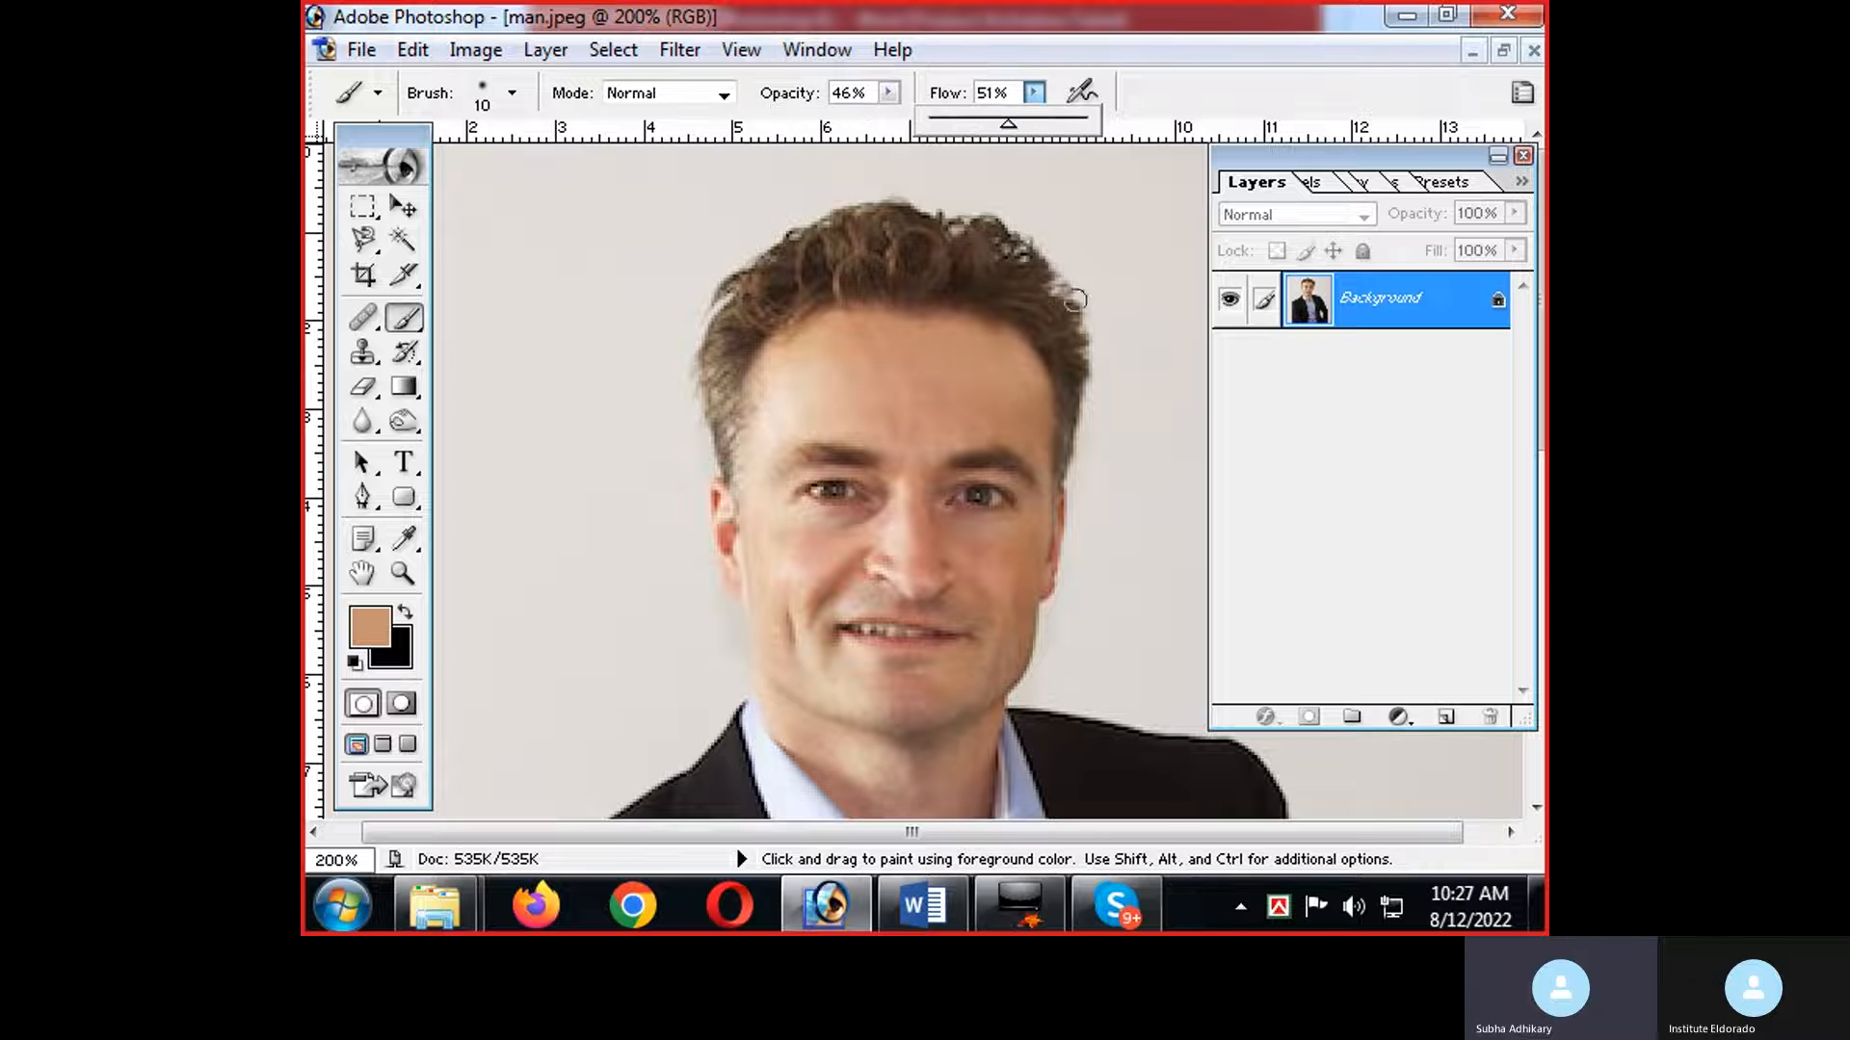
{"action": "left_click", "coordinate": [908, 359]}
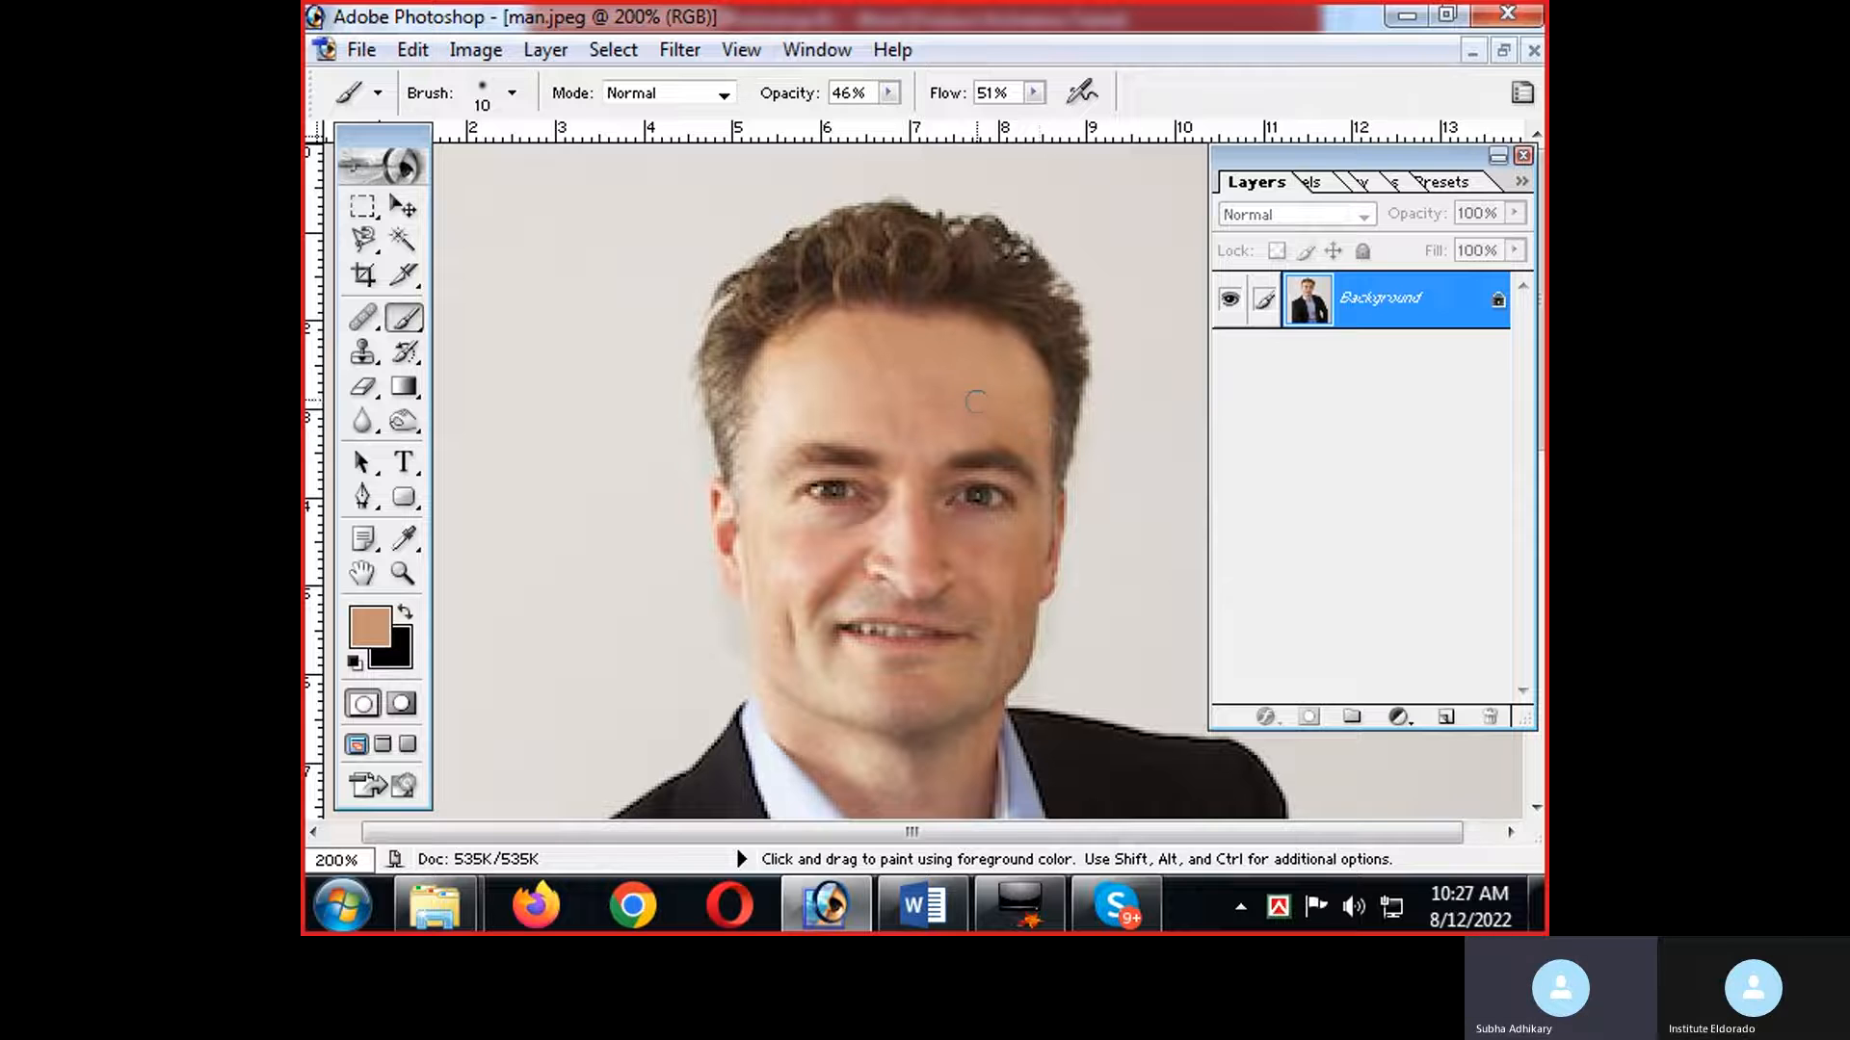
{"action": "mouse_move", "coordinate": [897, 364]}
{"action": "left_mouse_down"}
{"action": "mouse_move", "coordinate": [868, 359]}
{"action": "mouse_move", "coordinate": [893, 368]}
{"action": "left_mouse_up"}
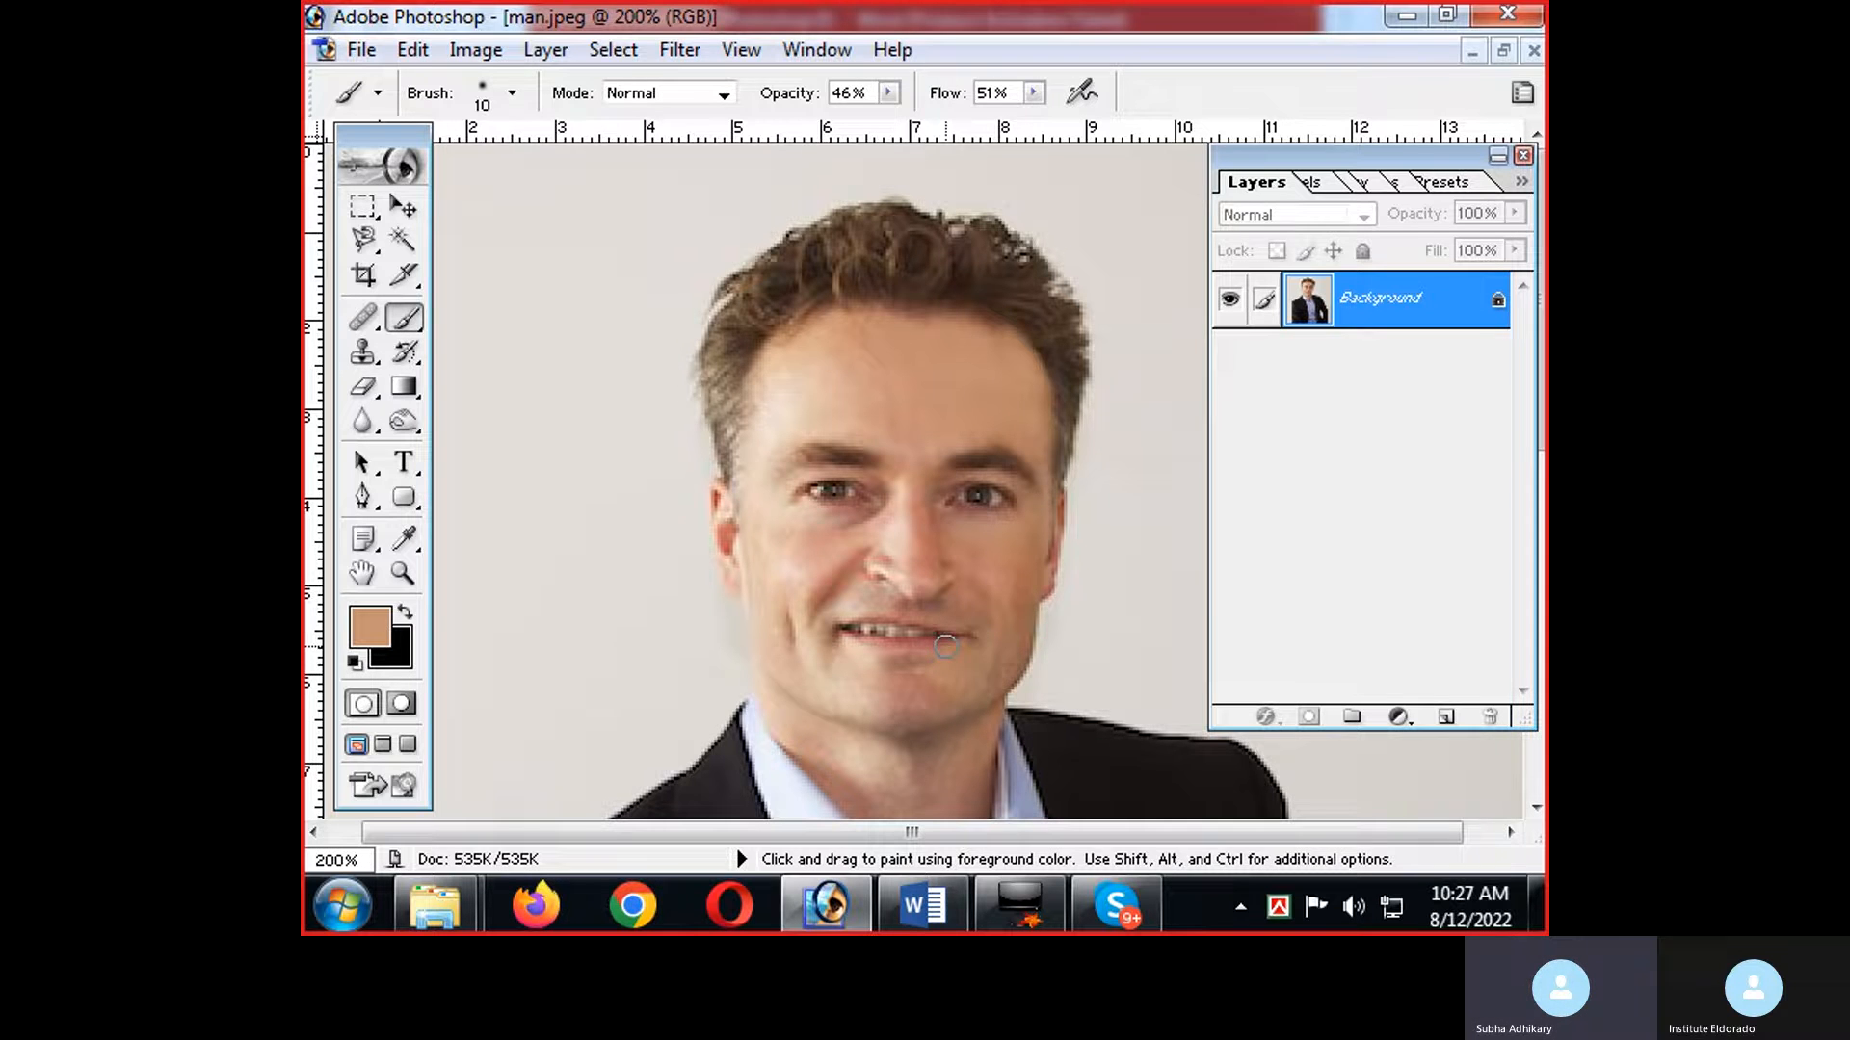
Check the Hand Tool note in Word, and pan the photo slightly upward with the Hand tool in Photoshop.
{"action": "key", "text": "alt+Tab"}
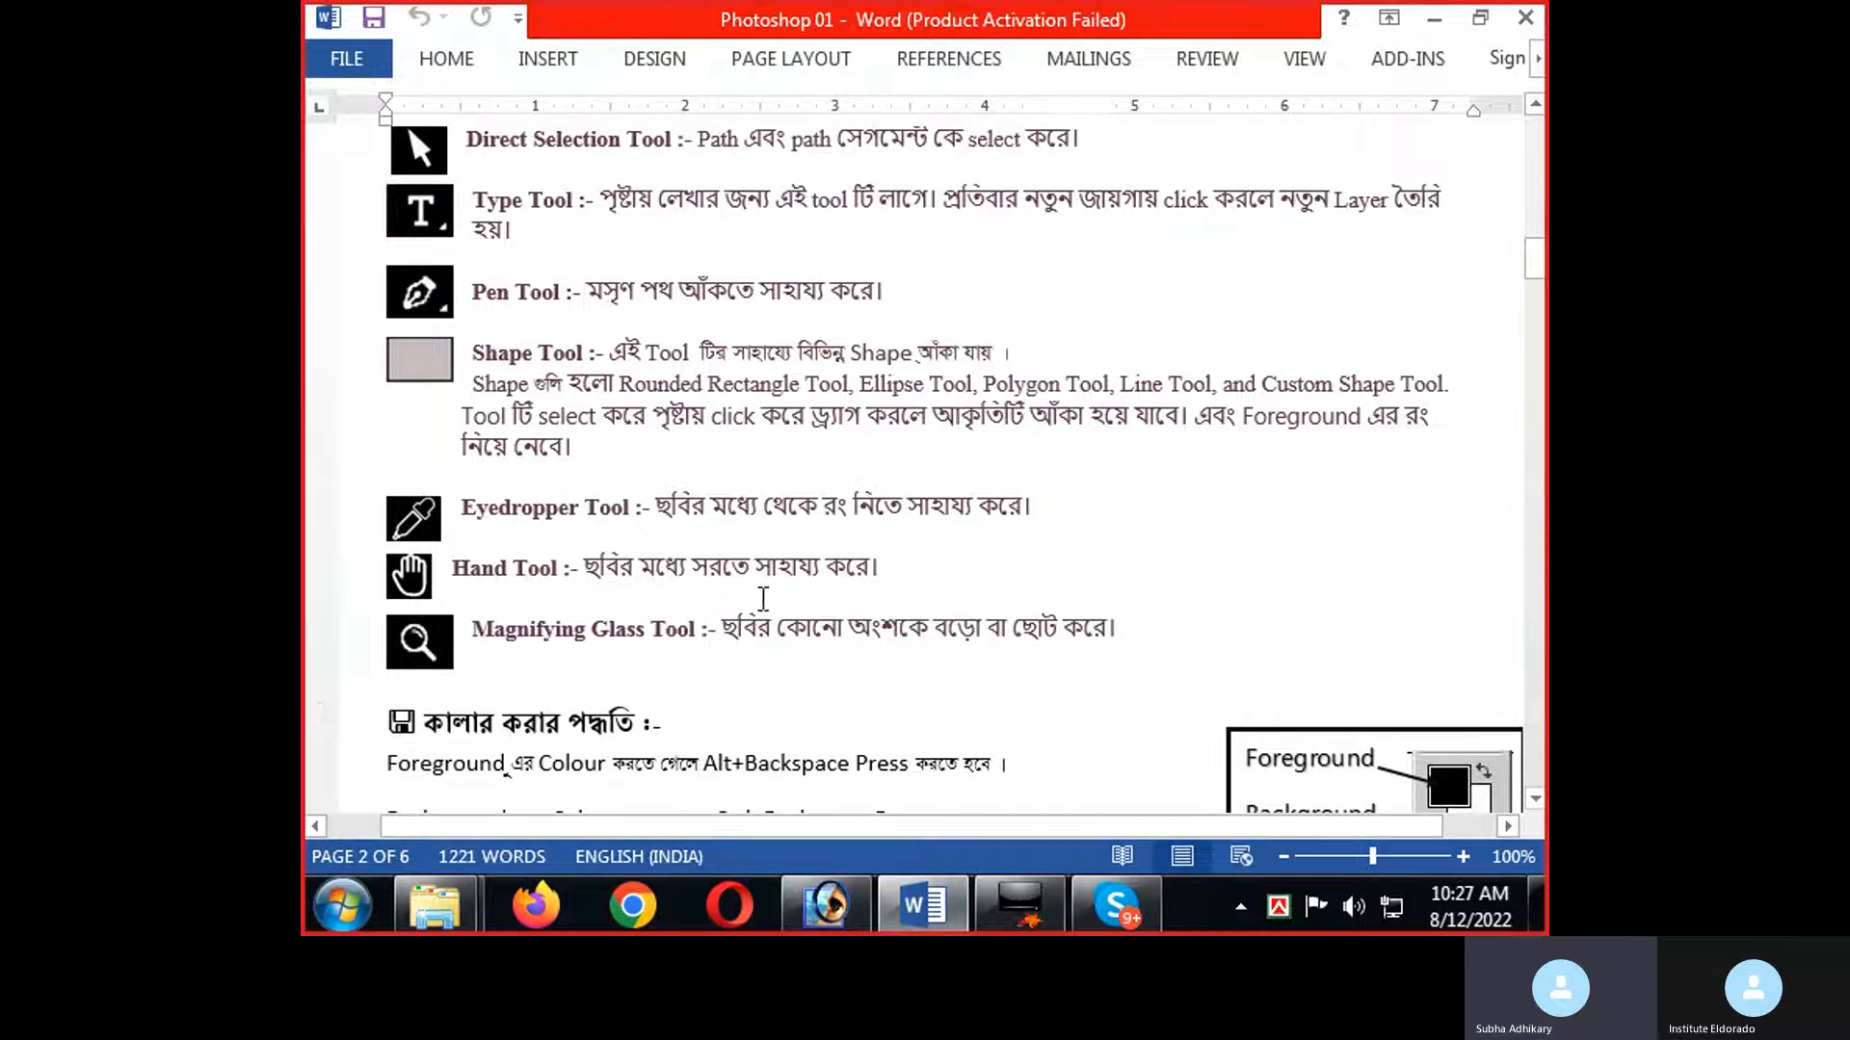
{"action": "key", "text": "alt+Tab"}
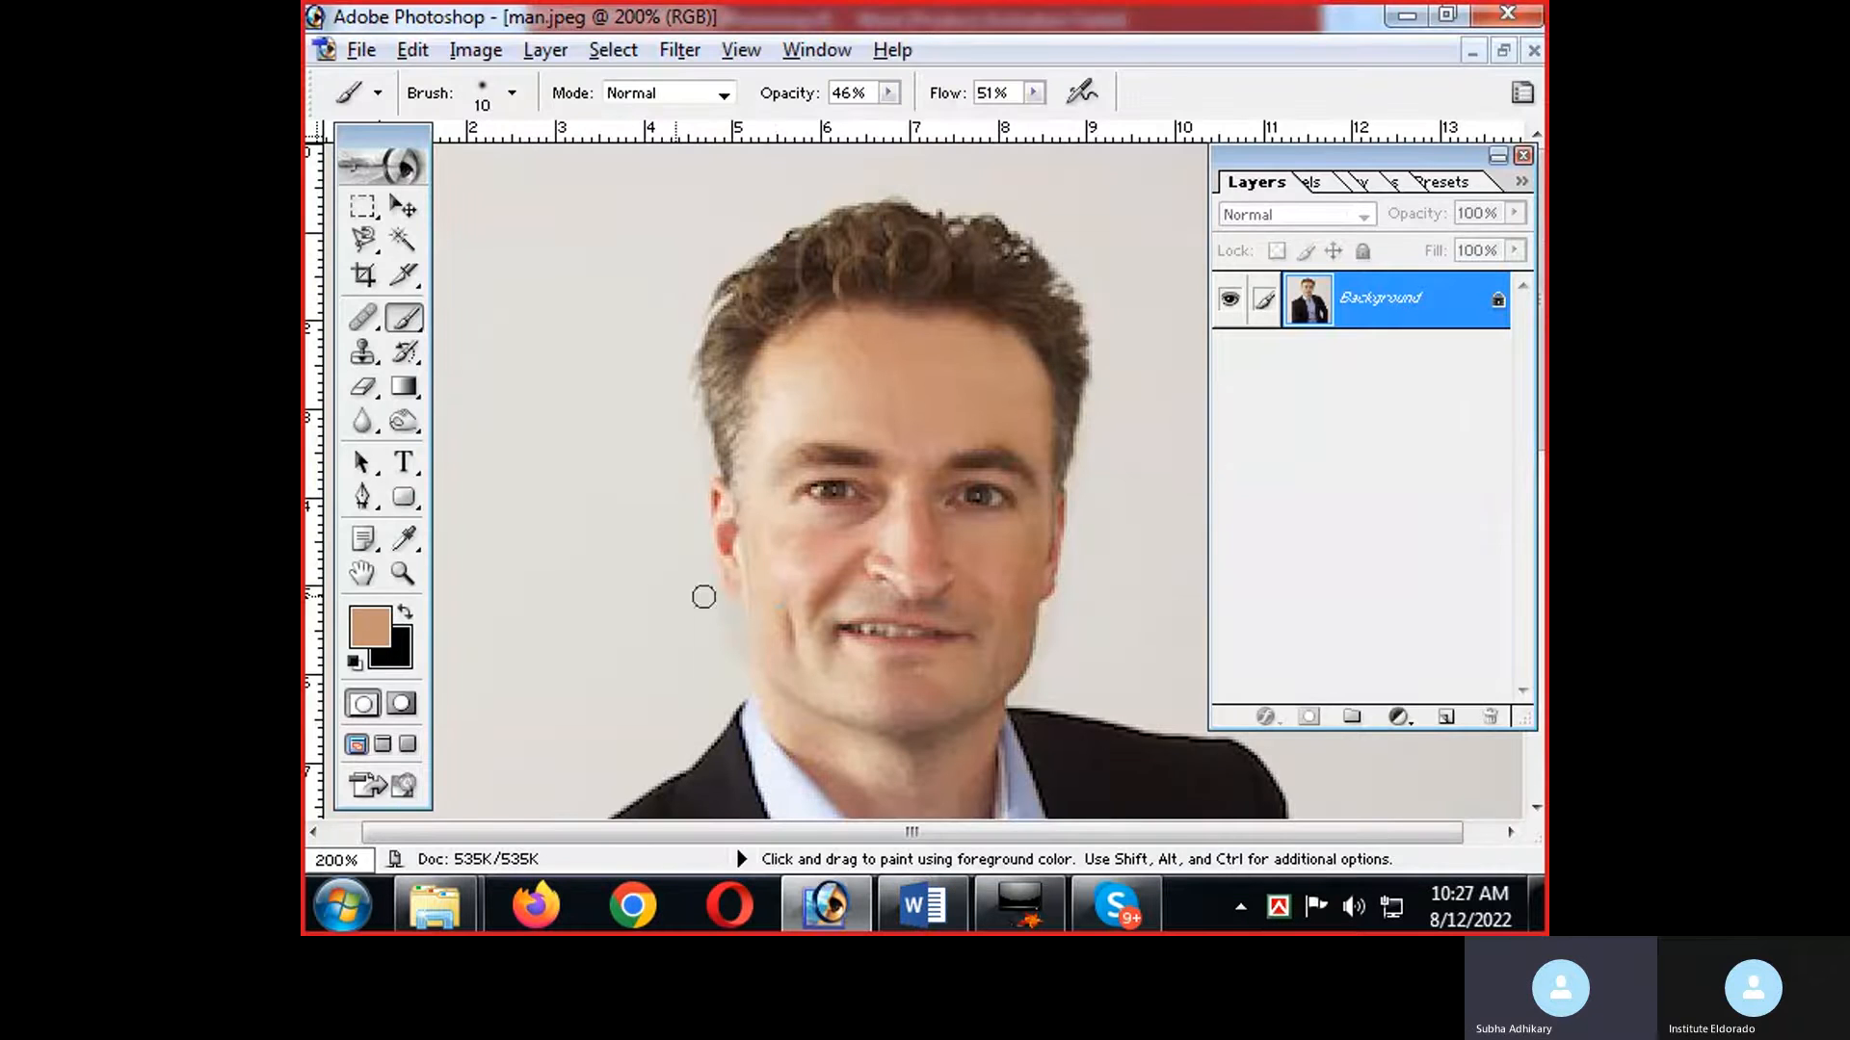
{"action": "left_click", "coordinate": [363, 575]}
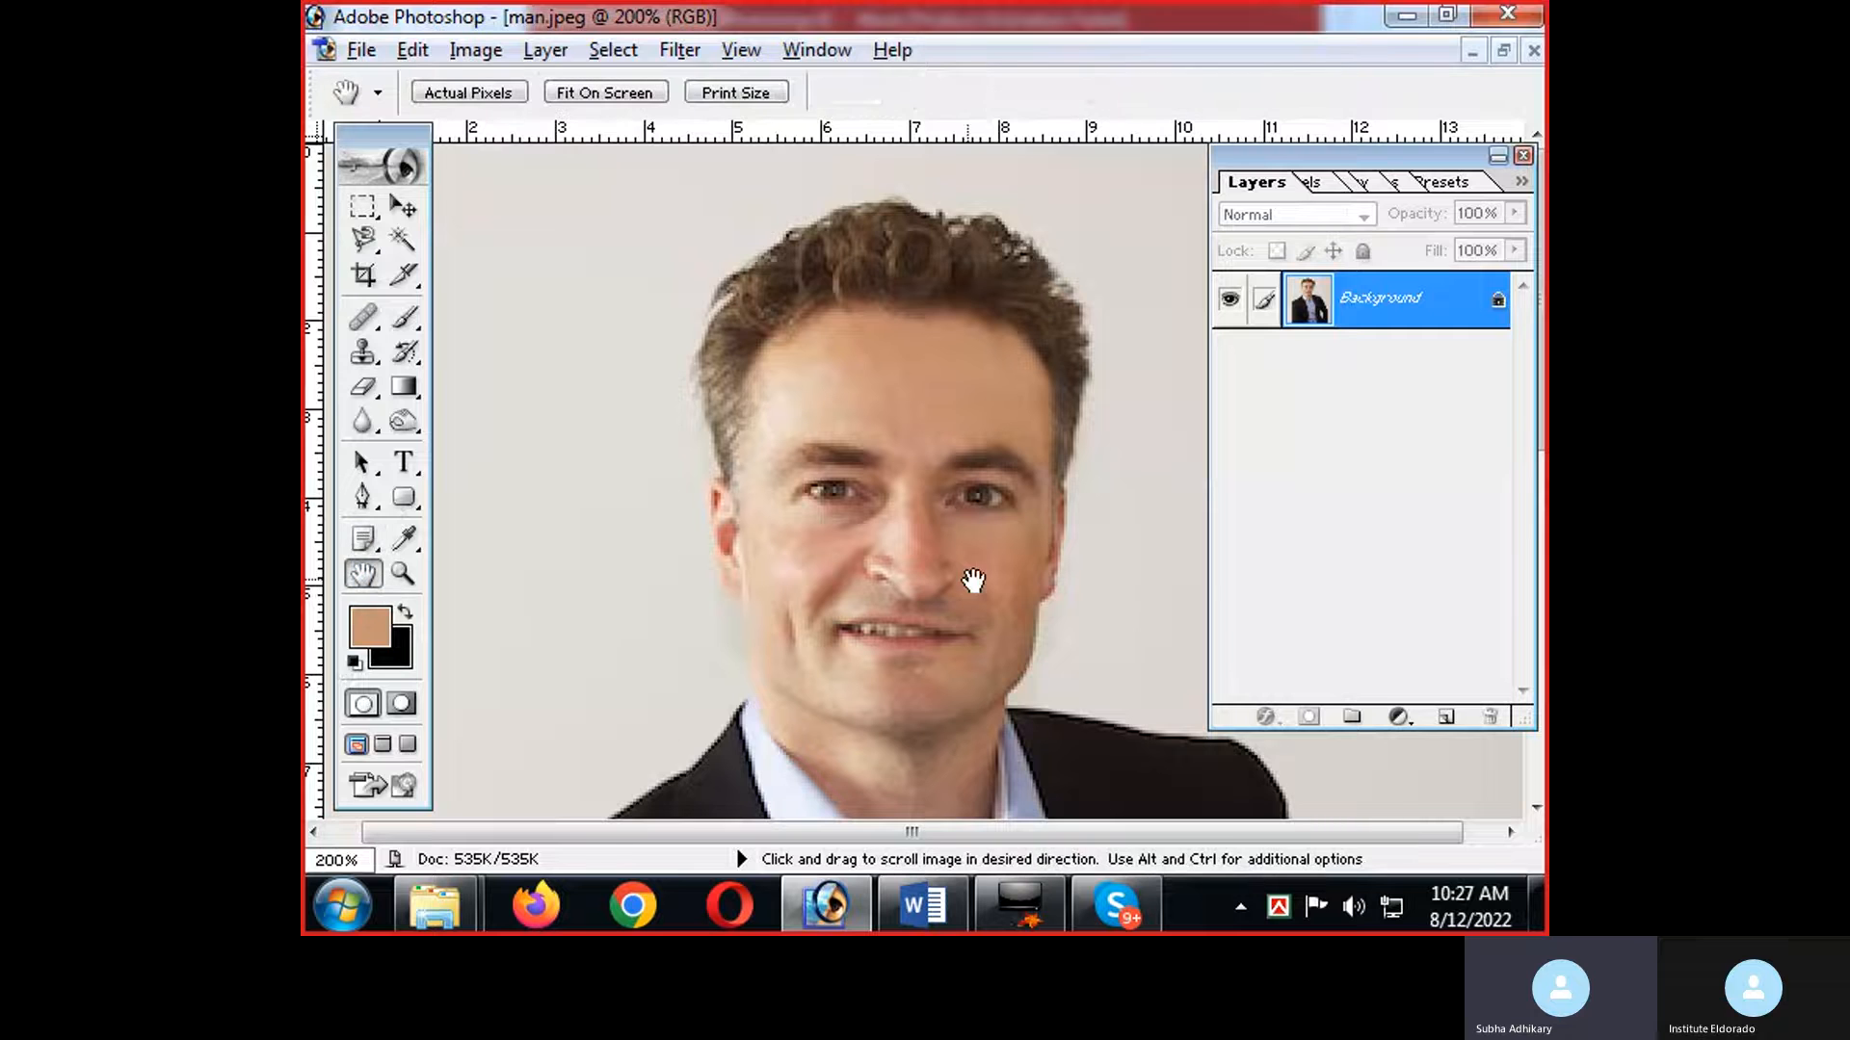
{"action": "mouse_move", "coordinate": [974, 578]}
{"action": "left_mouse_down"}
{"action": "mouse_move", "coordinate": [954, 404]}
{"action": "mouse_move", "coordinate": [968, 549]}
{"action": "left_mouse_up"}
Switch to Word, review the notes from the Magic Wand through the Blur Tool, and return to Photoshop.
{"action": "key", "text": "alt+Tab"}
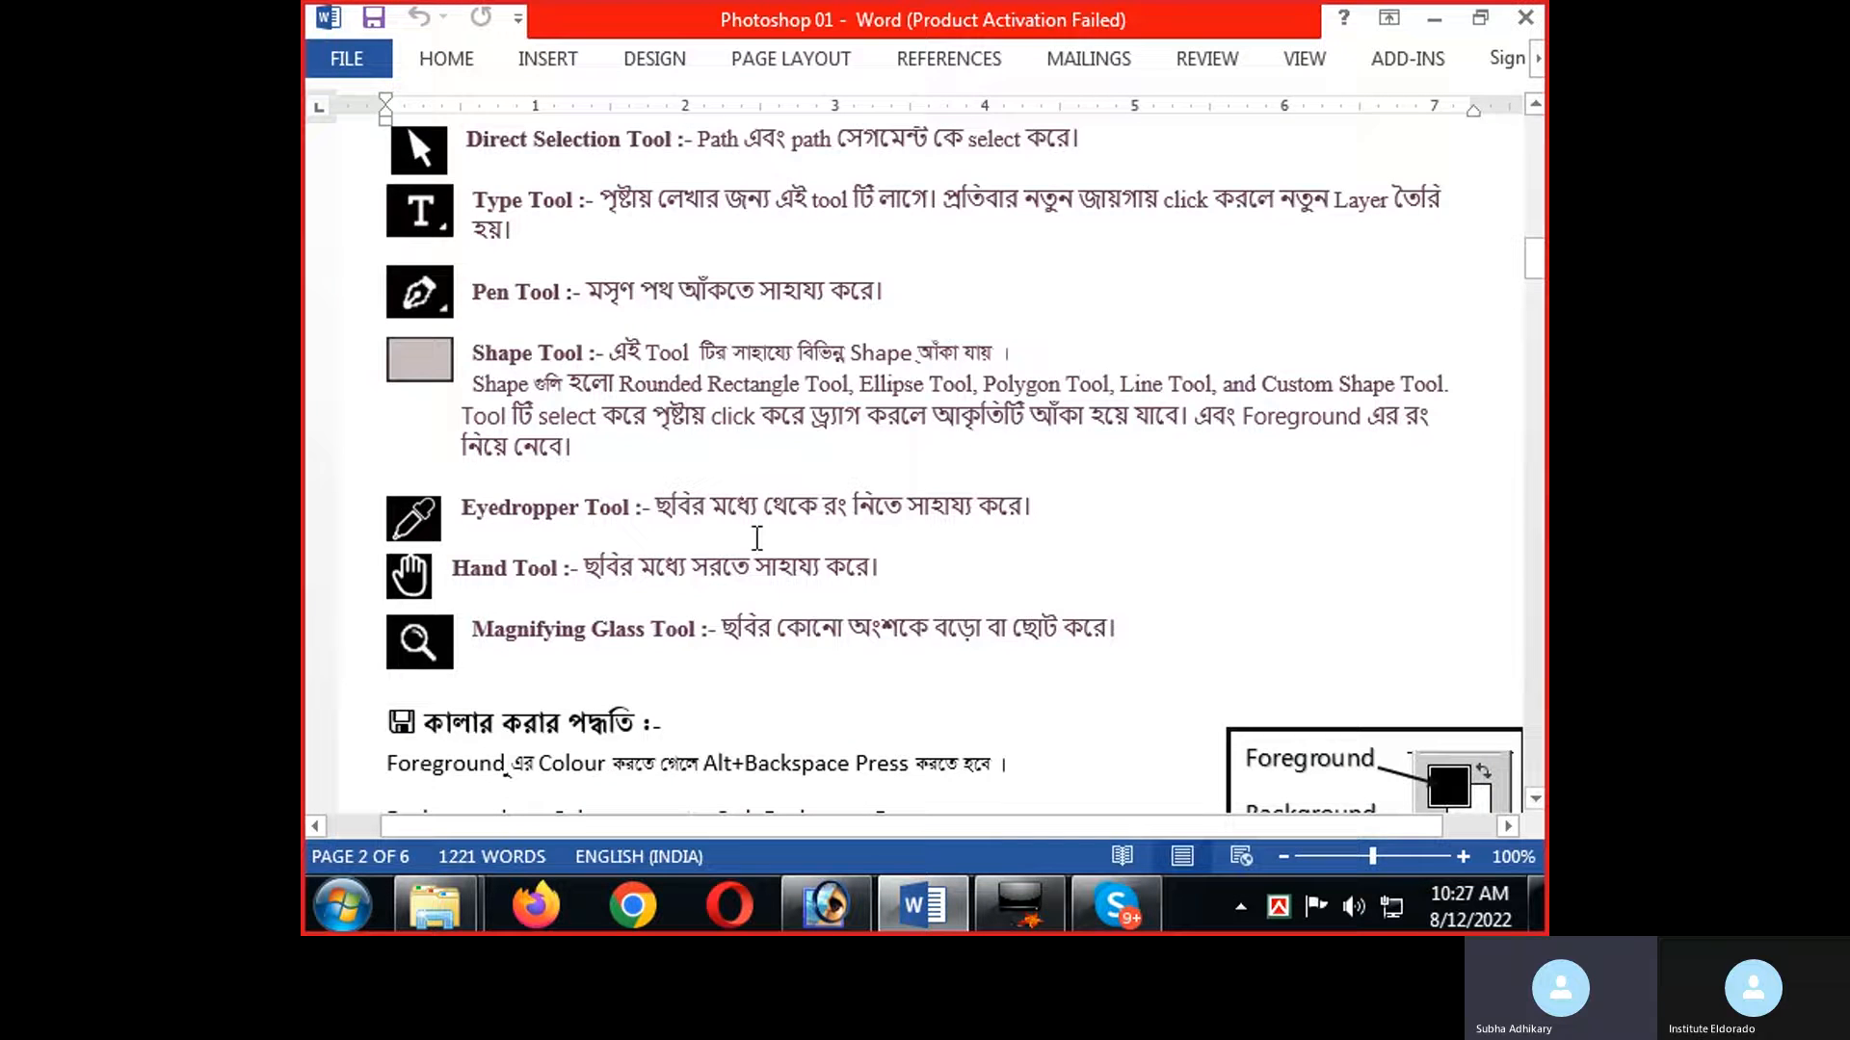
{"action": "scroll", "coordinate": [519, 432], "scroll_direction": "up", "scroll_amount": 2}
{"action": "scroll", "coordinate": [519, 432], "scroll_direction": "up", "scroll_amount": 10}
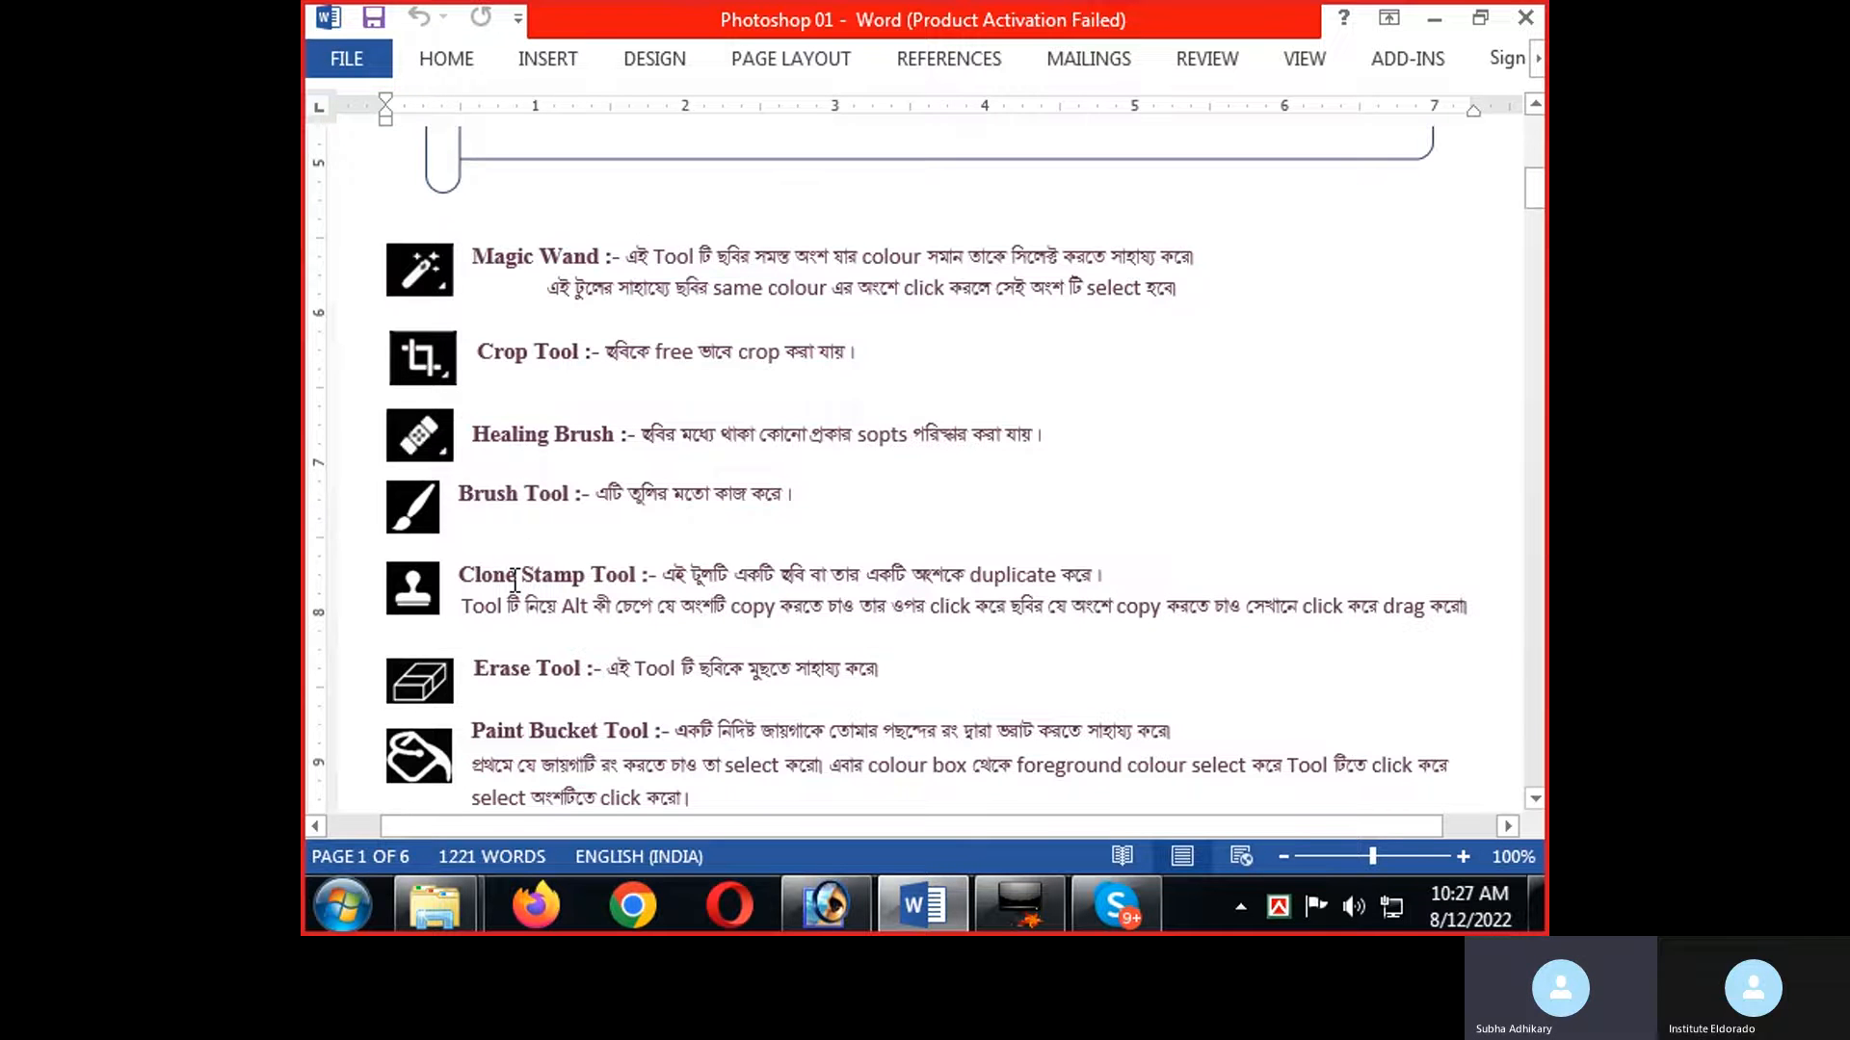
{"action": "scroll", "coordinate": [499, 584], "scroll_direction": "down", "scroll_amount": 2}
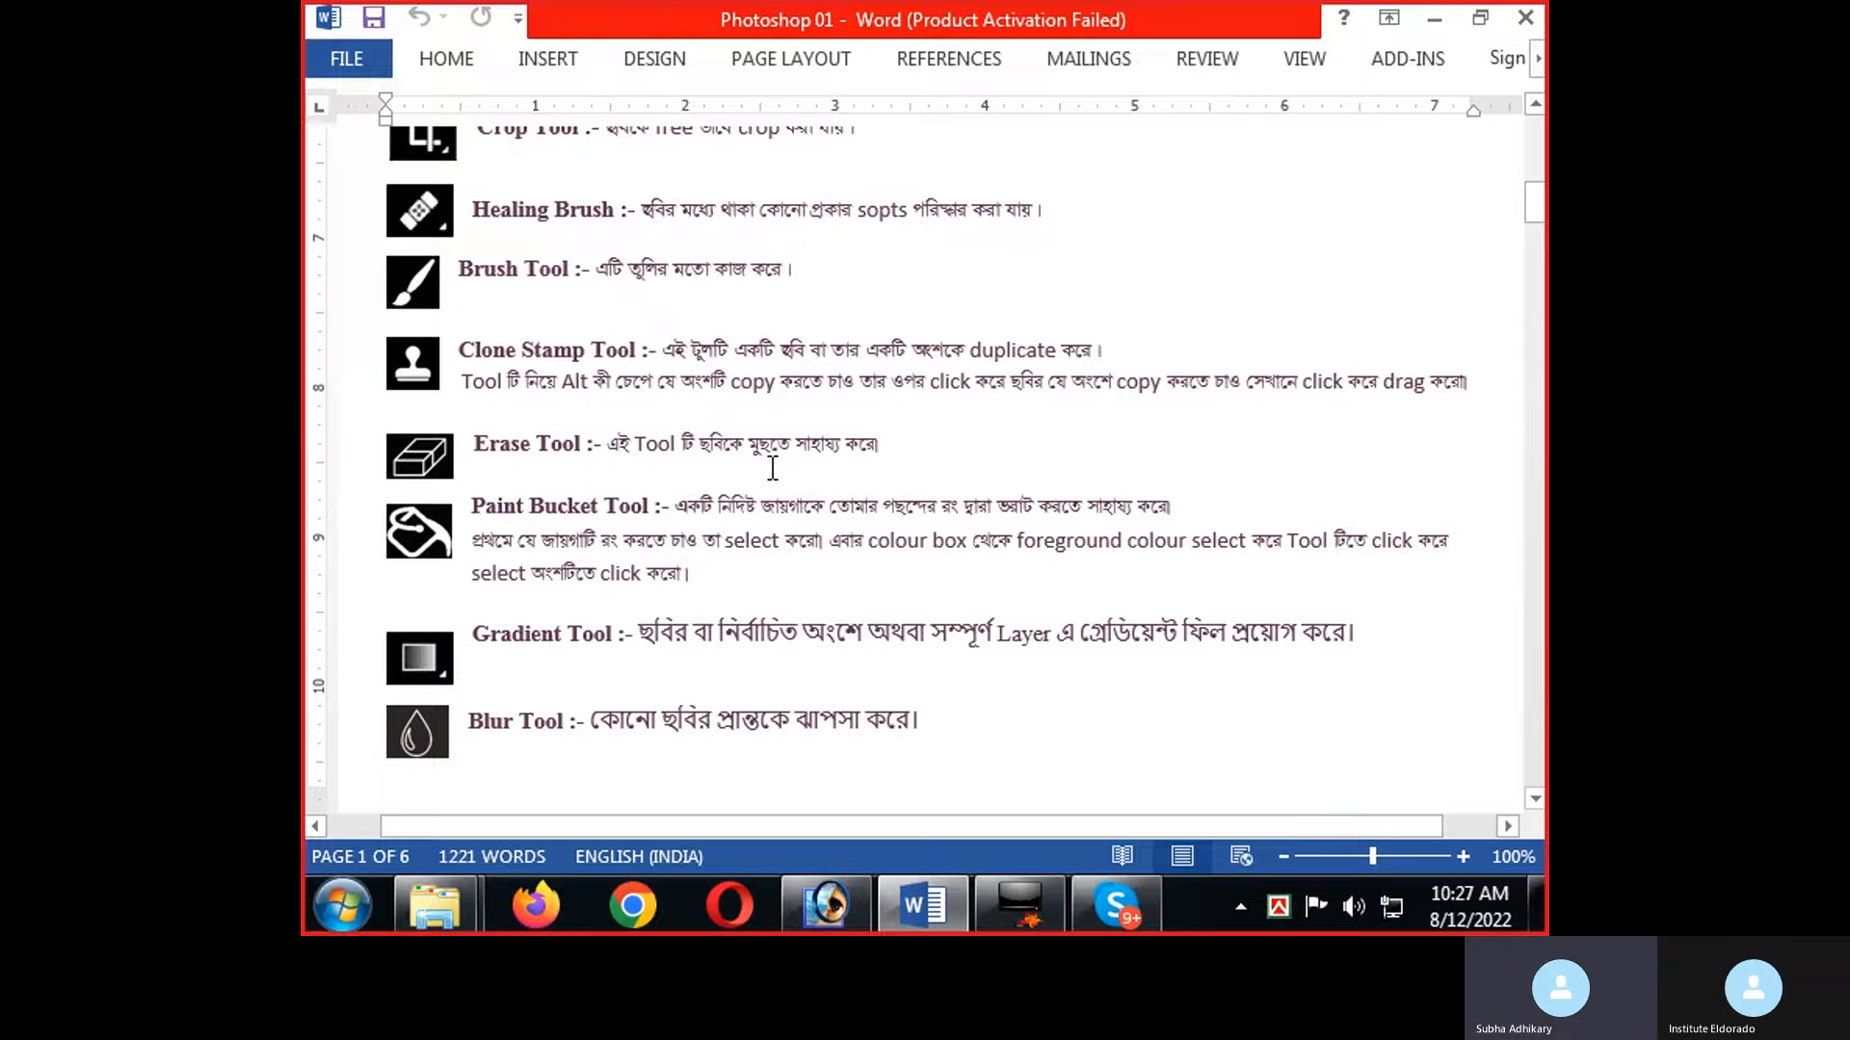
{"action": "key", "text": "alt+Tab"}
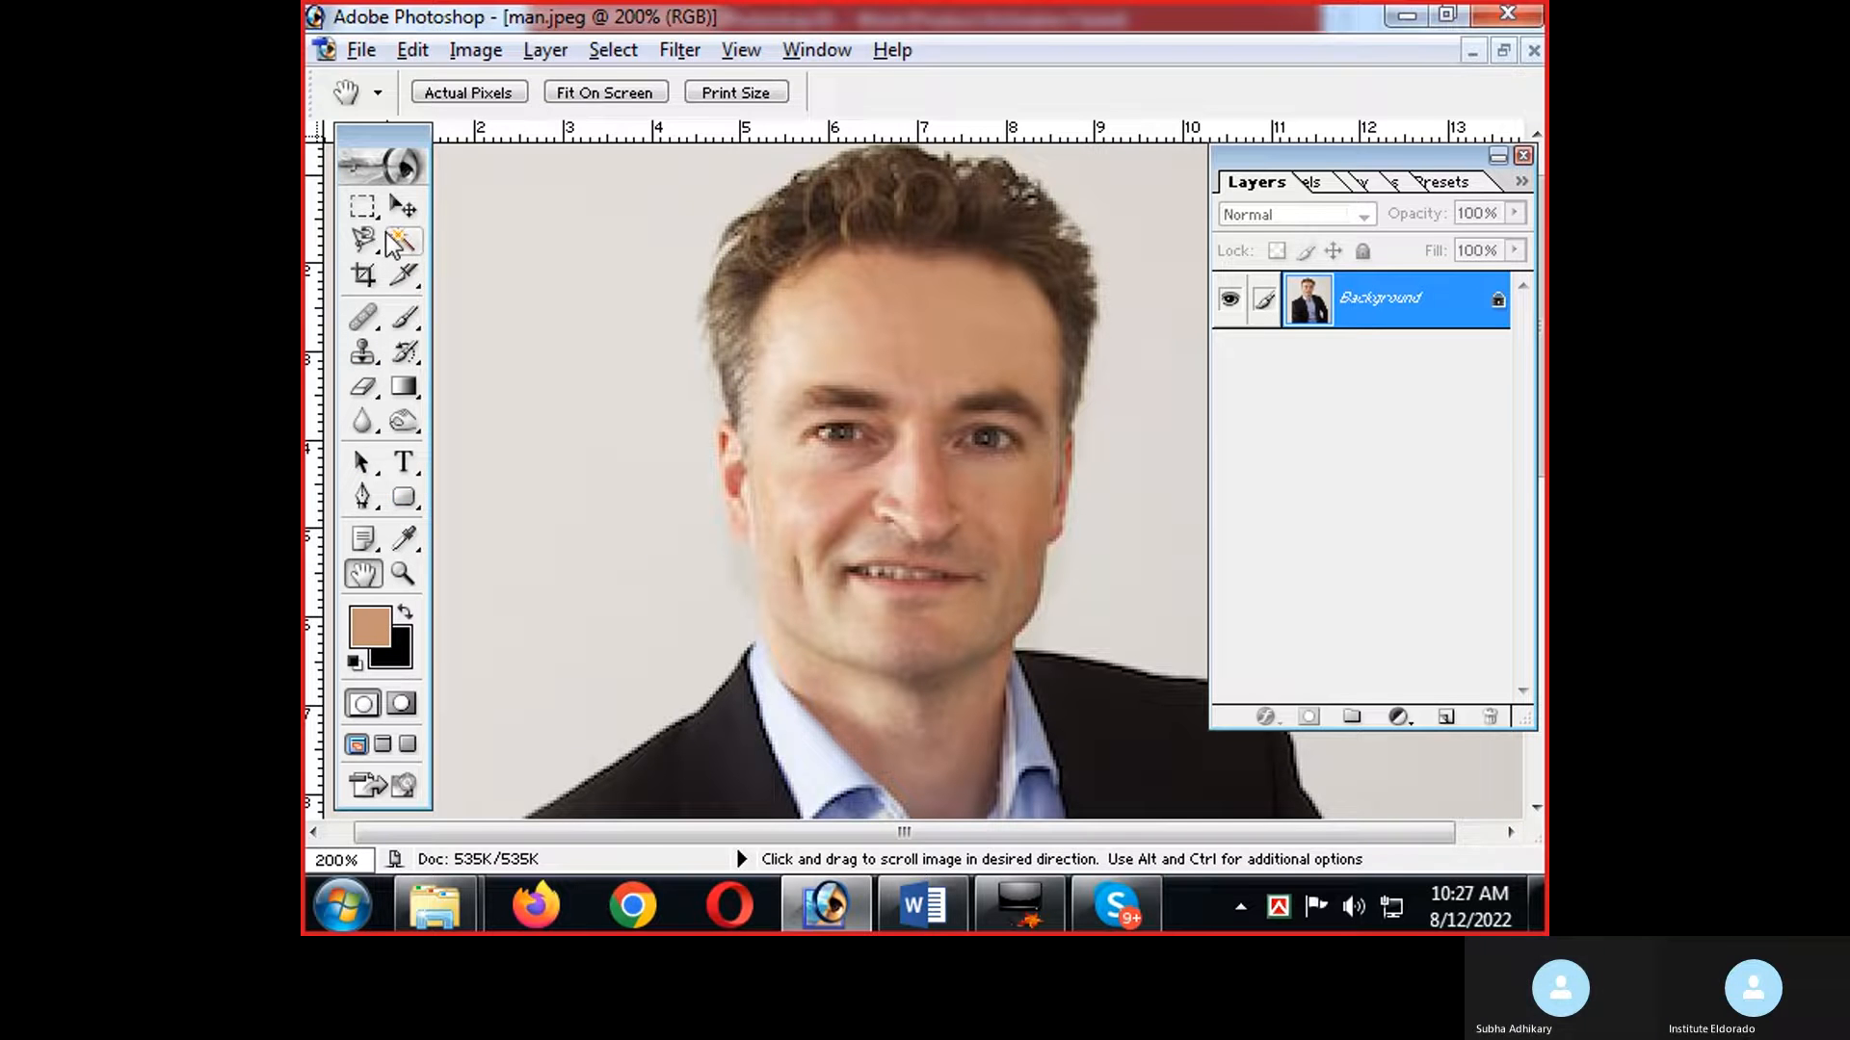
Draw a four-sided selection on the plain background beside the man's head with the Polygonal Lasso tool.
{"action": "left_click_drag", "start_coordinate": [364, 240], "coordinate": [418, 241]}
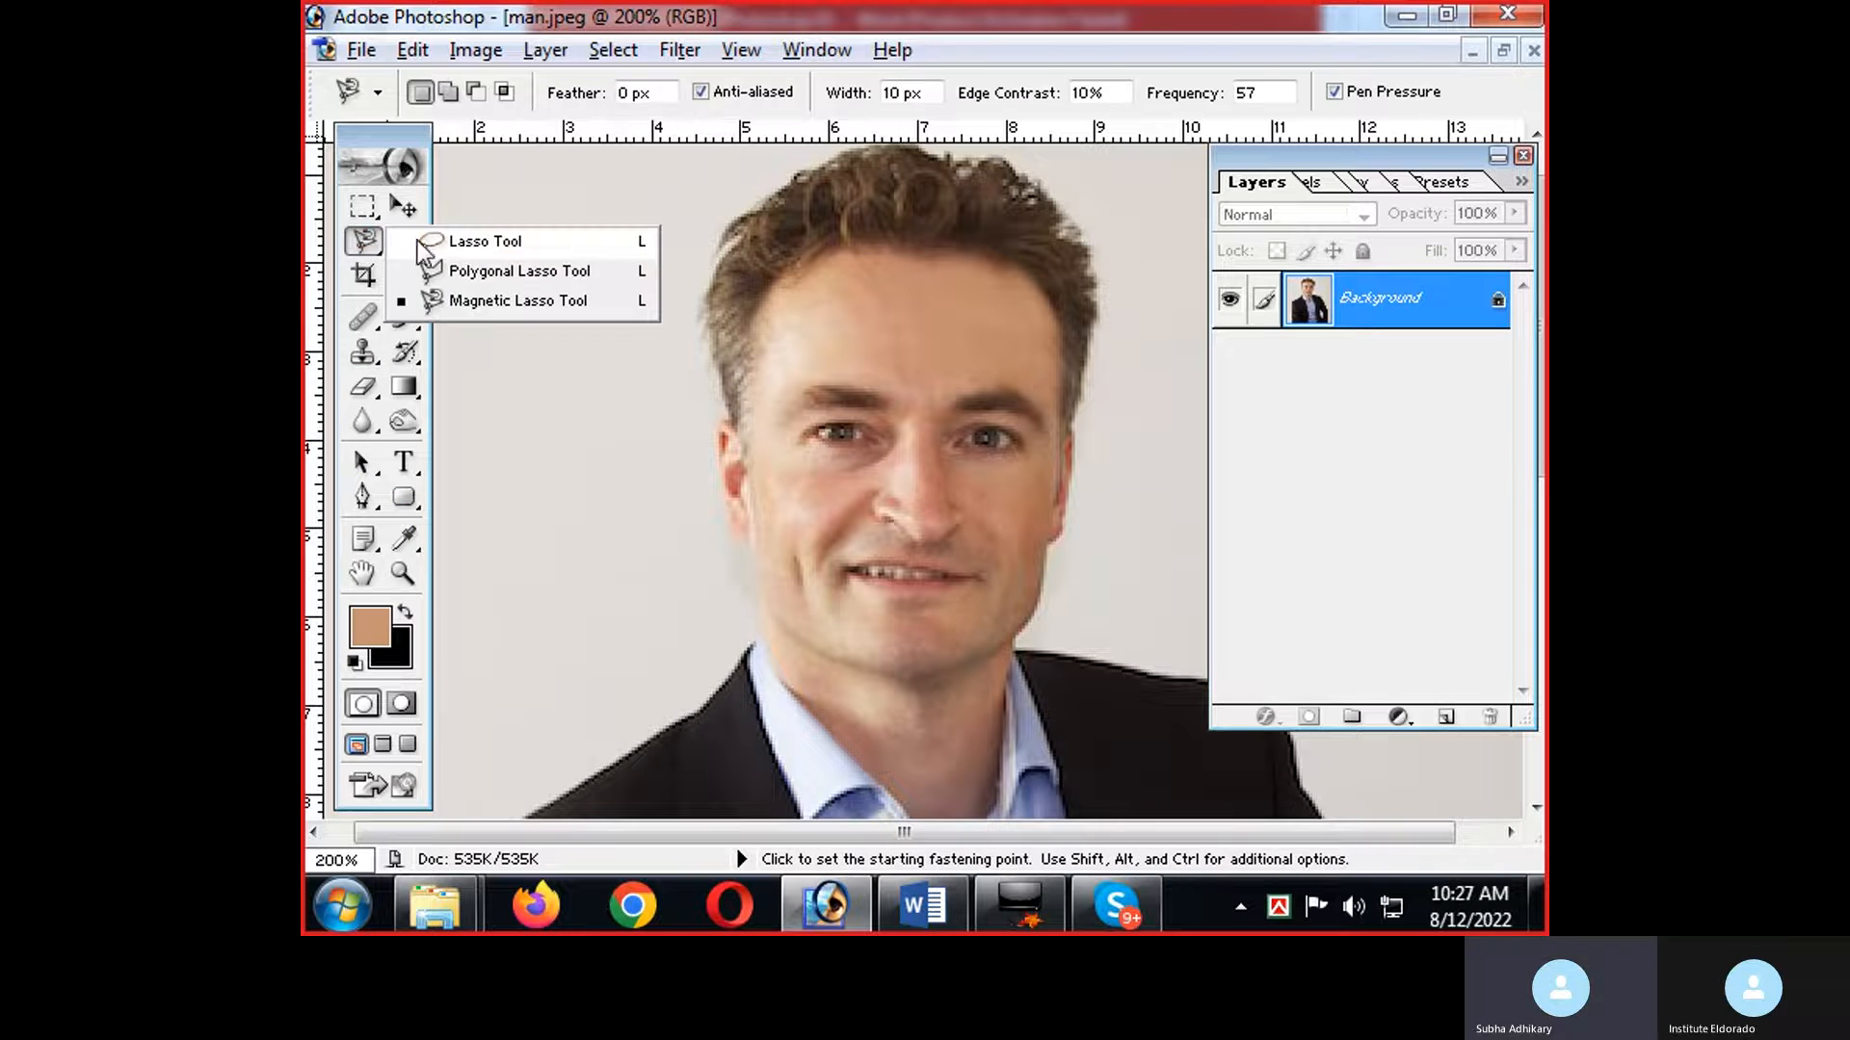
{"action": "left_click", "coordinate": [472, 272]}
{"action": "left_click", "coordinate": [478, 296]}
{"action": "left_click", "coordinate": [672, 322]}
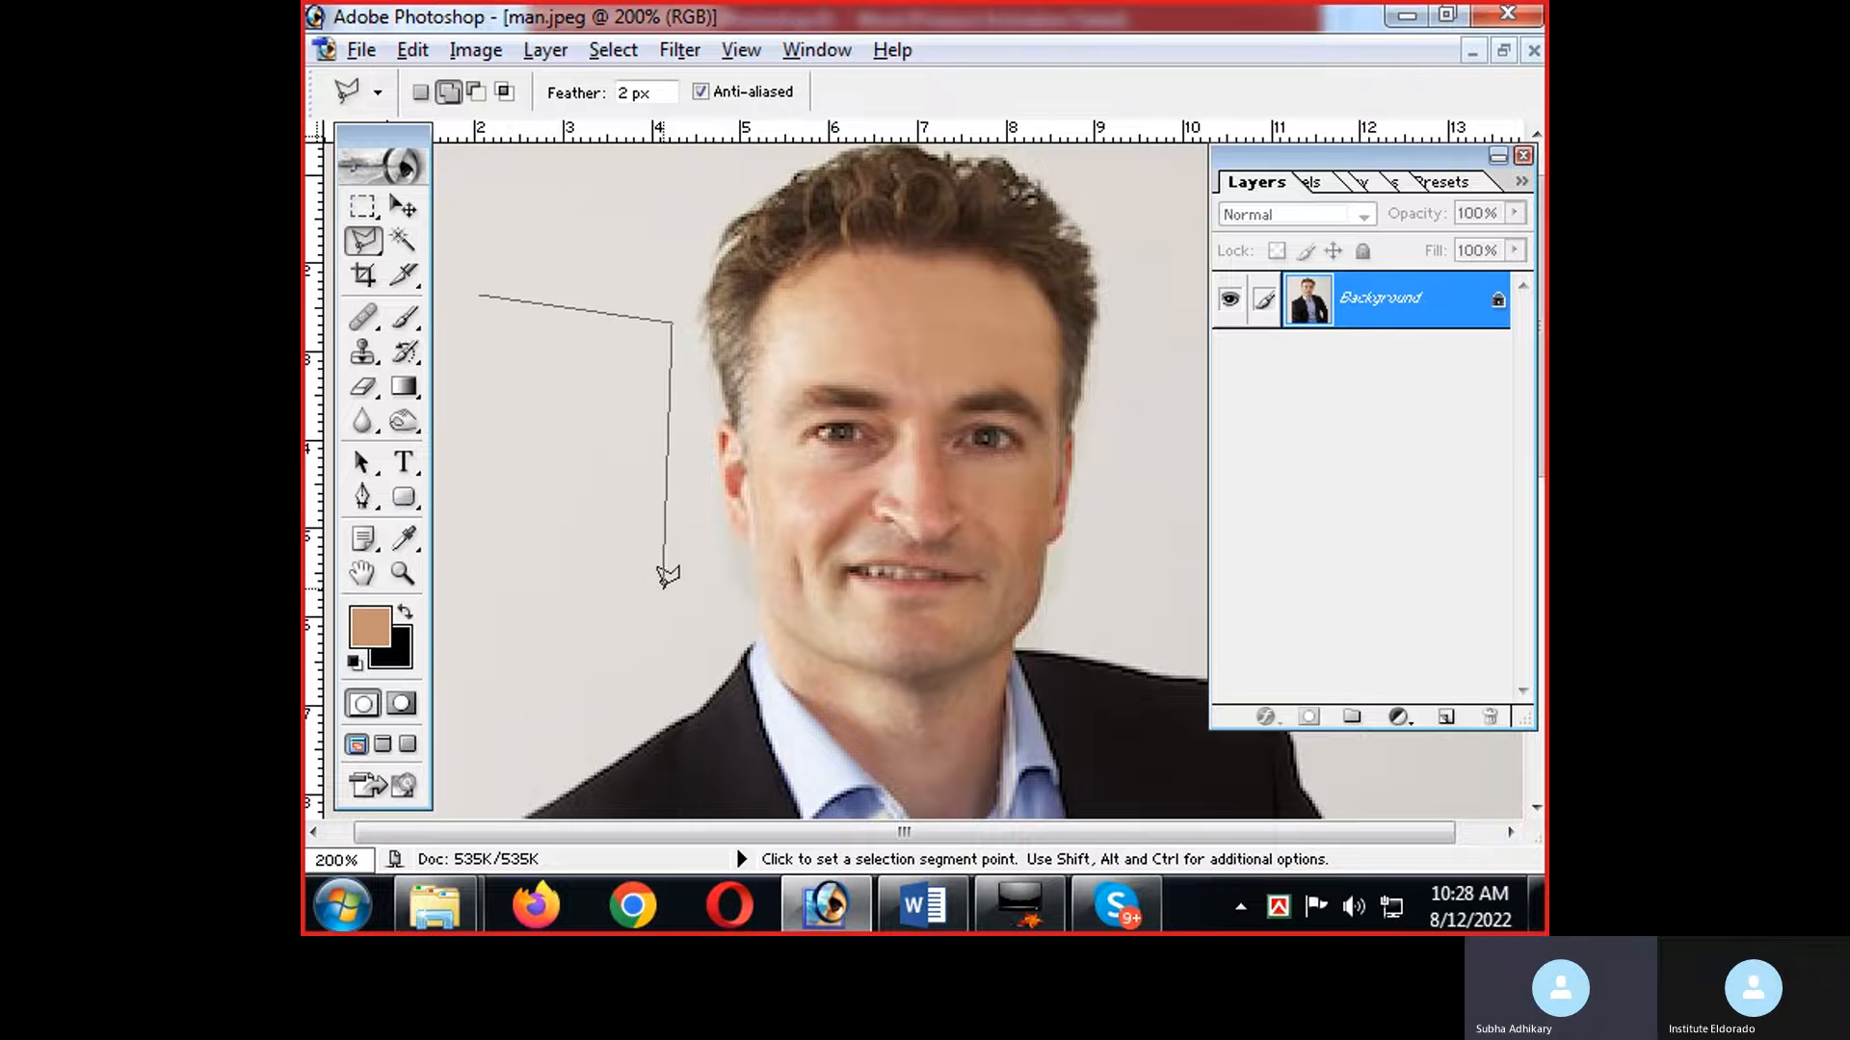
{"action": "left_click", "coordinate": [664, 588]}
{"action": "left_click", "coordinate": [466, 553]}
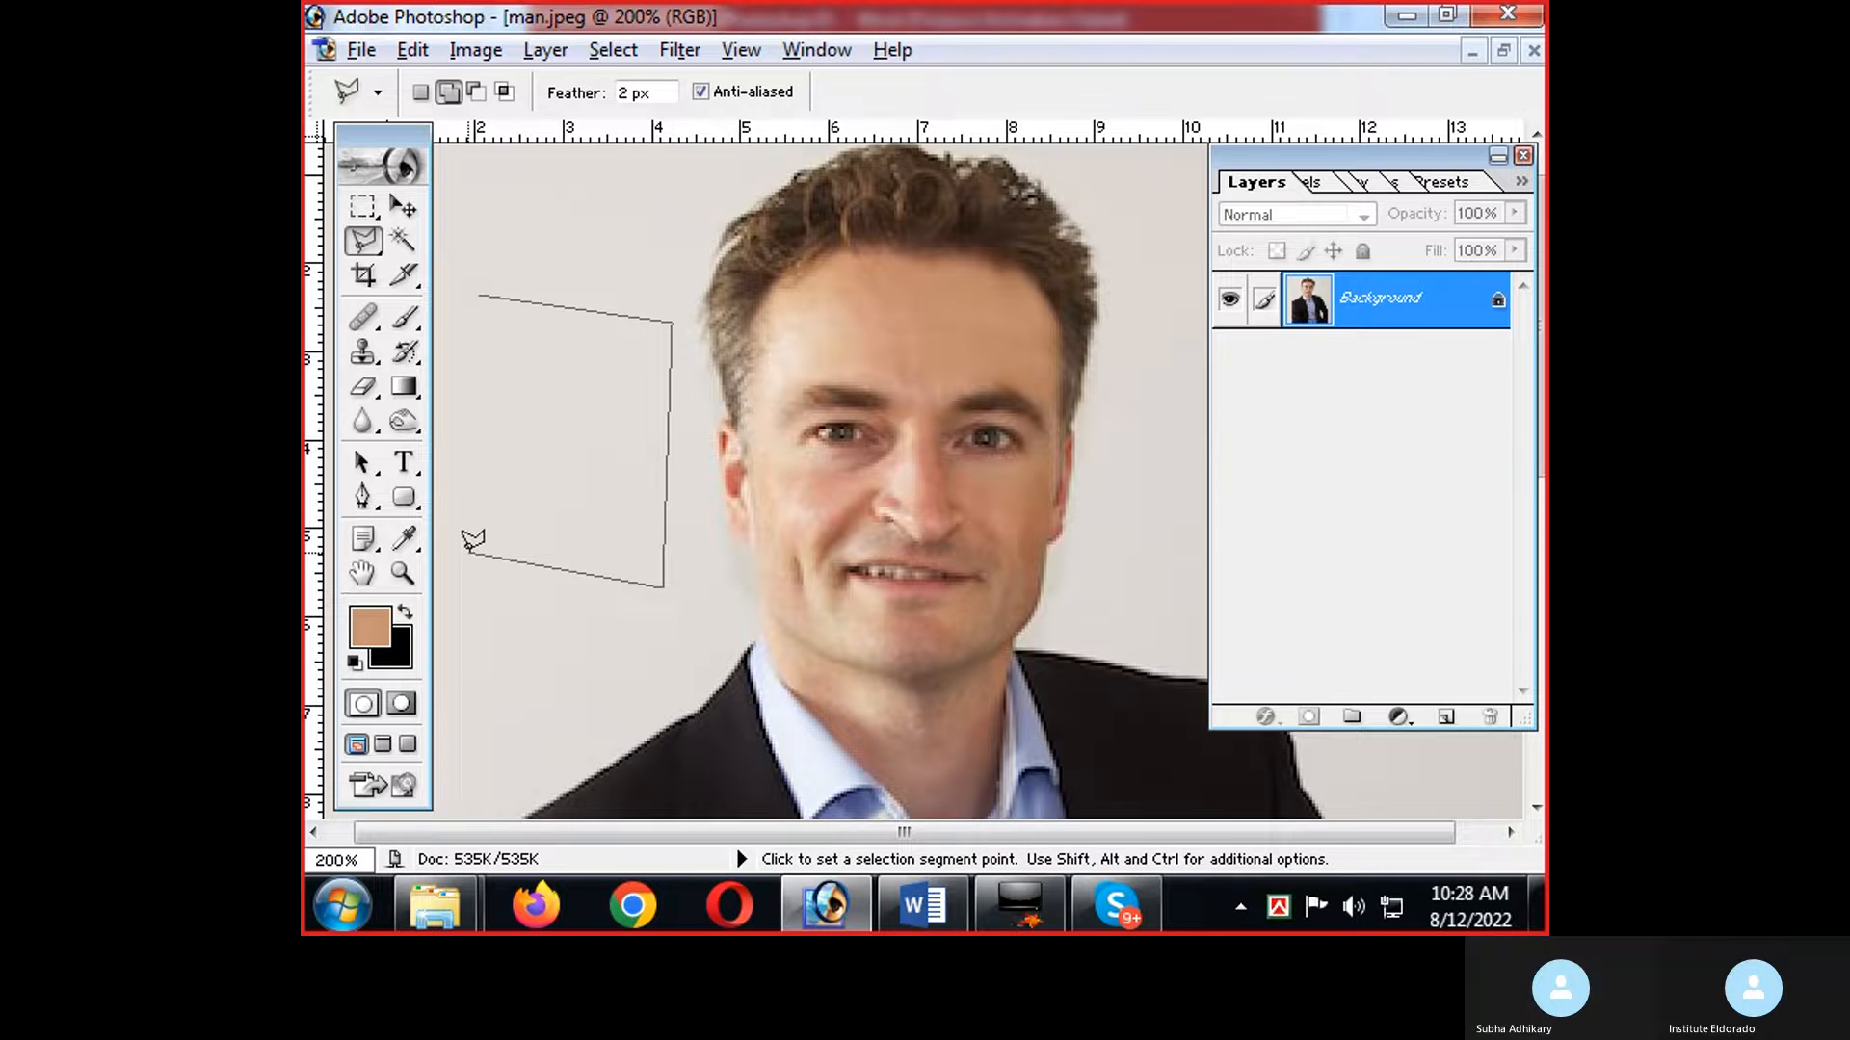
{"action": "left_click", "coordinate": [479, 296]}
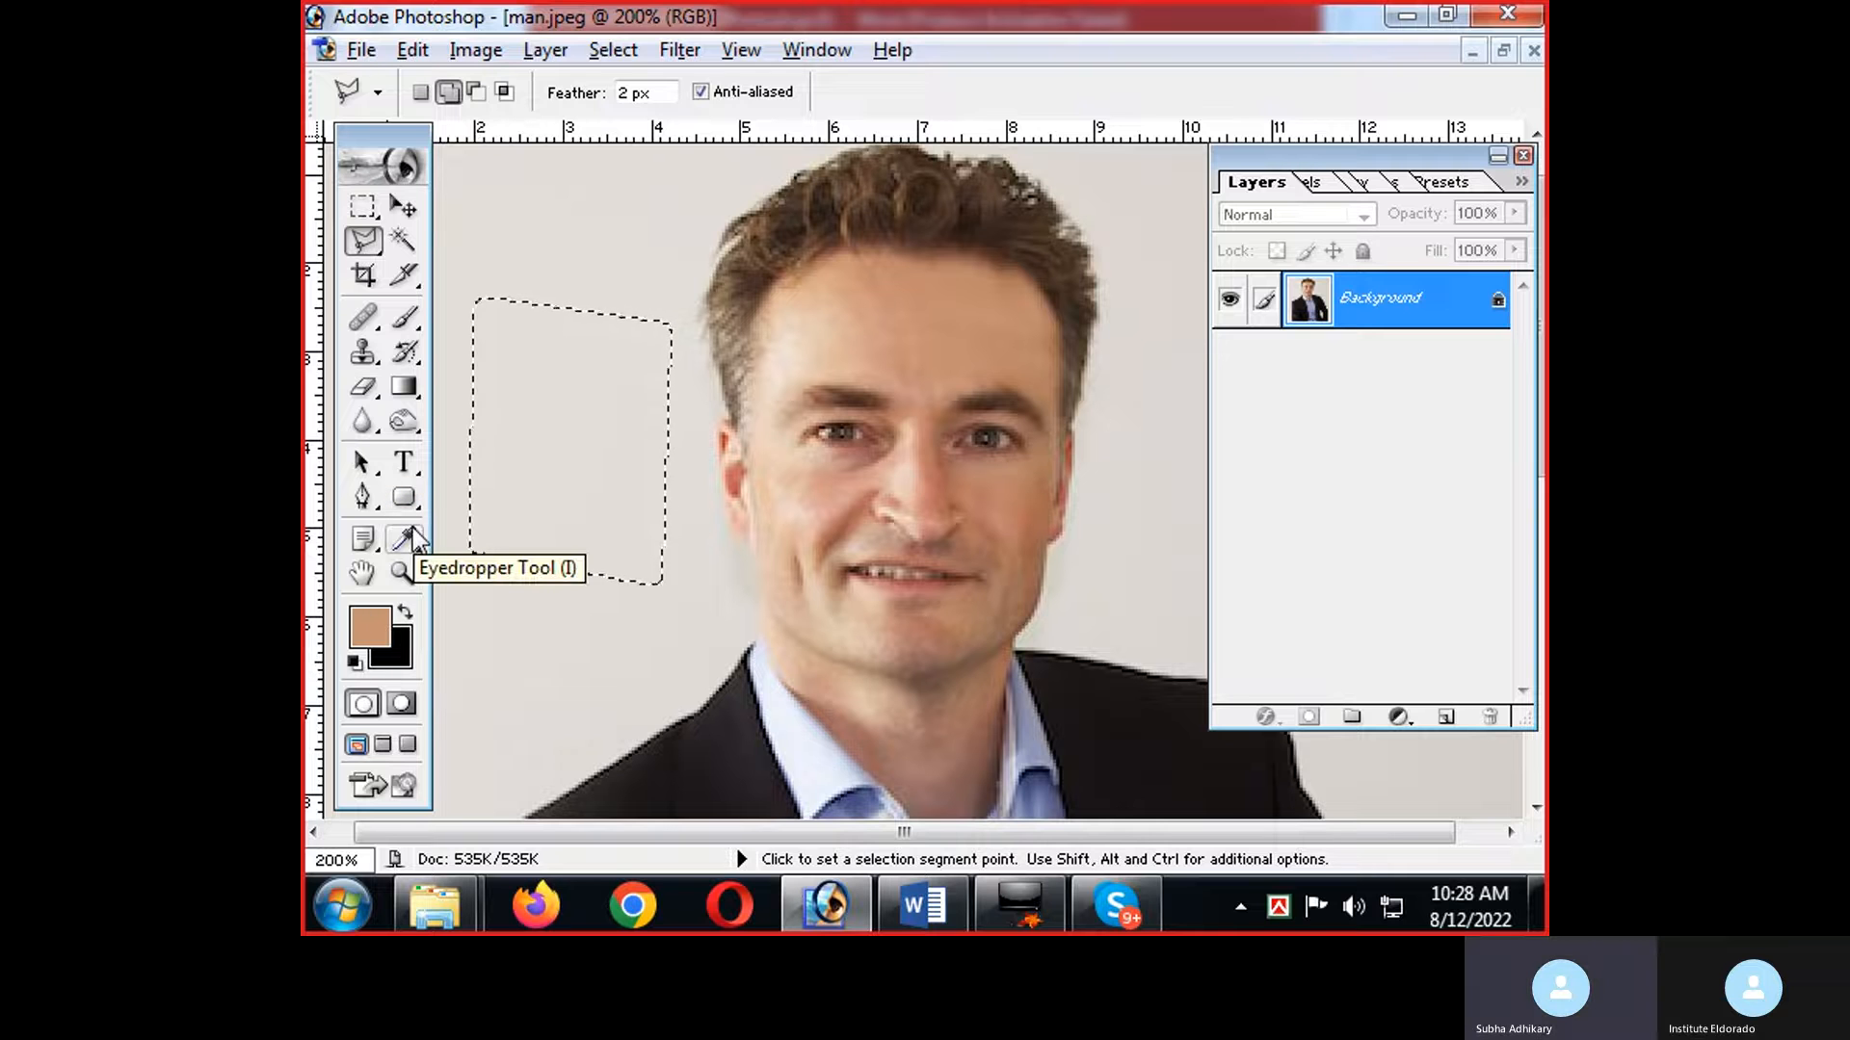
Check the Paint Bucket Tool note in Word, and fill the four-sided selection with the skin-tone foreground colour in Photoshop.
{"action": "key", "text": "alt+Tab"}
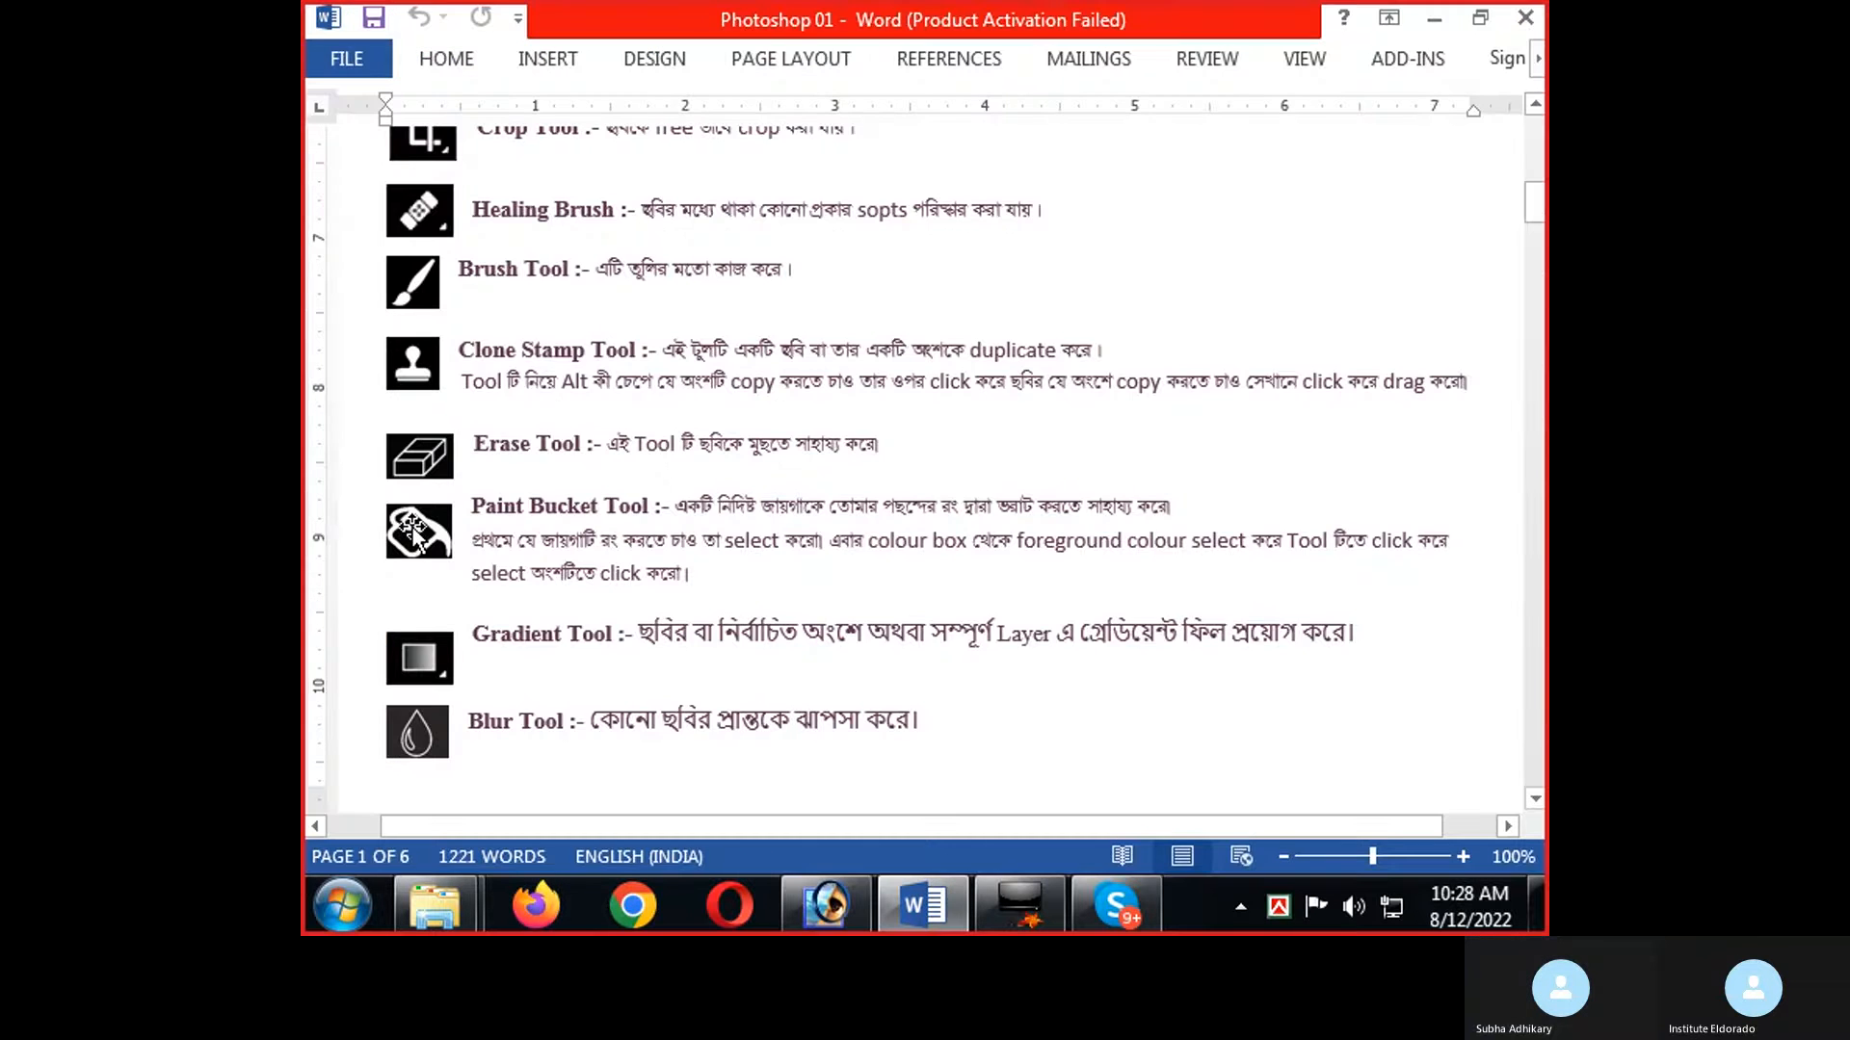
{"action": "key", "text": "alt+Tab"}
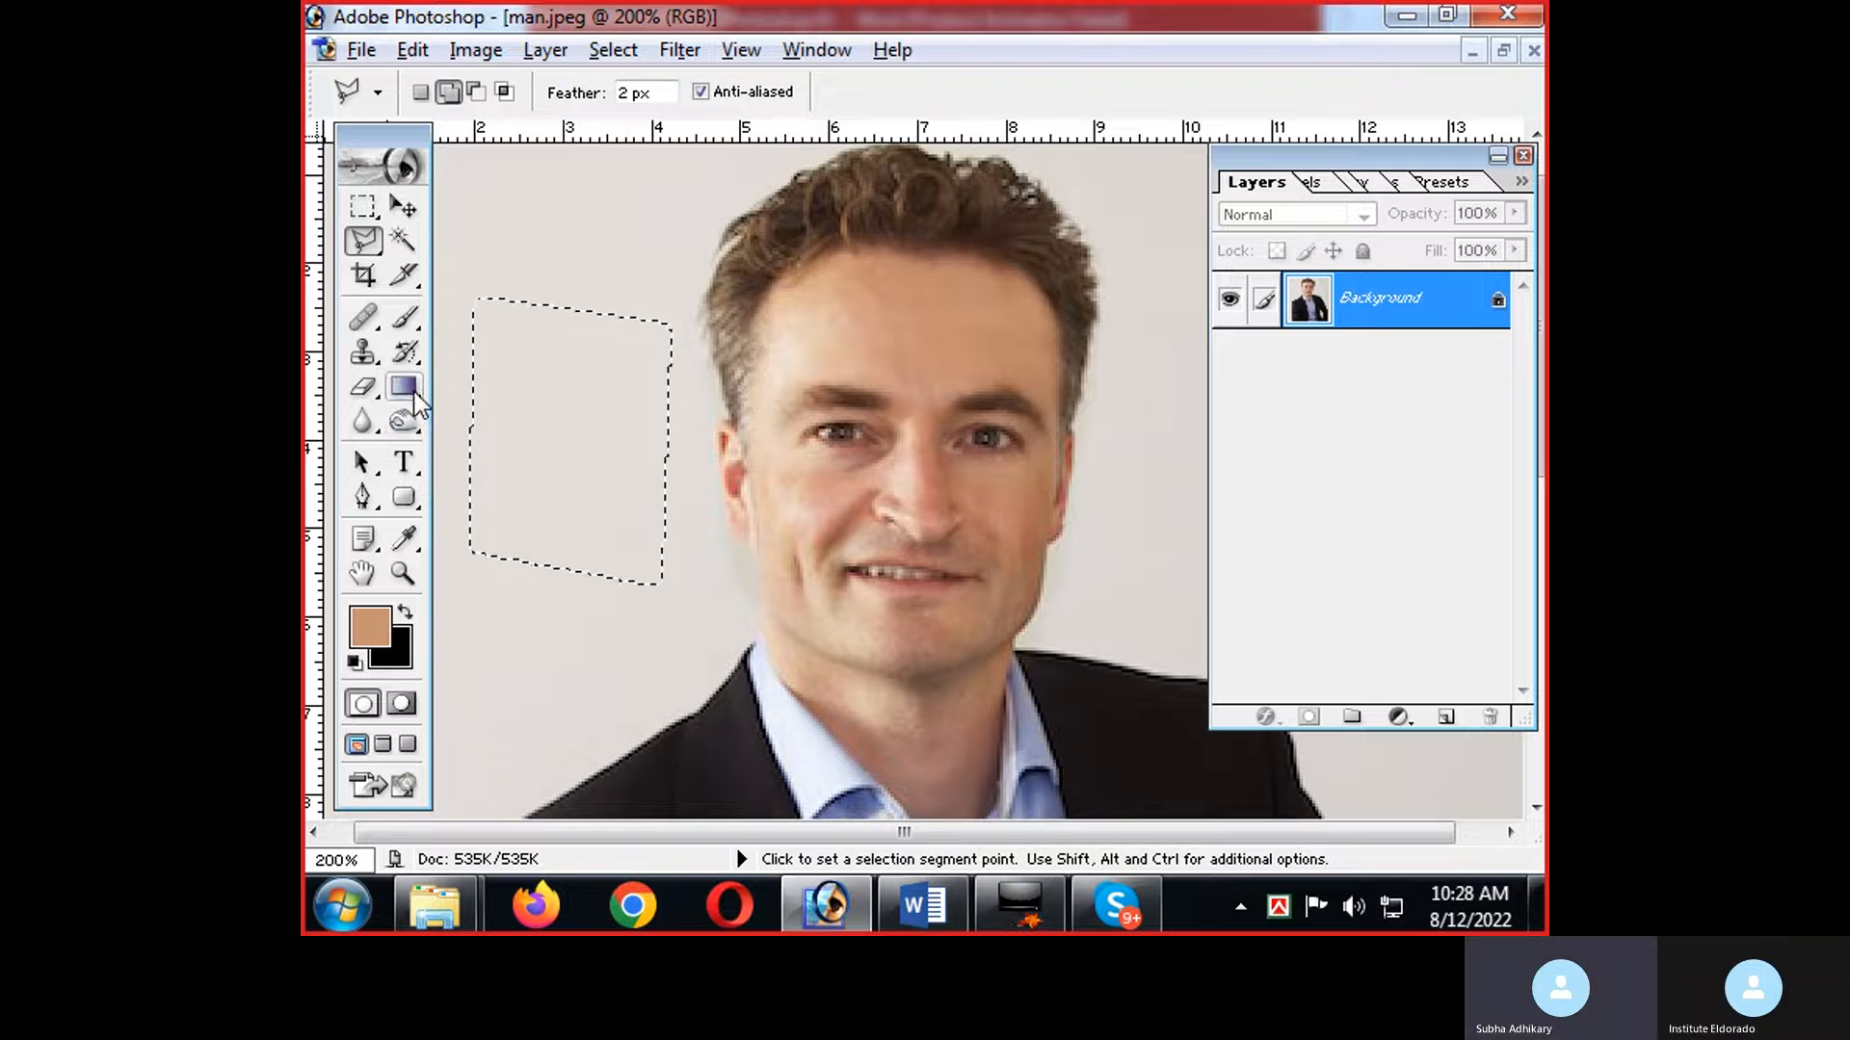
{"action": "left_click_drag", "start_coordinate": [403, 386], "coordinate": [477, 421]}
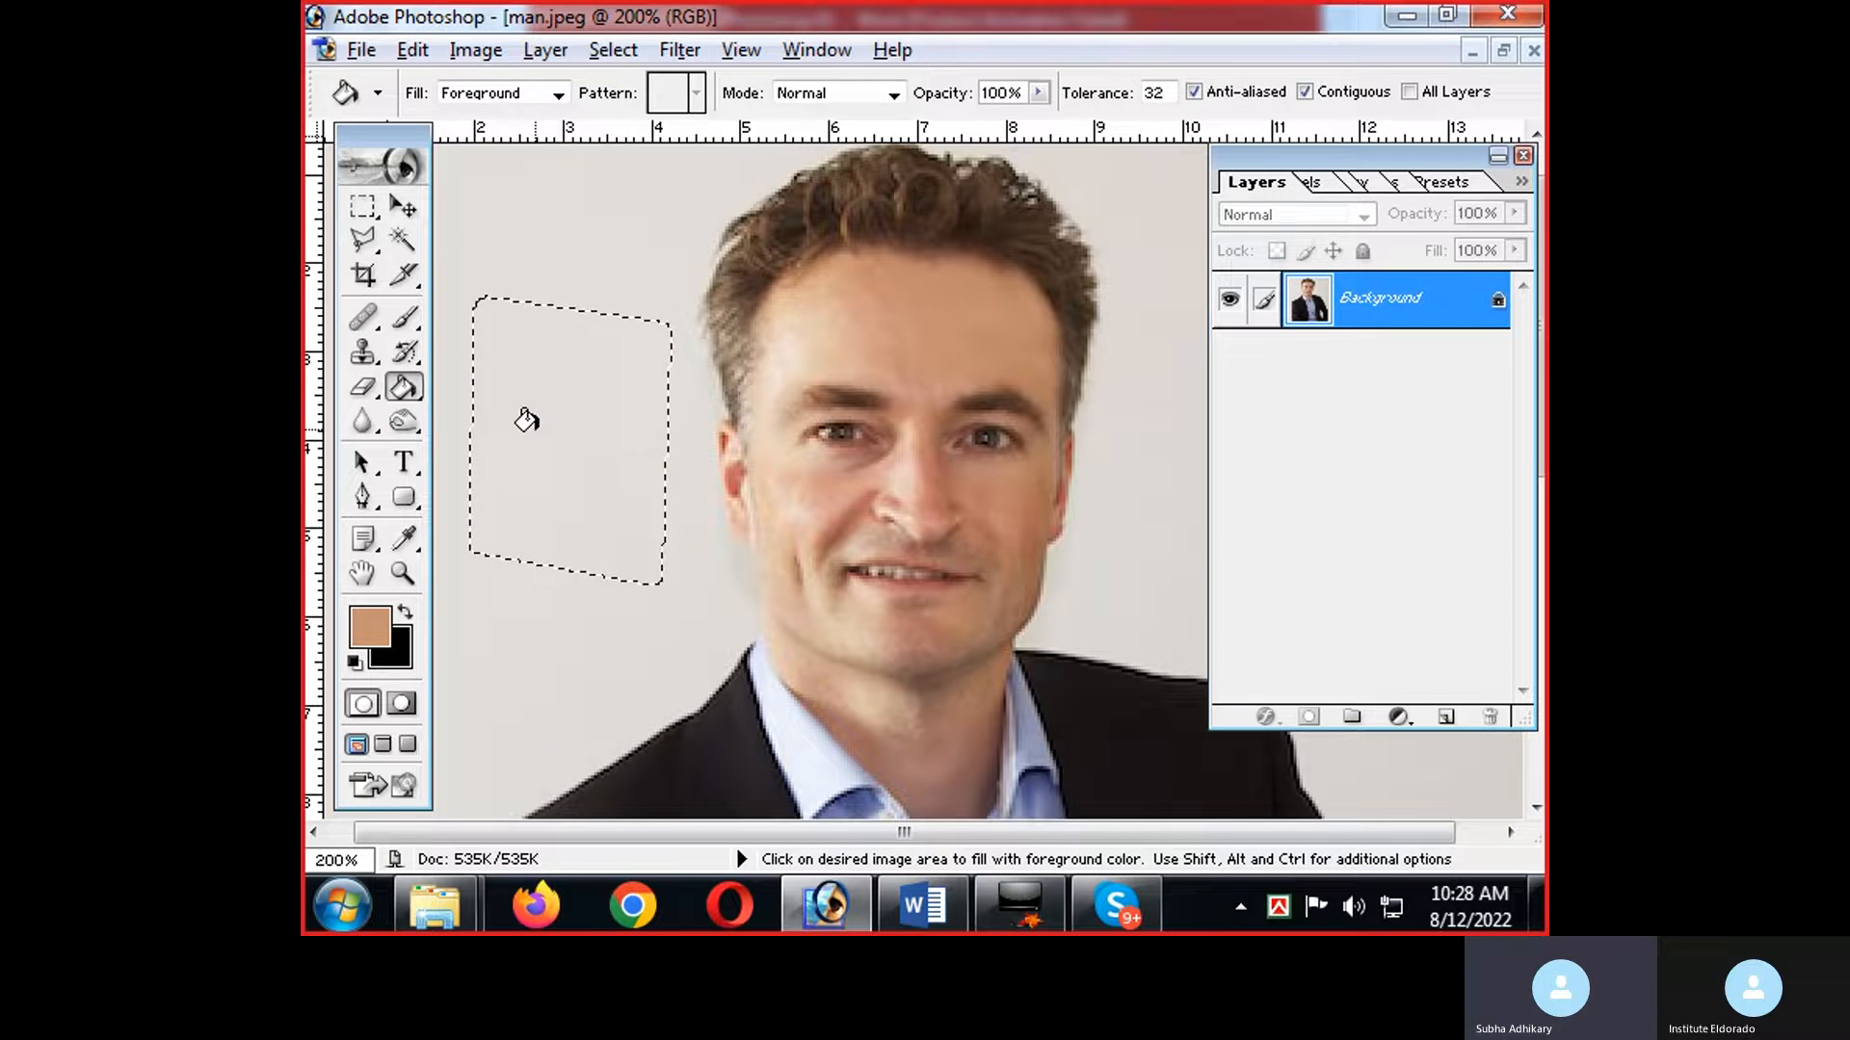
{"action": "left_click", "coordinate": [490, 432]}
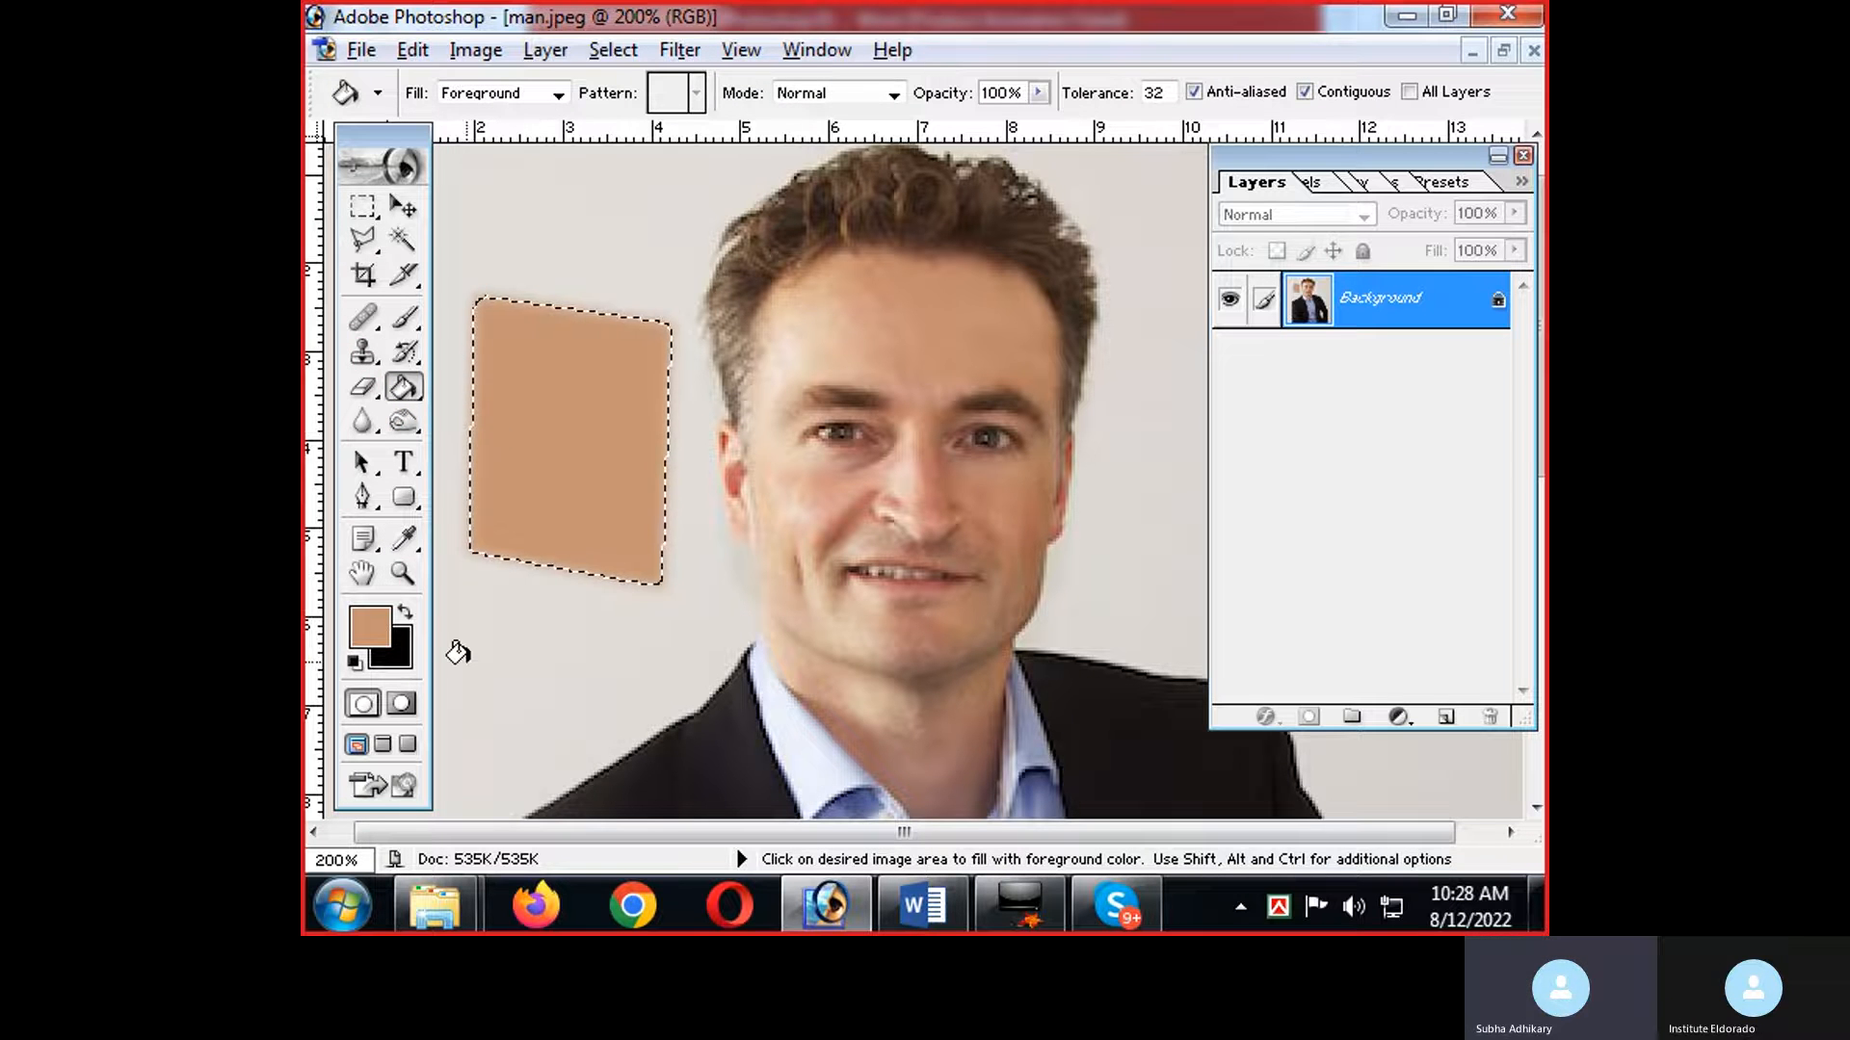
Recheck the tool notes in Word, and sample the light blue of the shirt collar with the Eyedropper in Photoshop.
{"action": "key", "text": "alt+Tab"}
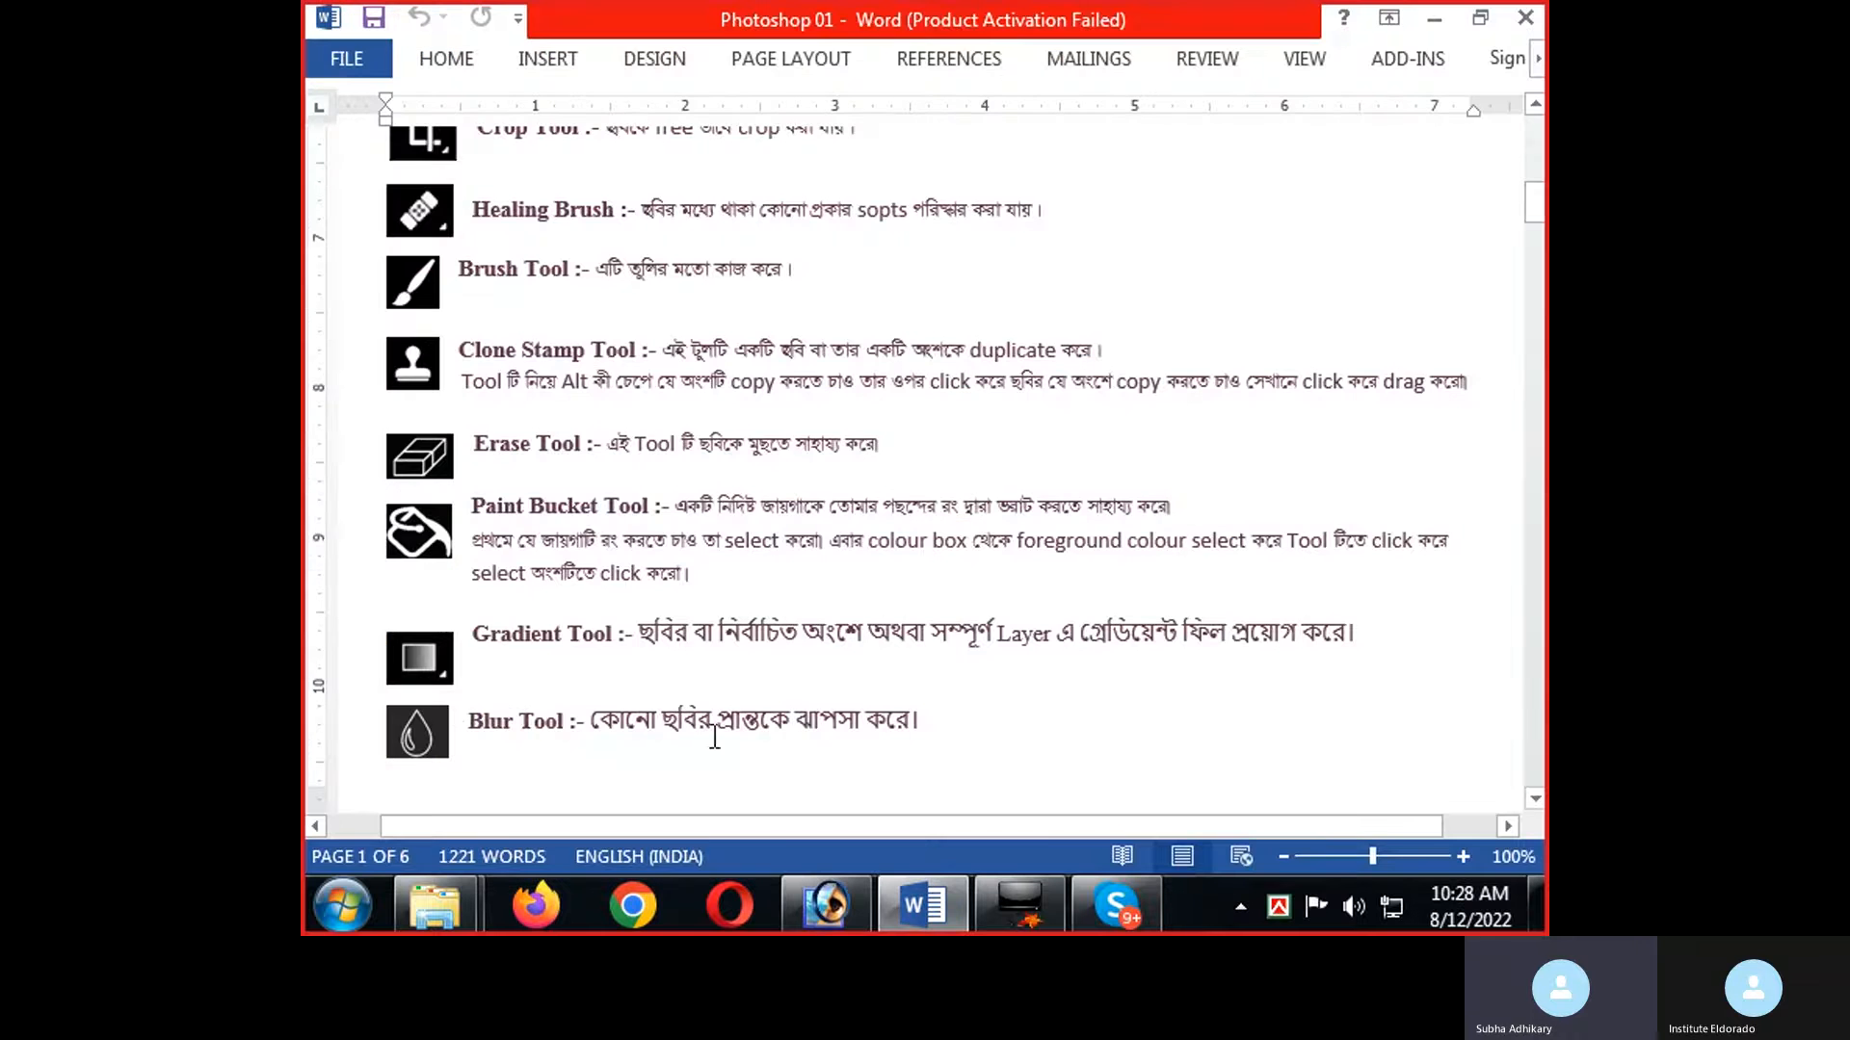
{"action": "key", "text": "alt+Tab"}
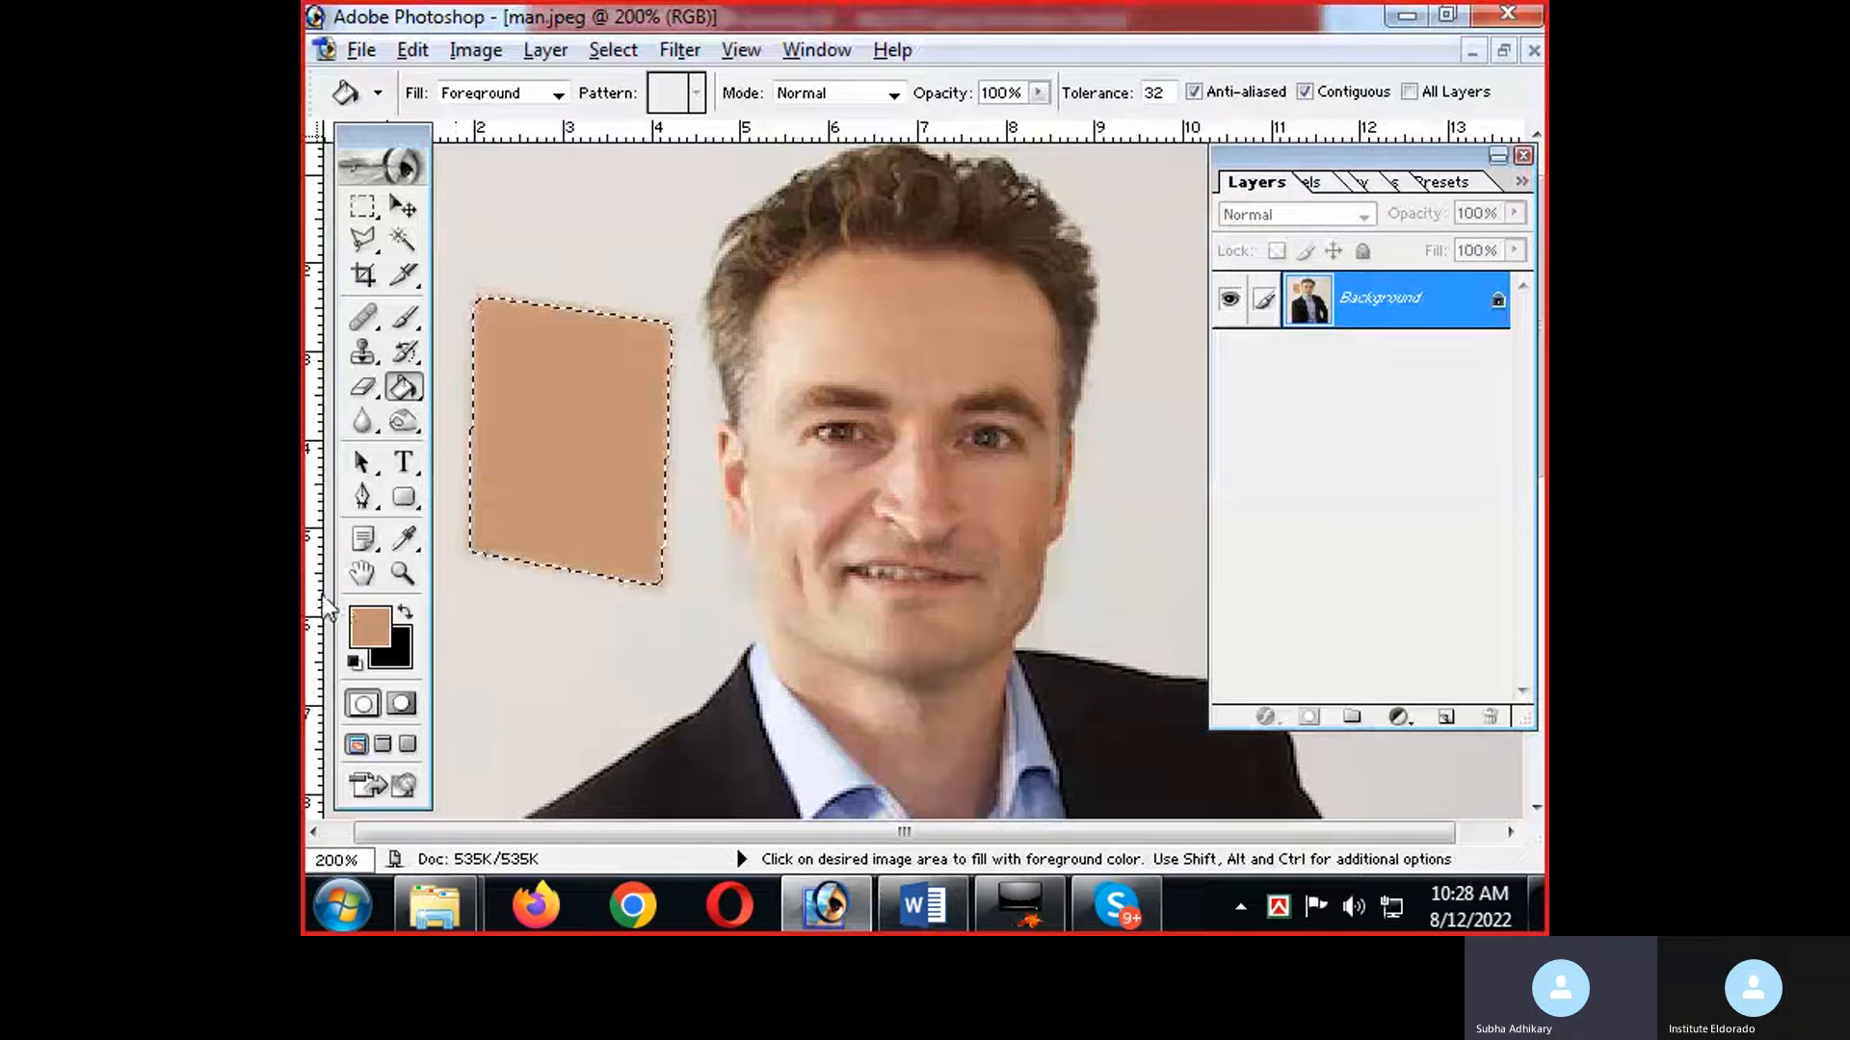
{"action": "left_click", "coordinate": [405, 540]}
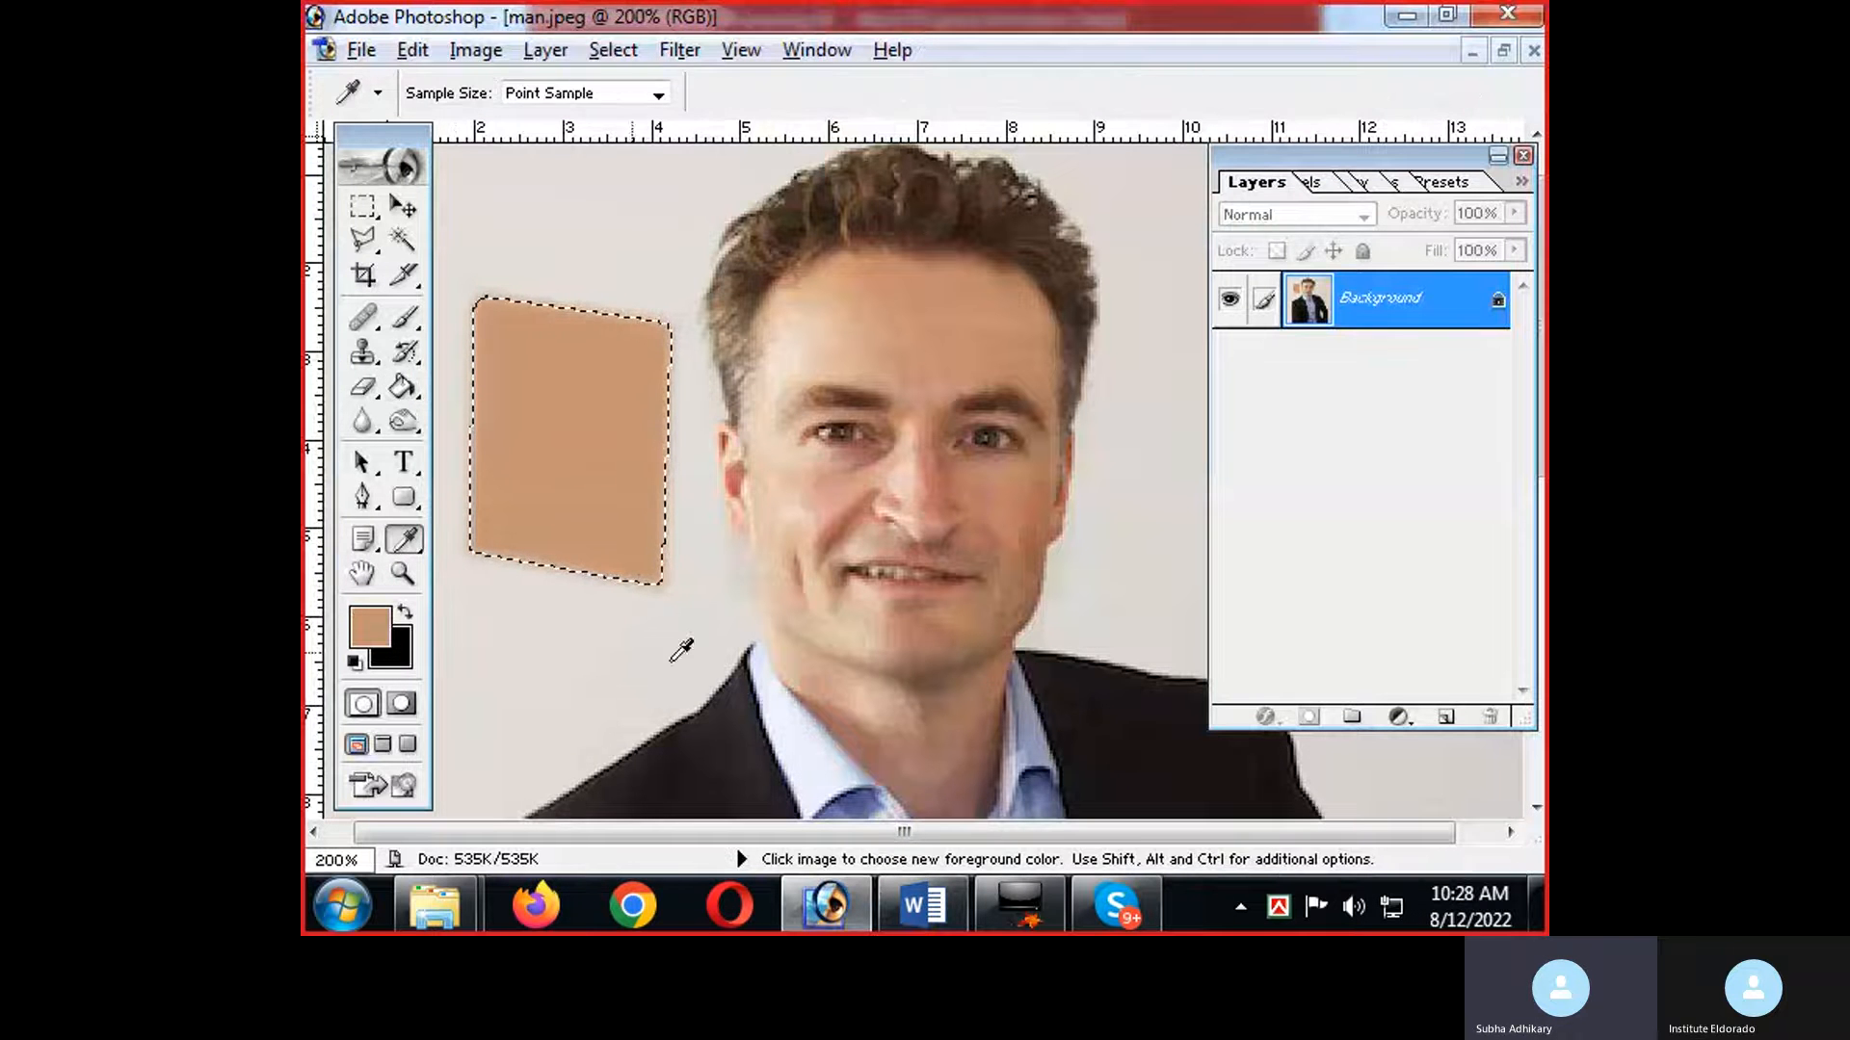
{"action": "left_click", "coordinate": [828, 750]}
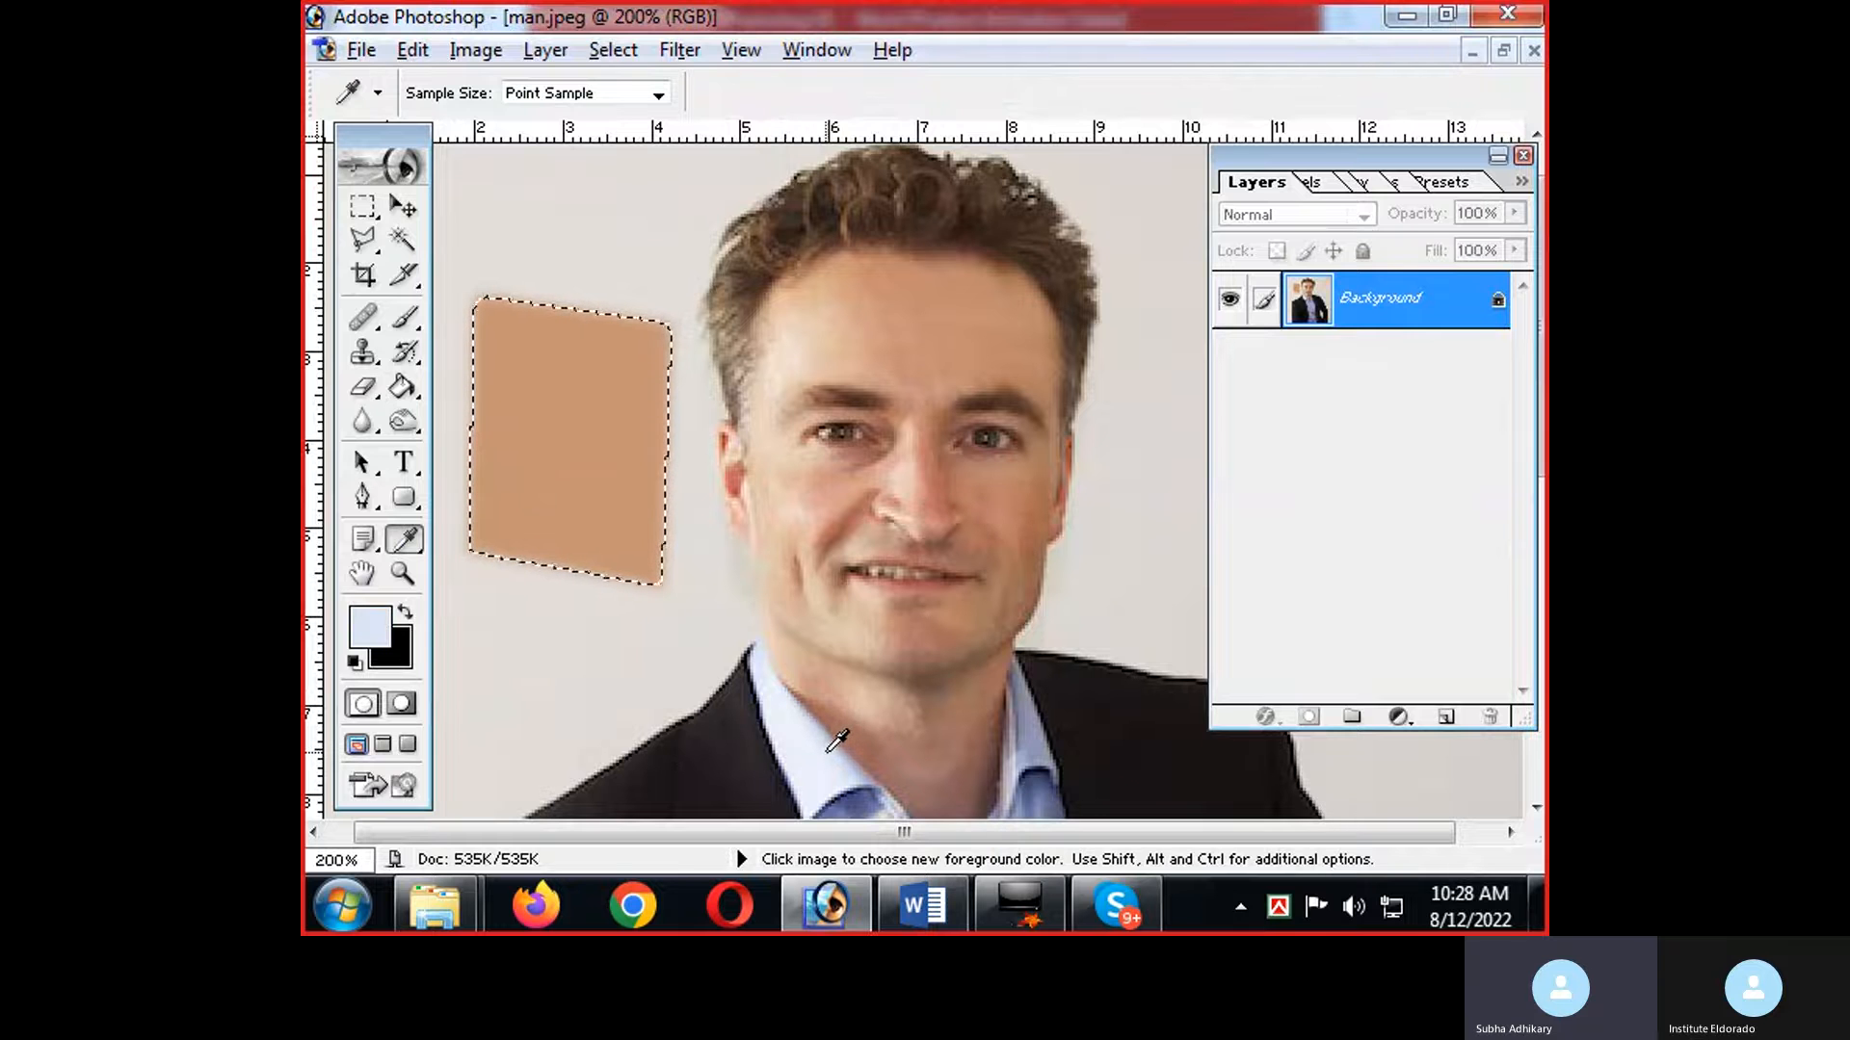
Refill the four-sided selection with the sampled light blue using the Paint Bucket, and deselect it.
{"action": "left_click", "coordinate": [405, 386]}
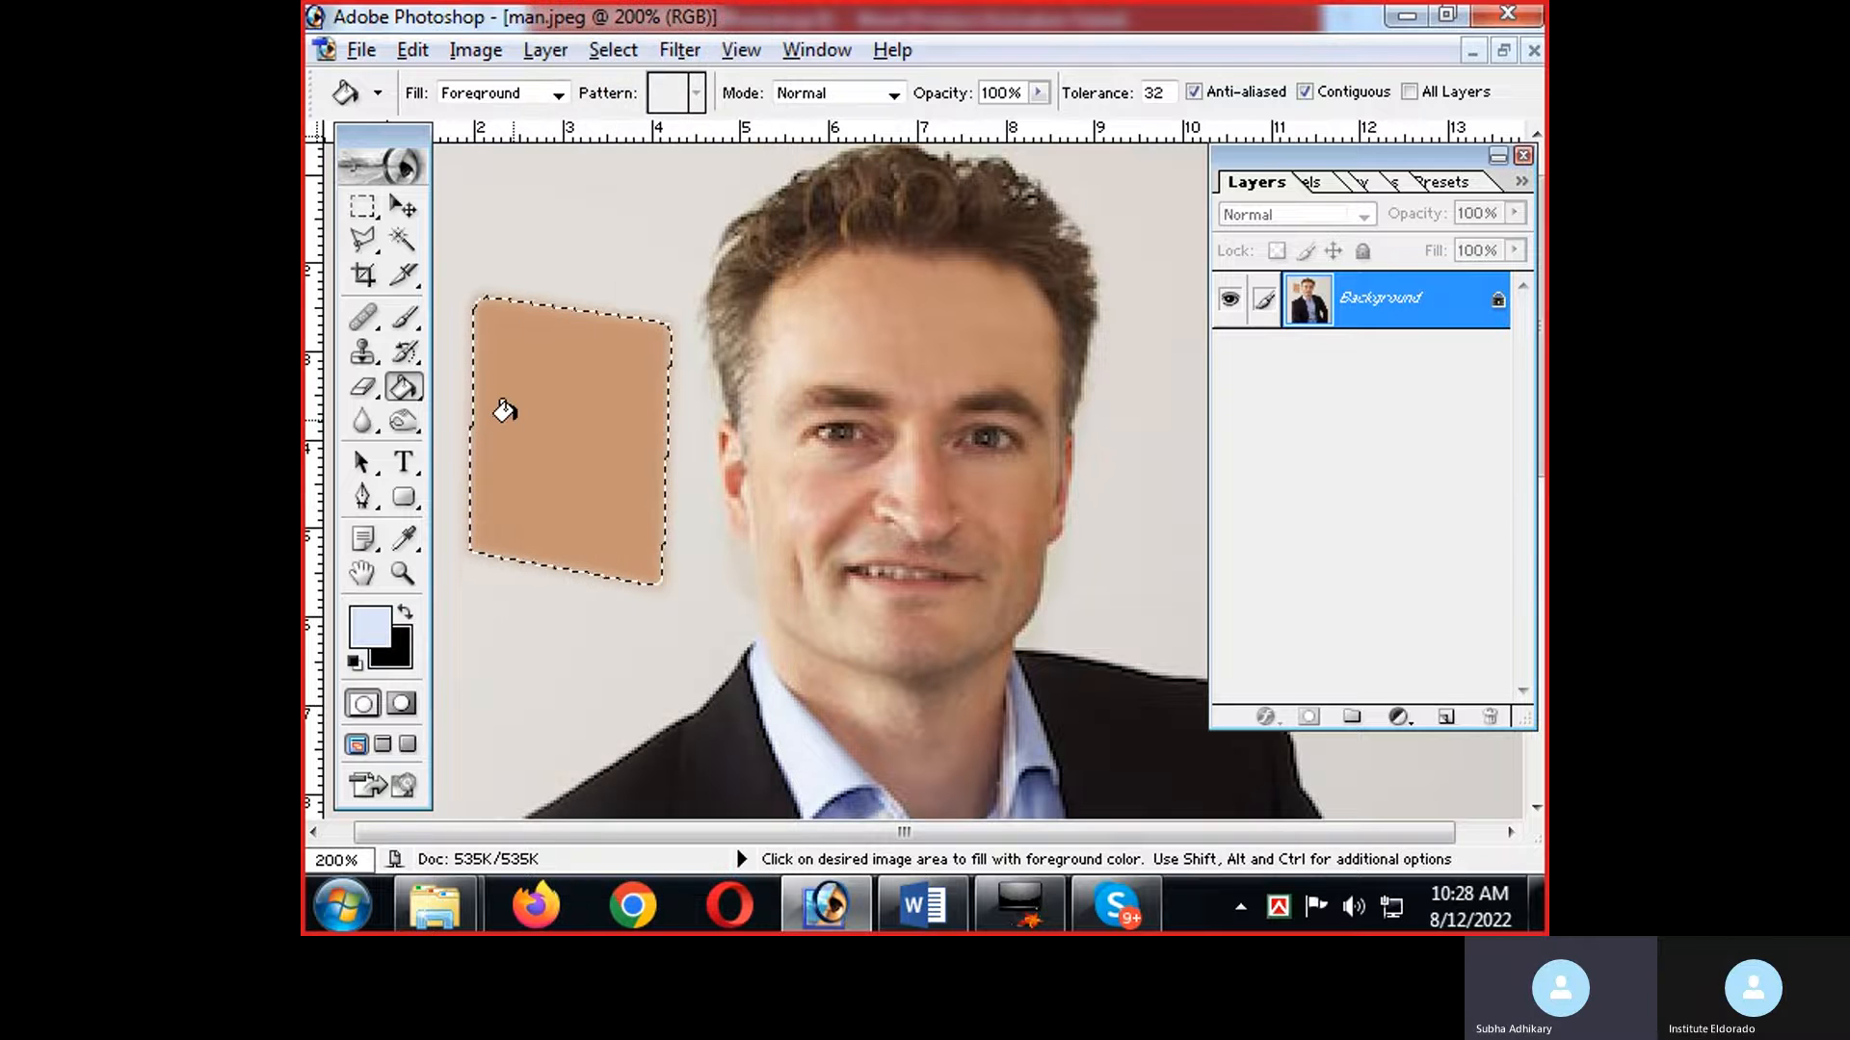
{"action": "left_click", "coordinate": [503, 410]}
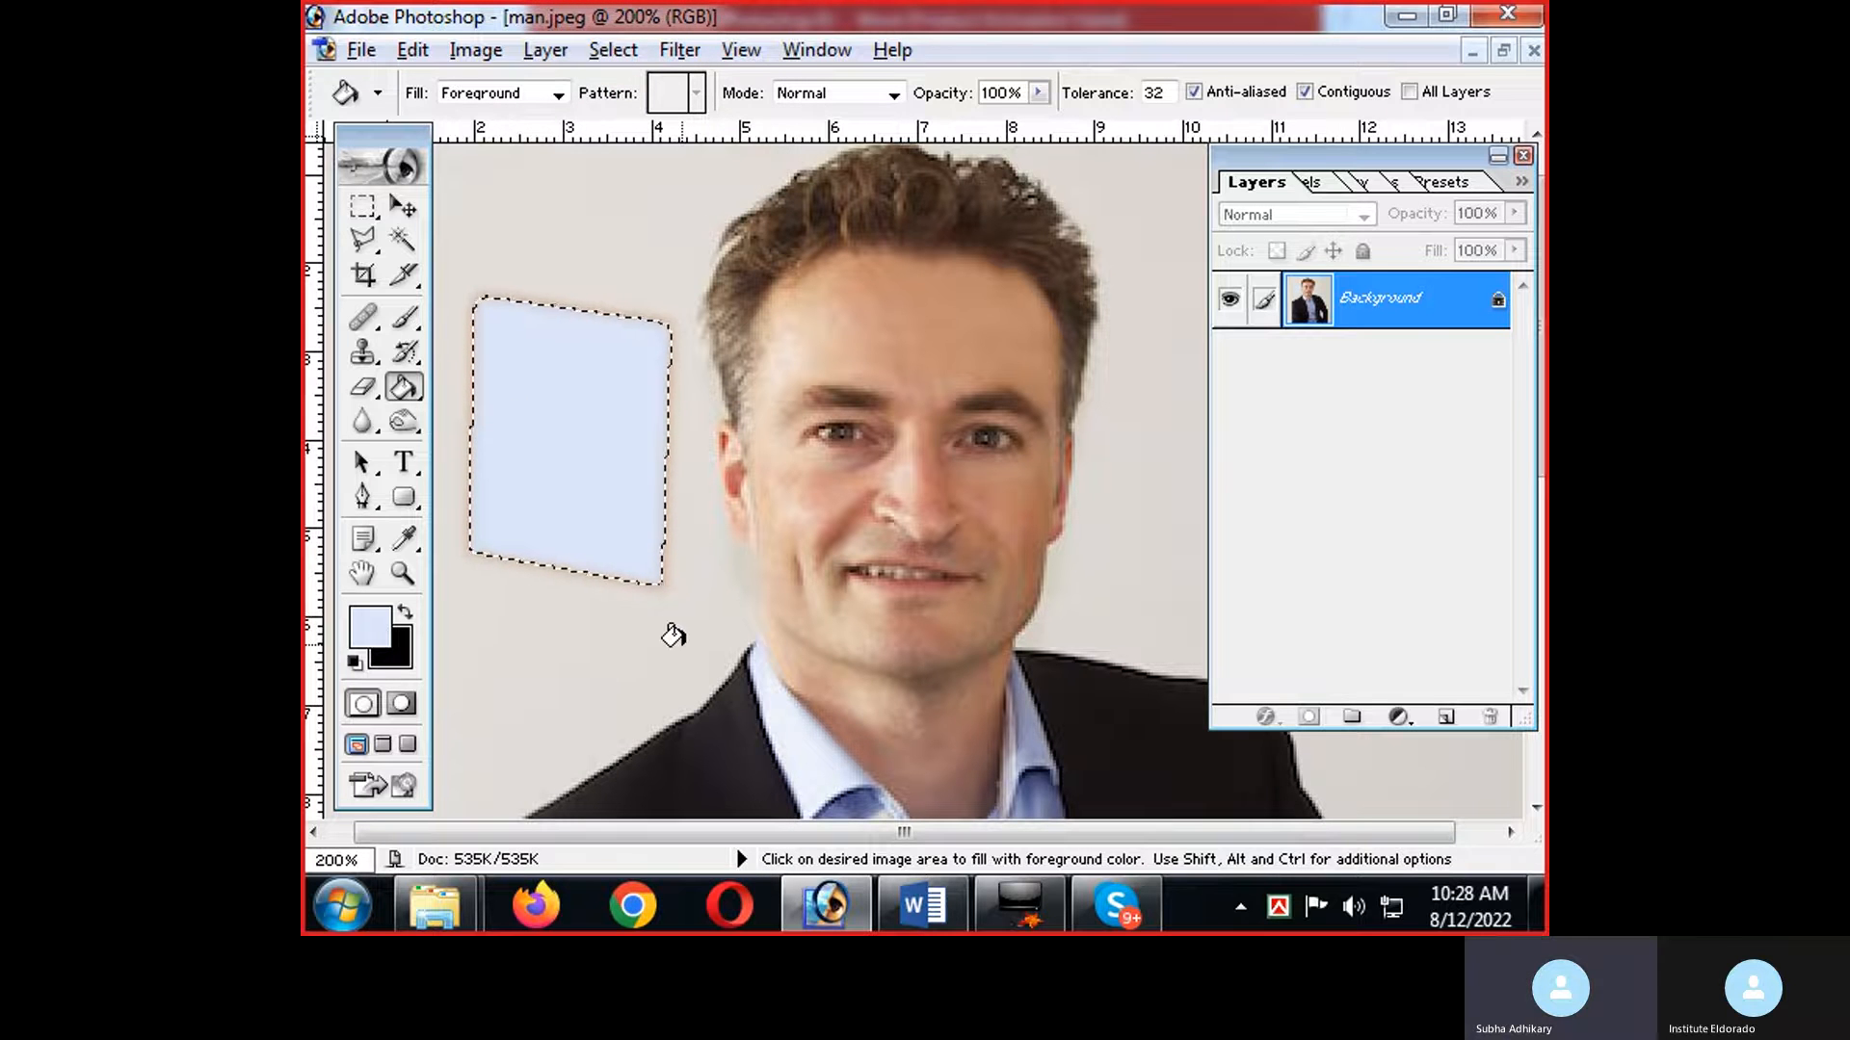
{"action": "key", "text": "ctrl+d"}
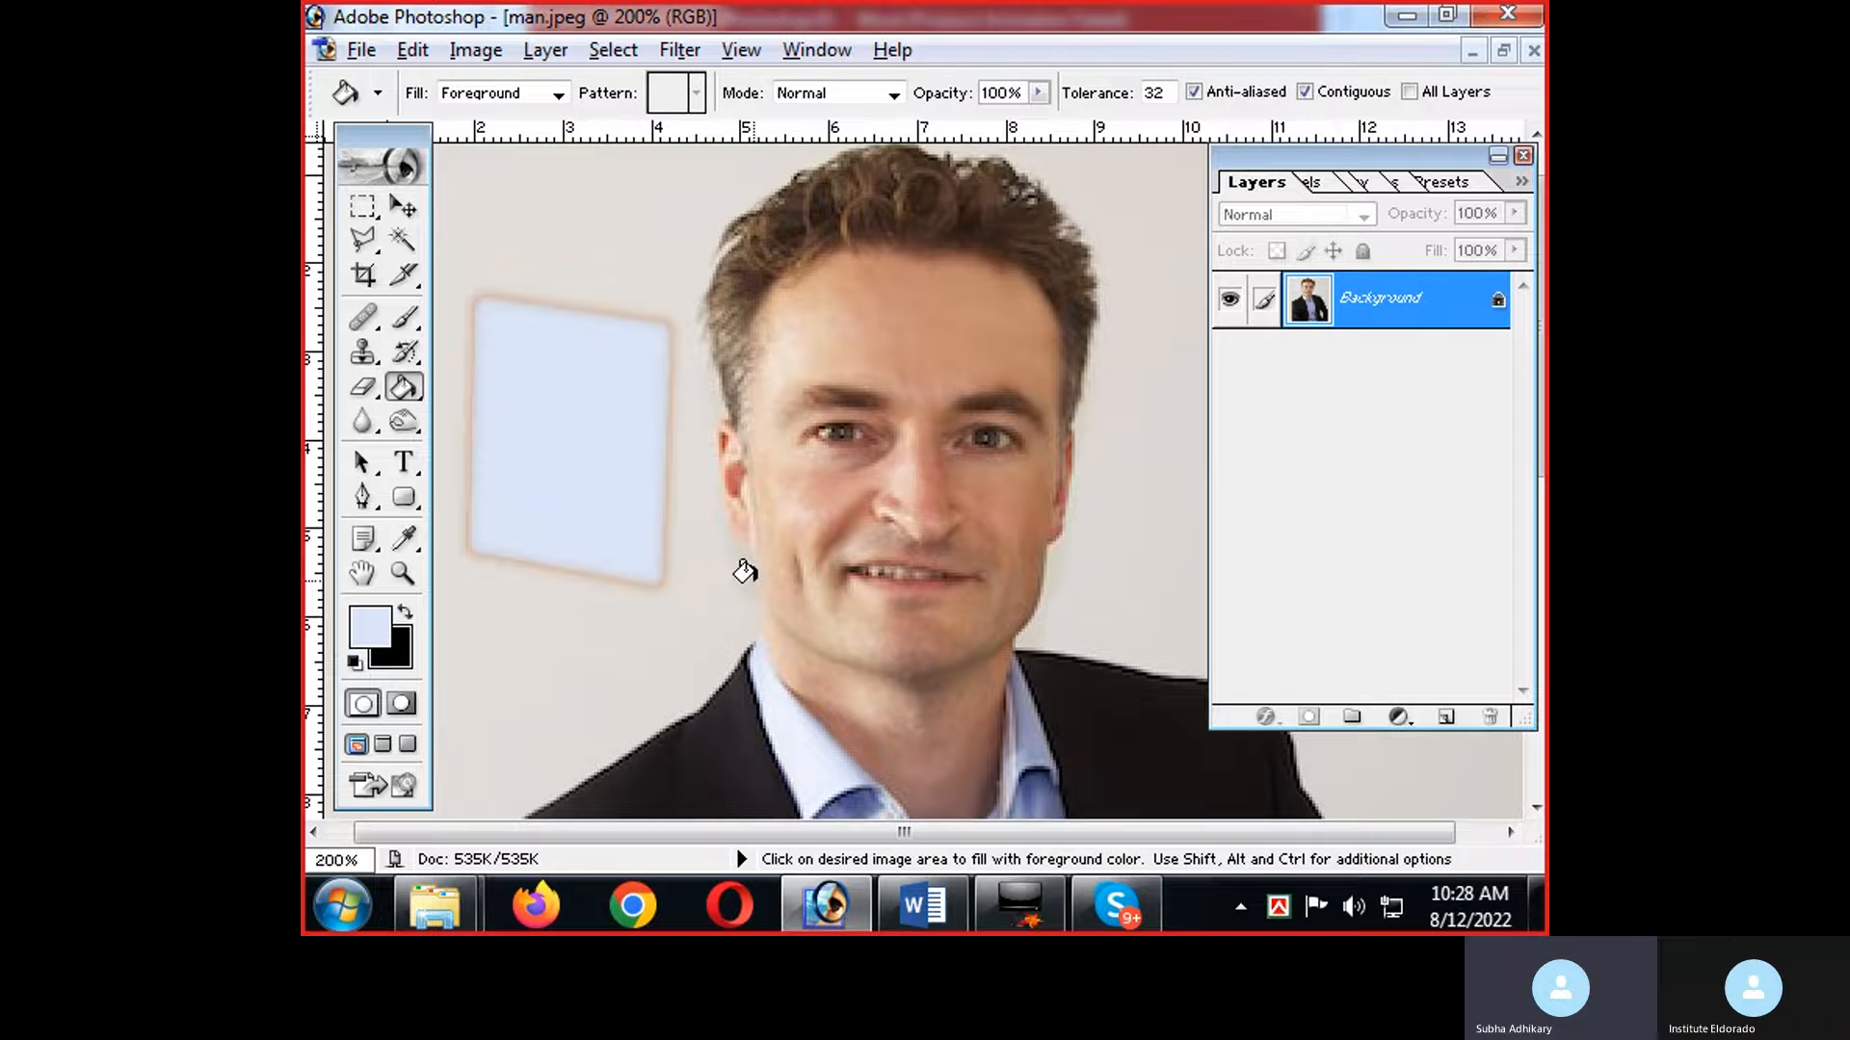
Look at the Gradient and Paint Bucket tool choices, and undo the deselection, both fills and the polygonal selection.
{"action": "left_click", "coordinate": [420, 401]}
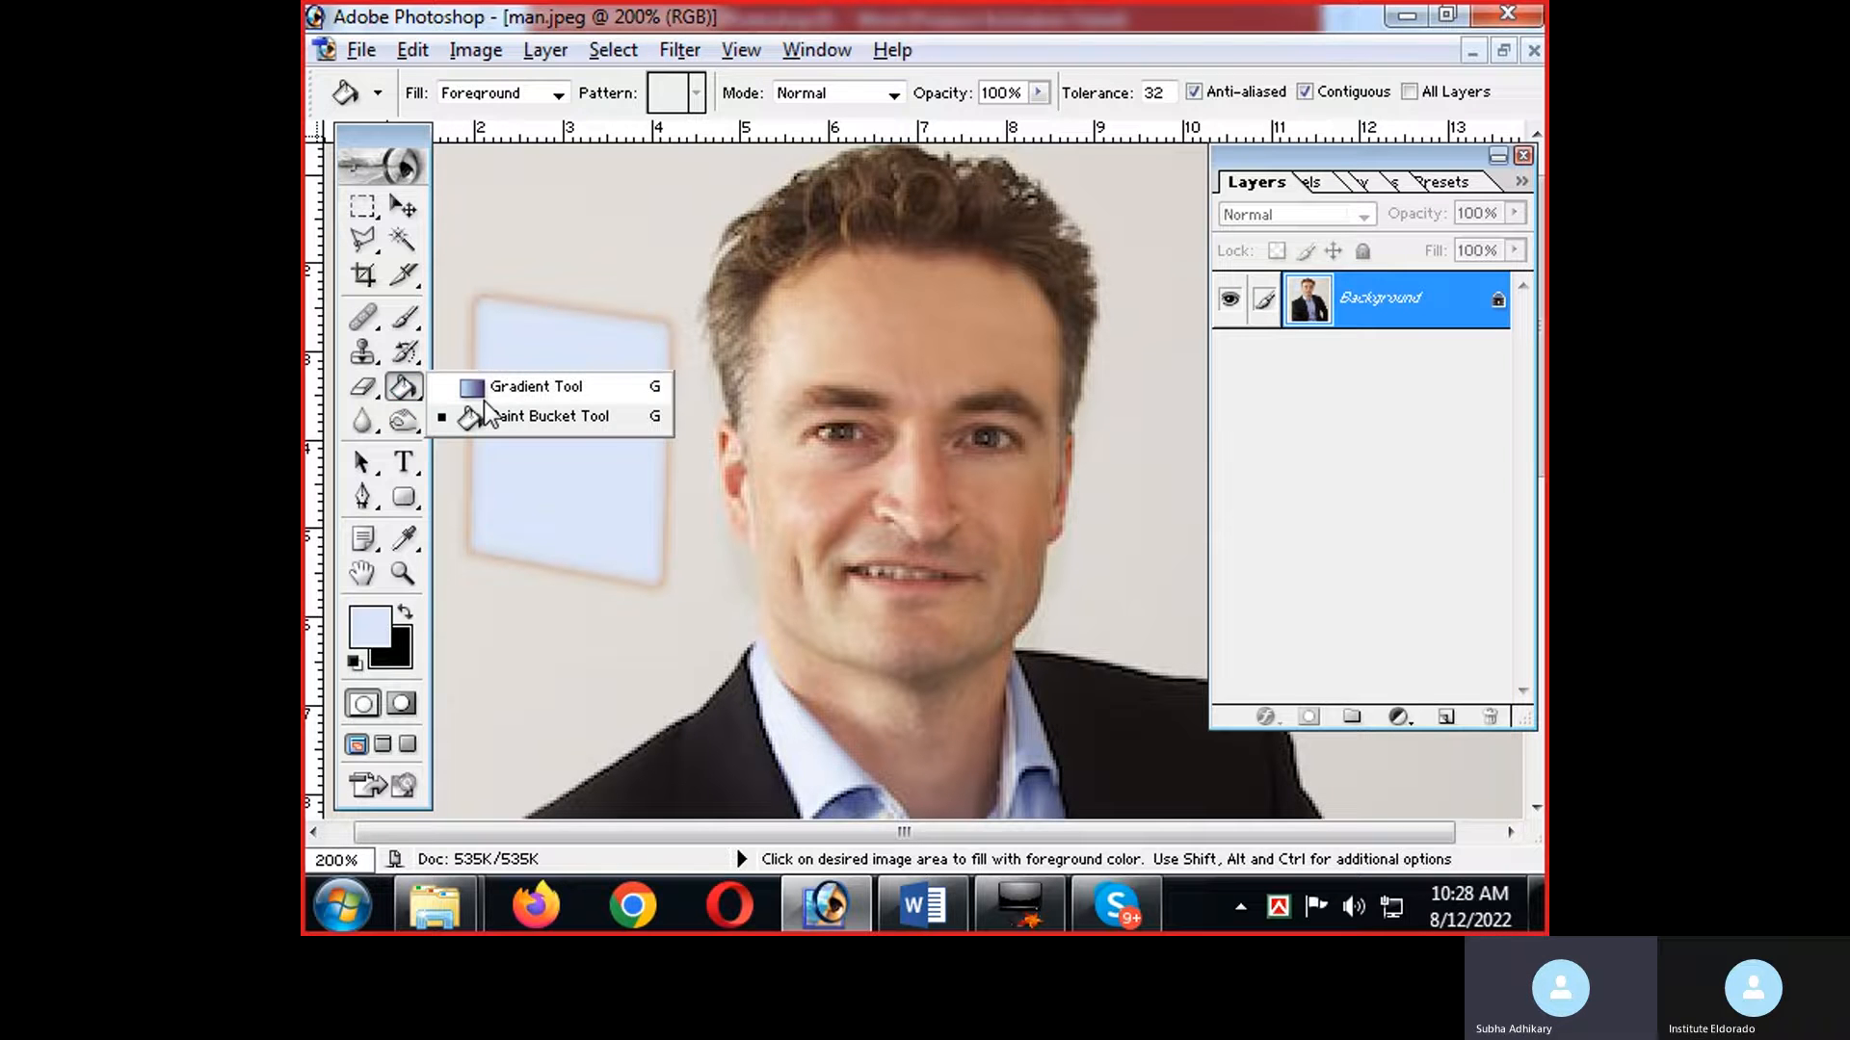
{"action": "left_click", "coordinate": [395, 390]}
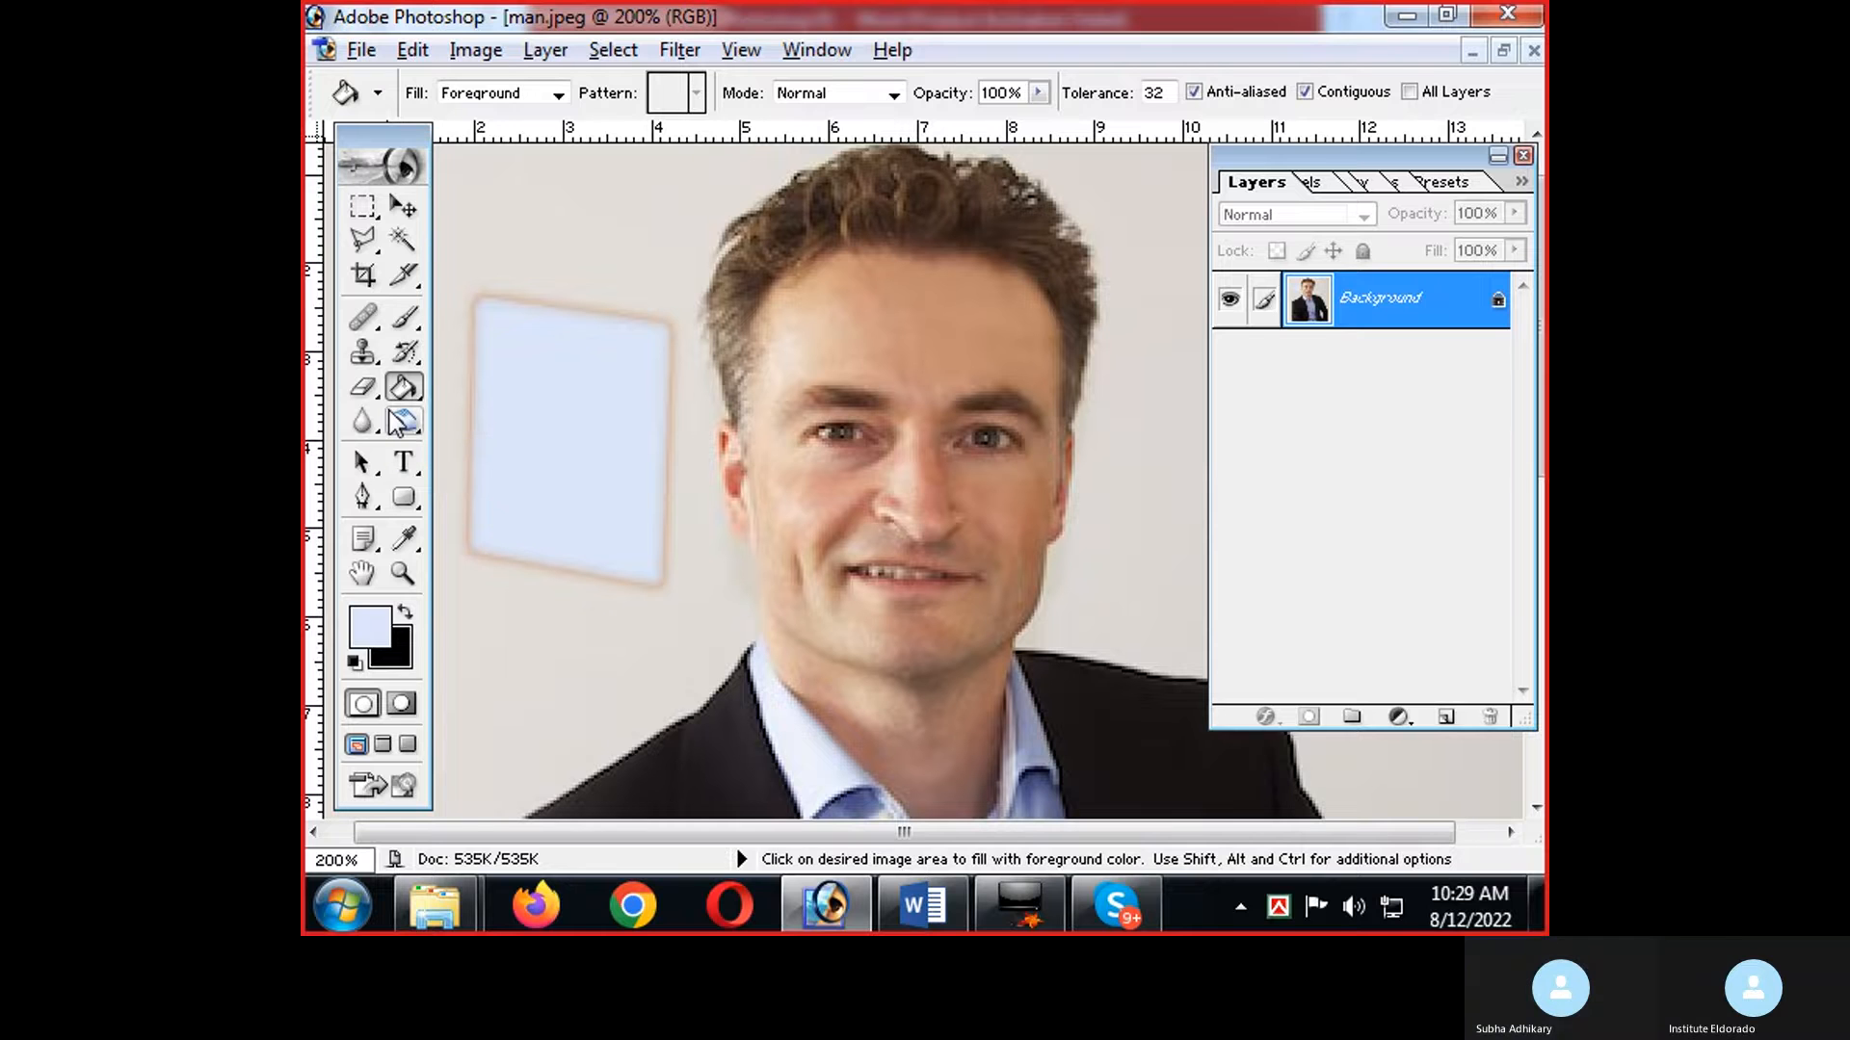
{"action": "key", "text": "ctrl+alt+z"}
{"action": "key", "text": "ctrl+alt+z"}
{"action": "key", "text": "ctrl+alt+z"}
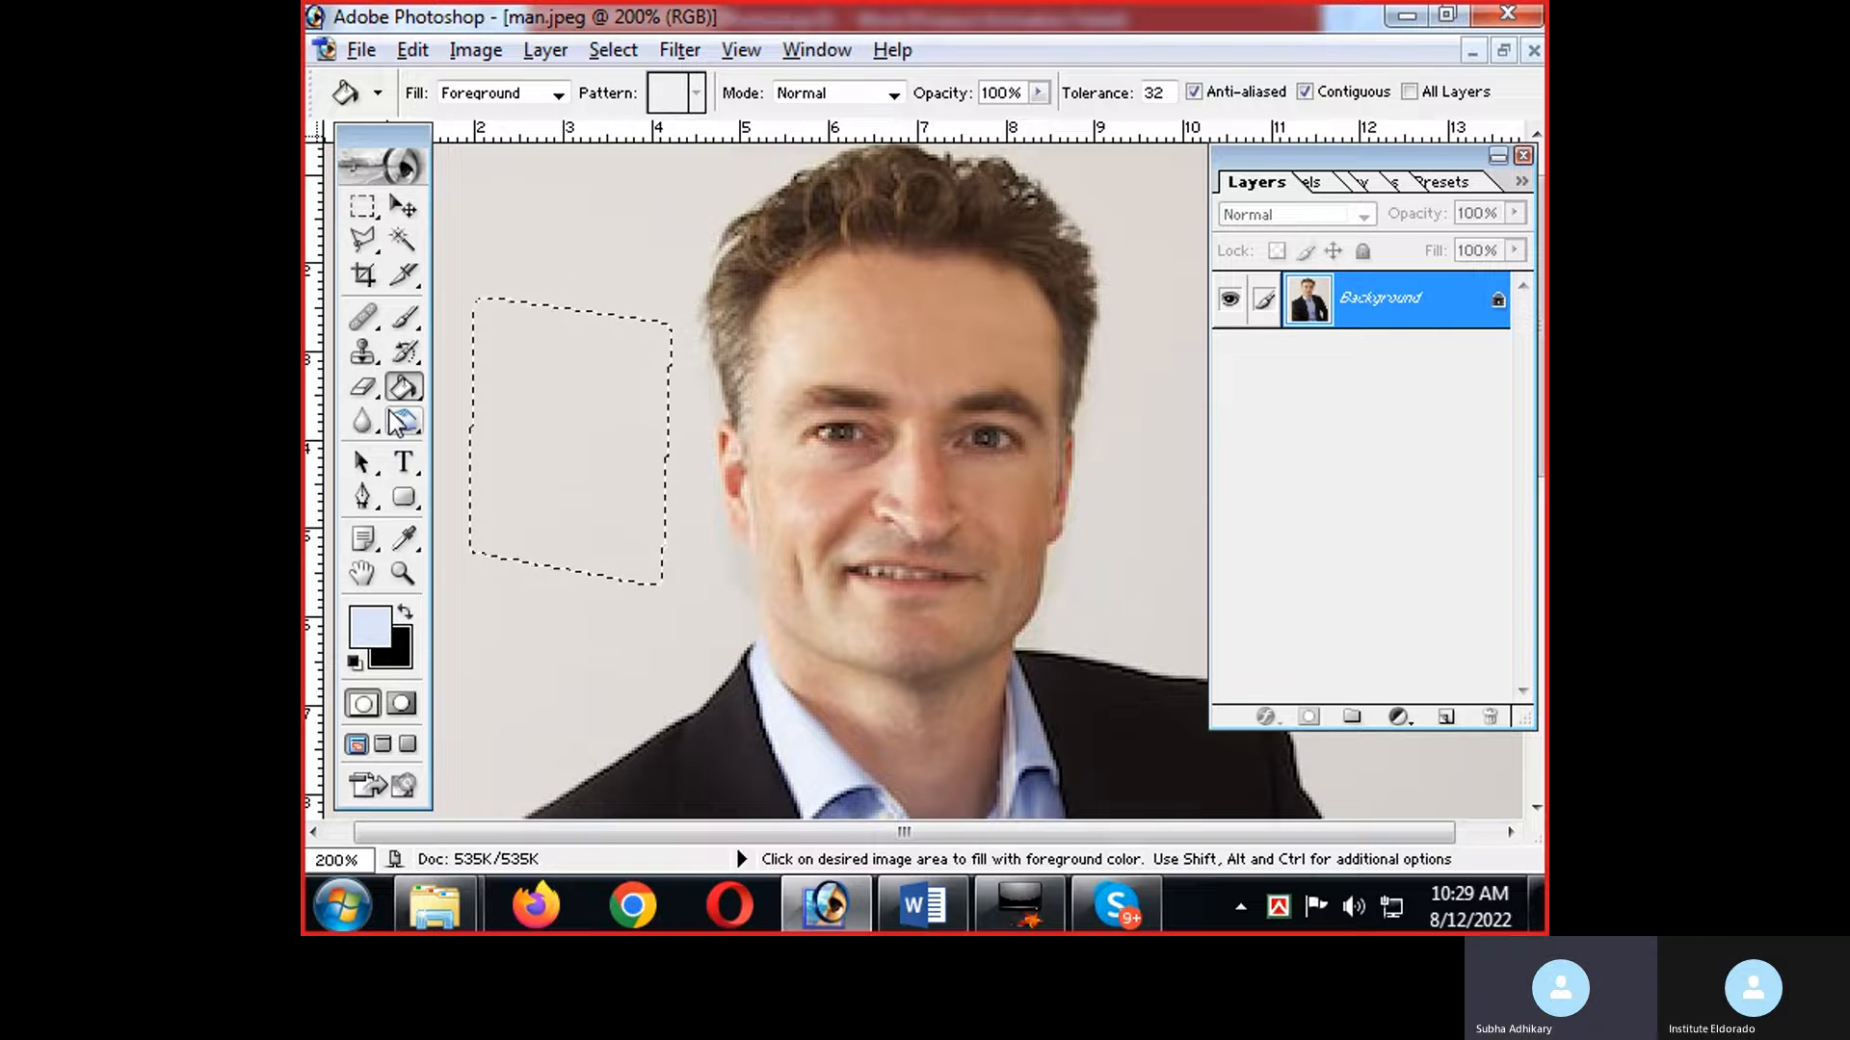
{"action": "key", "text": "ctrl+alt+z"}
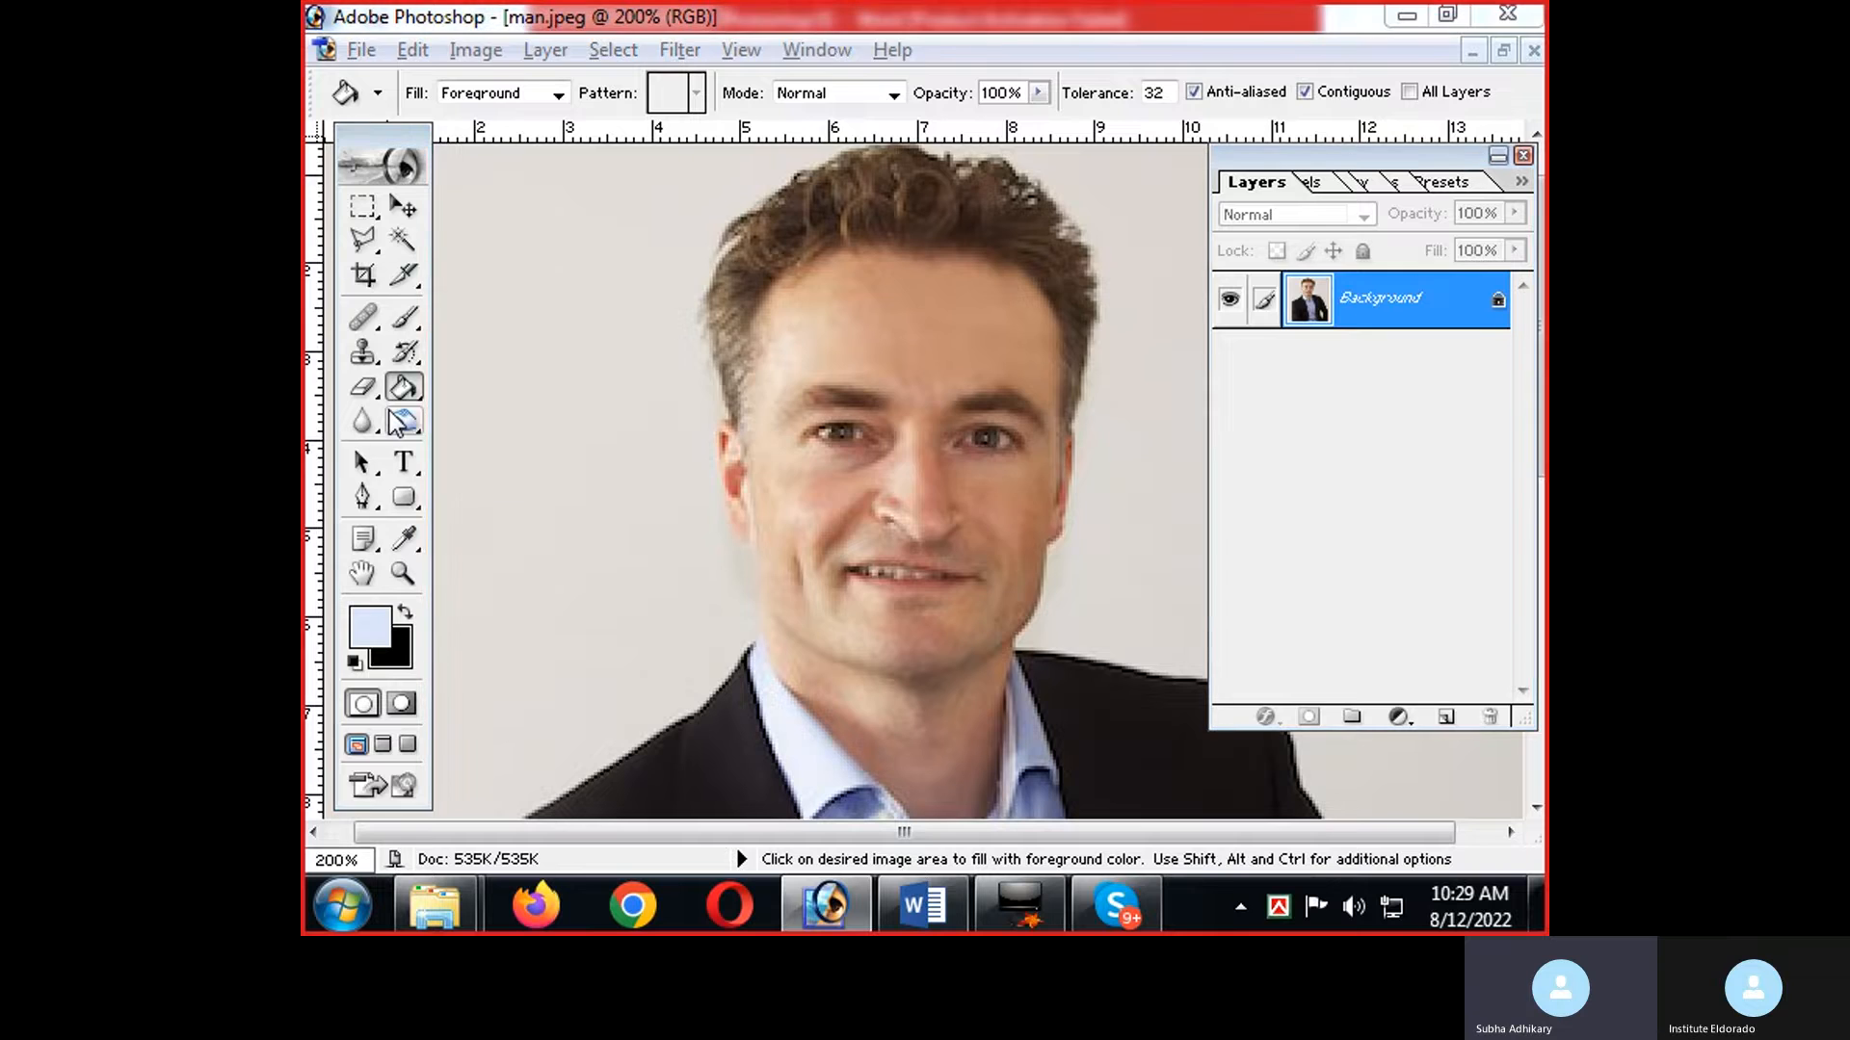
Review the Gradient and Blur Tool notes in Word, and view the whole man.jpeg portrait at 66.7% in Photoshop.
{"action": "key", "text": "alt+Tab"}
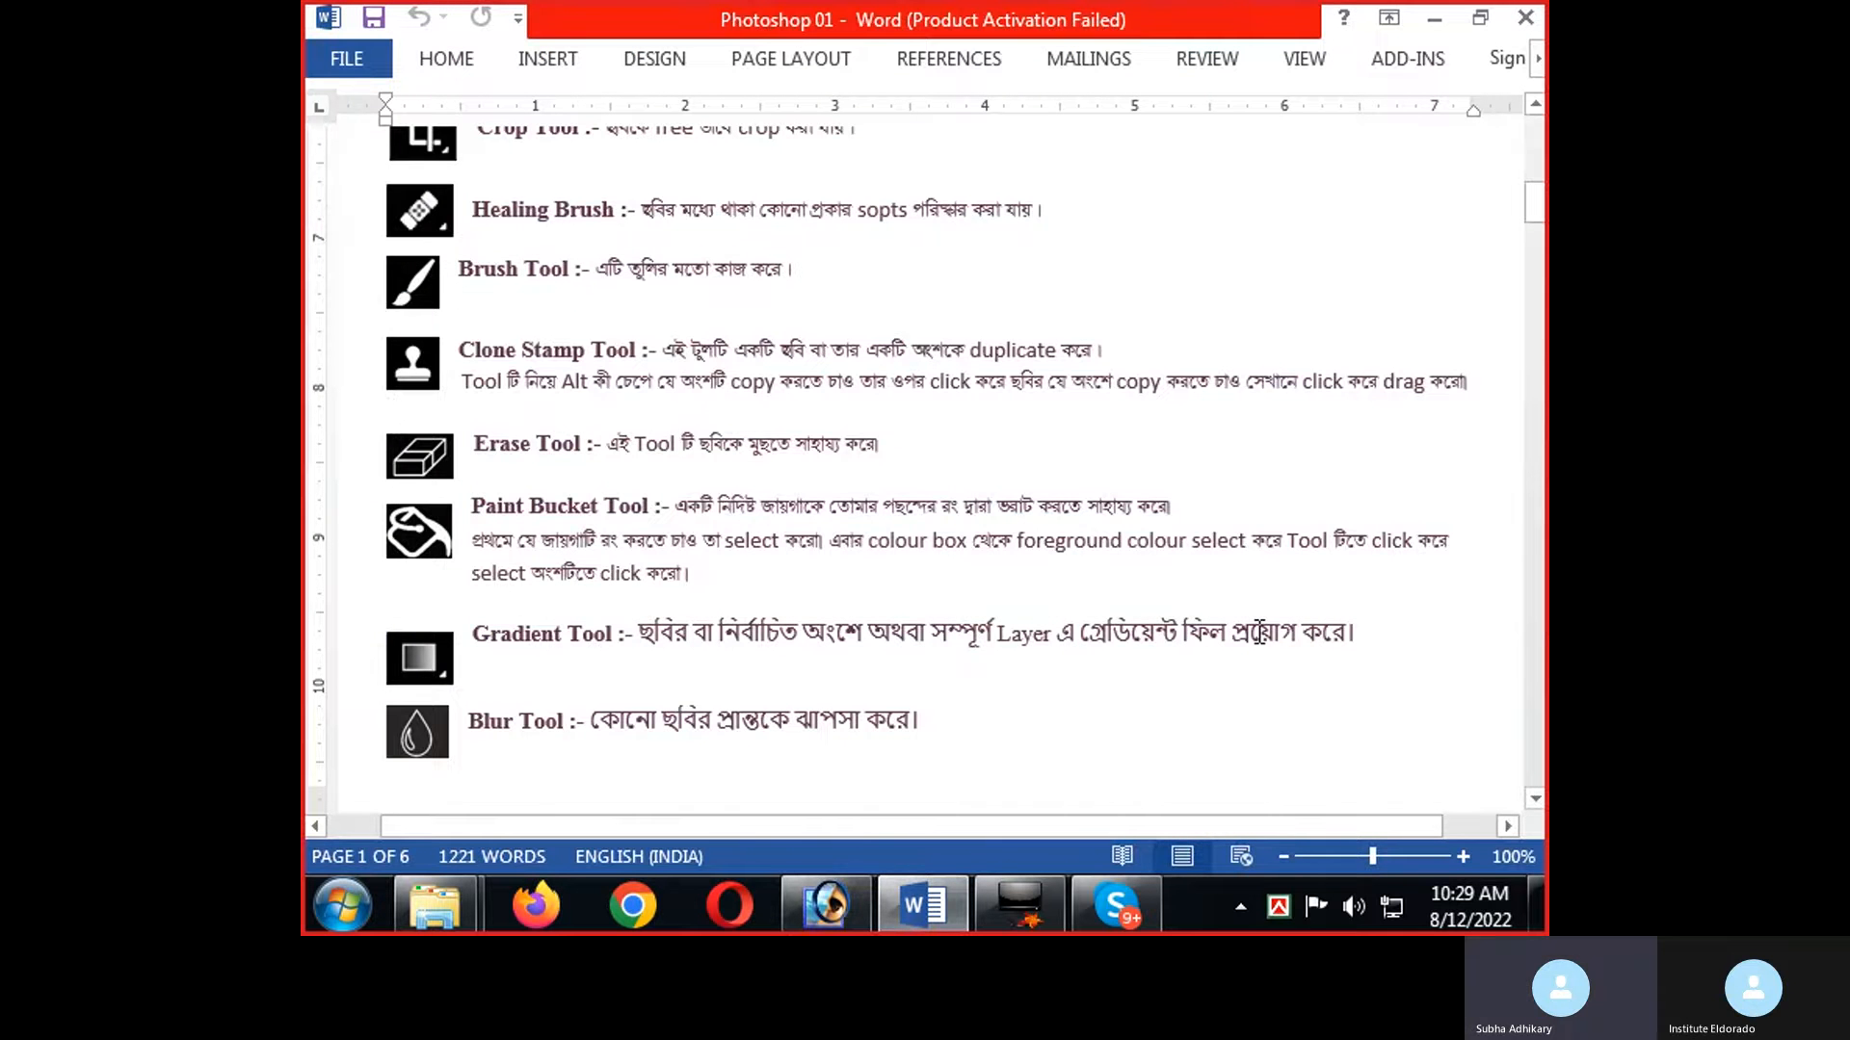
{"action": "scroll", "coordinate": [582, 752], "scroll_direction": "down", "scroll_amount": 3}
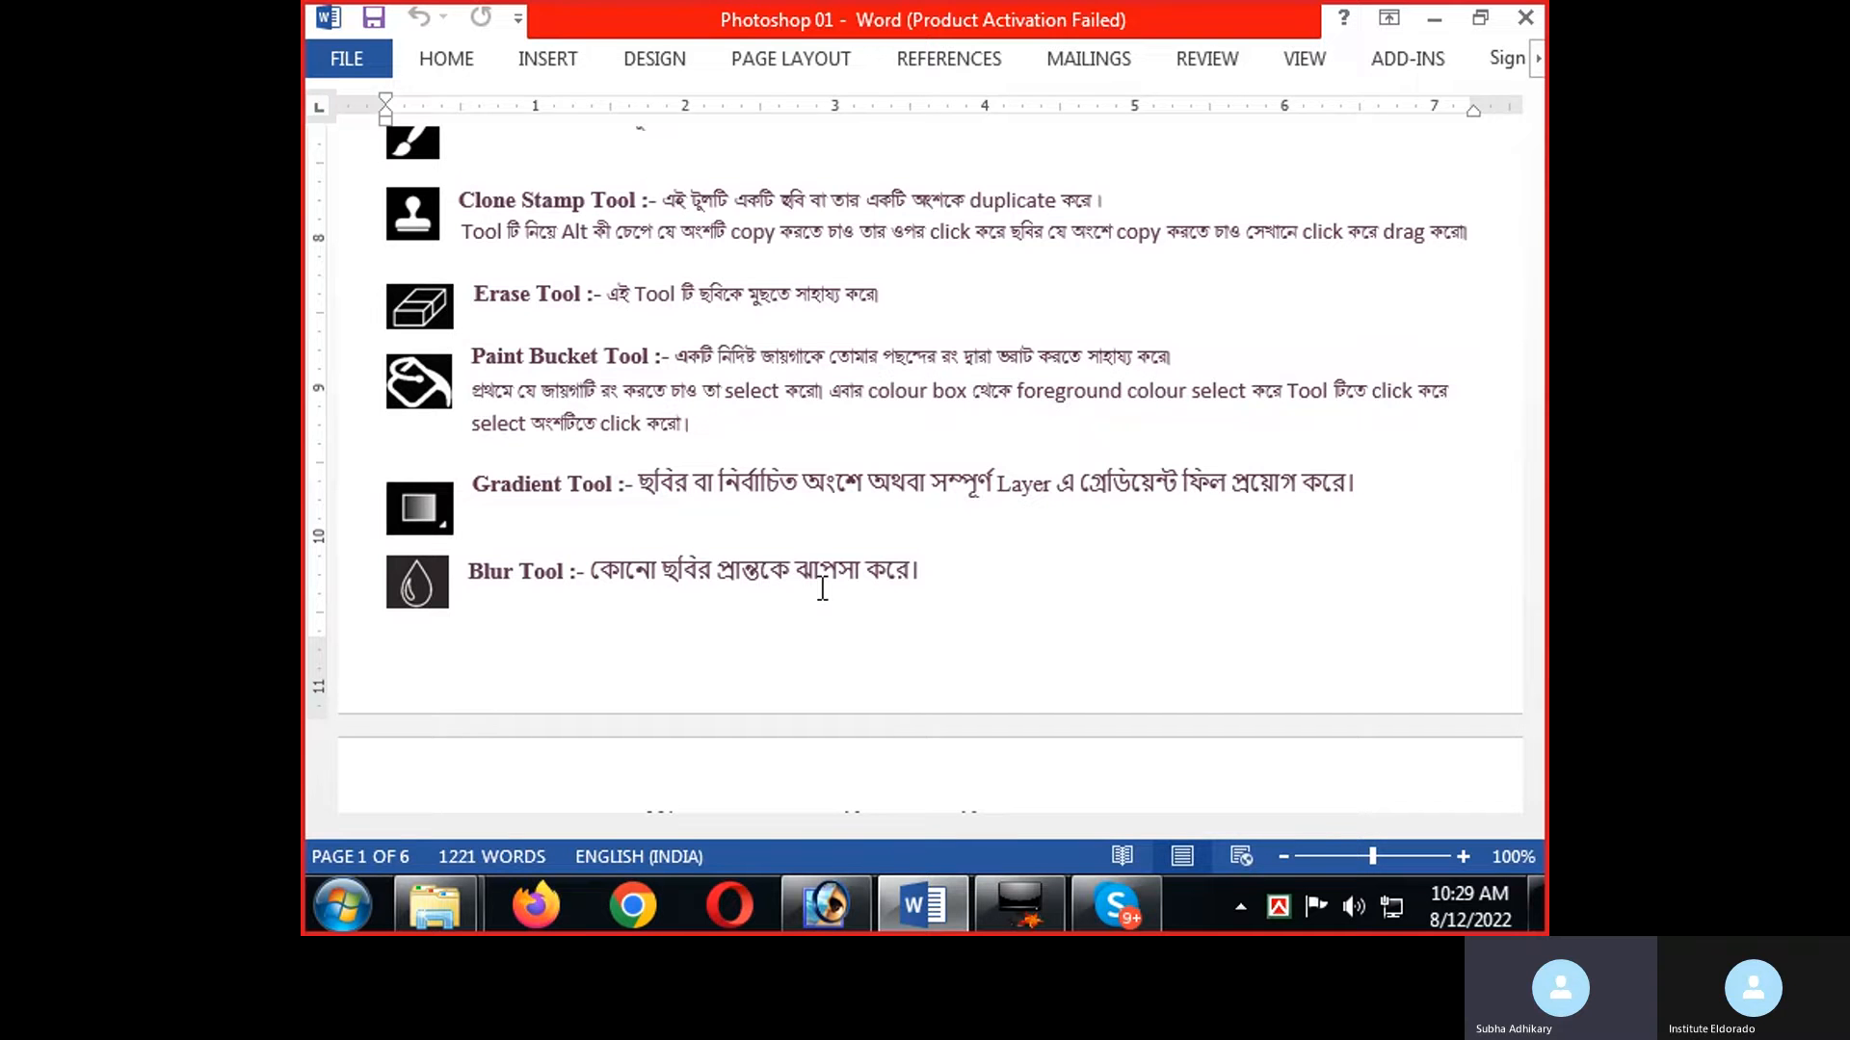
{"action": "key", "text": "alt+Tab"}
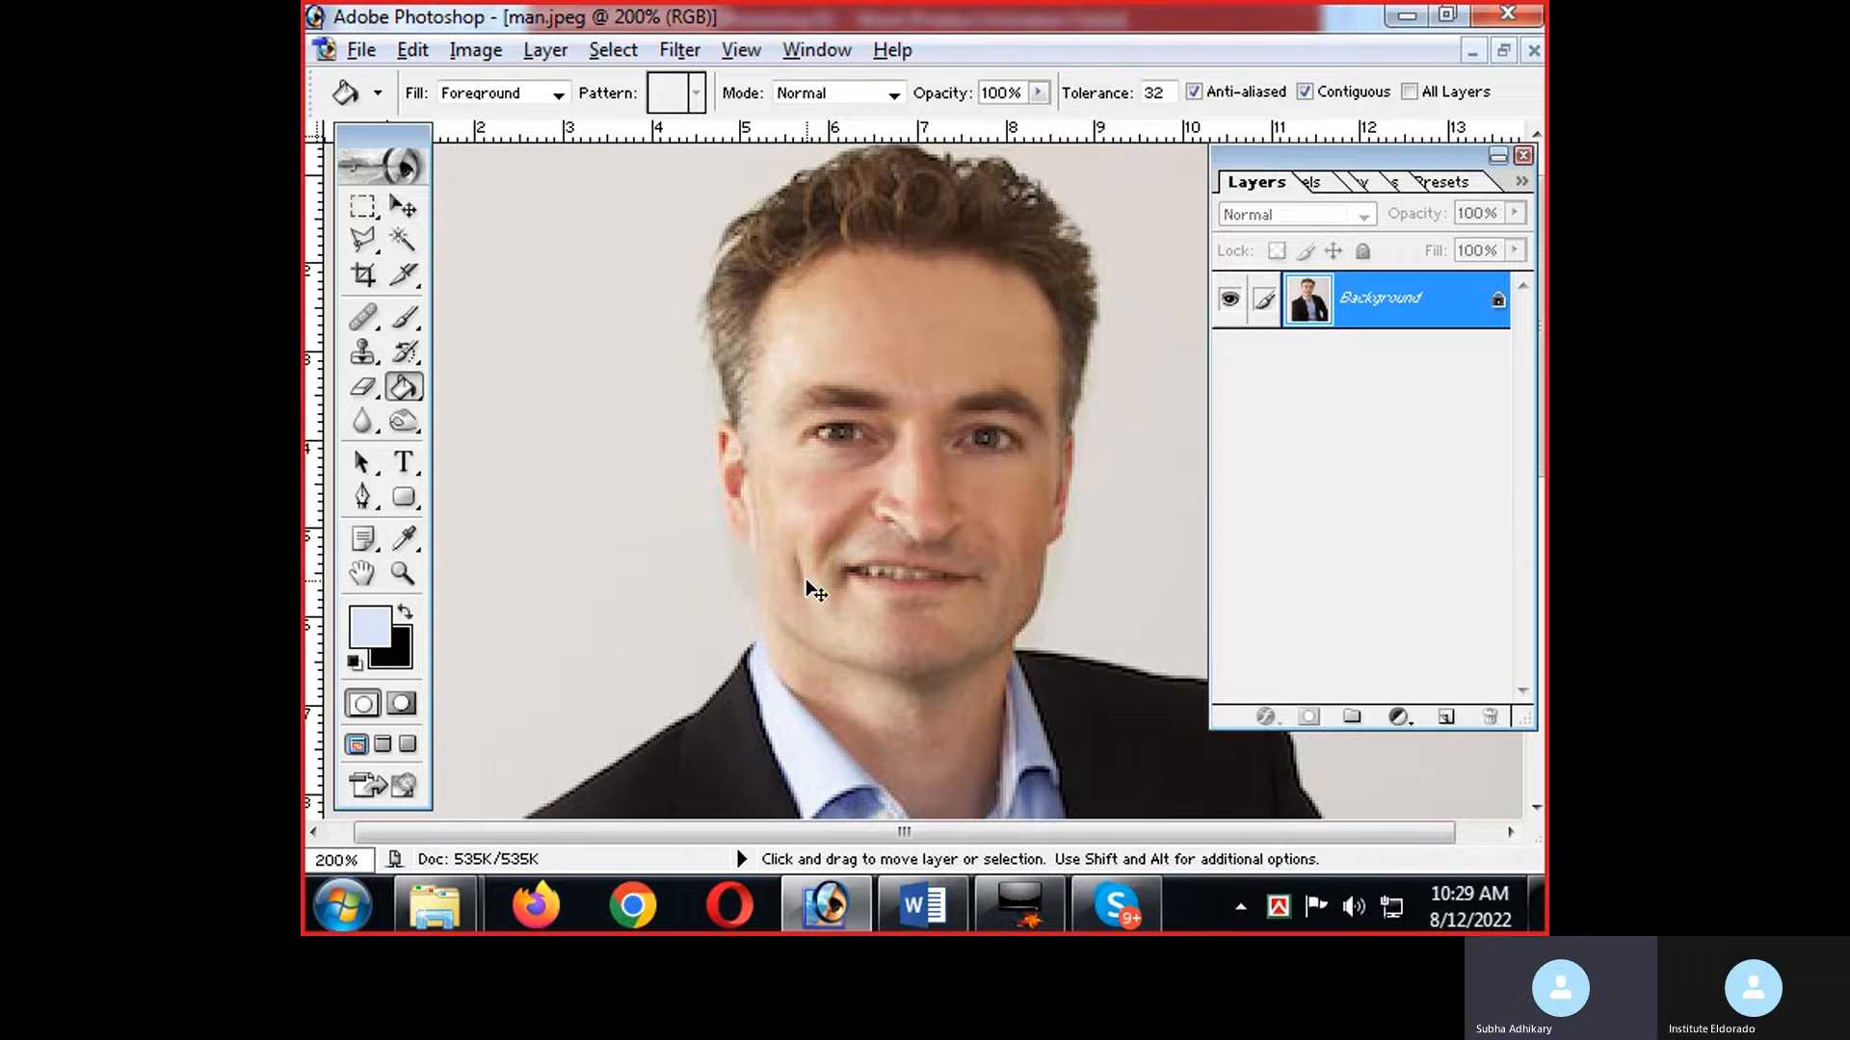
{"action": "key", "text": "ctrl+minus"}
{"action": "key", "text": "ctrl+minus"}
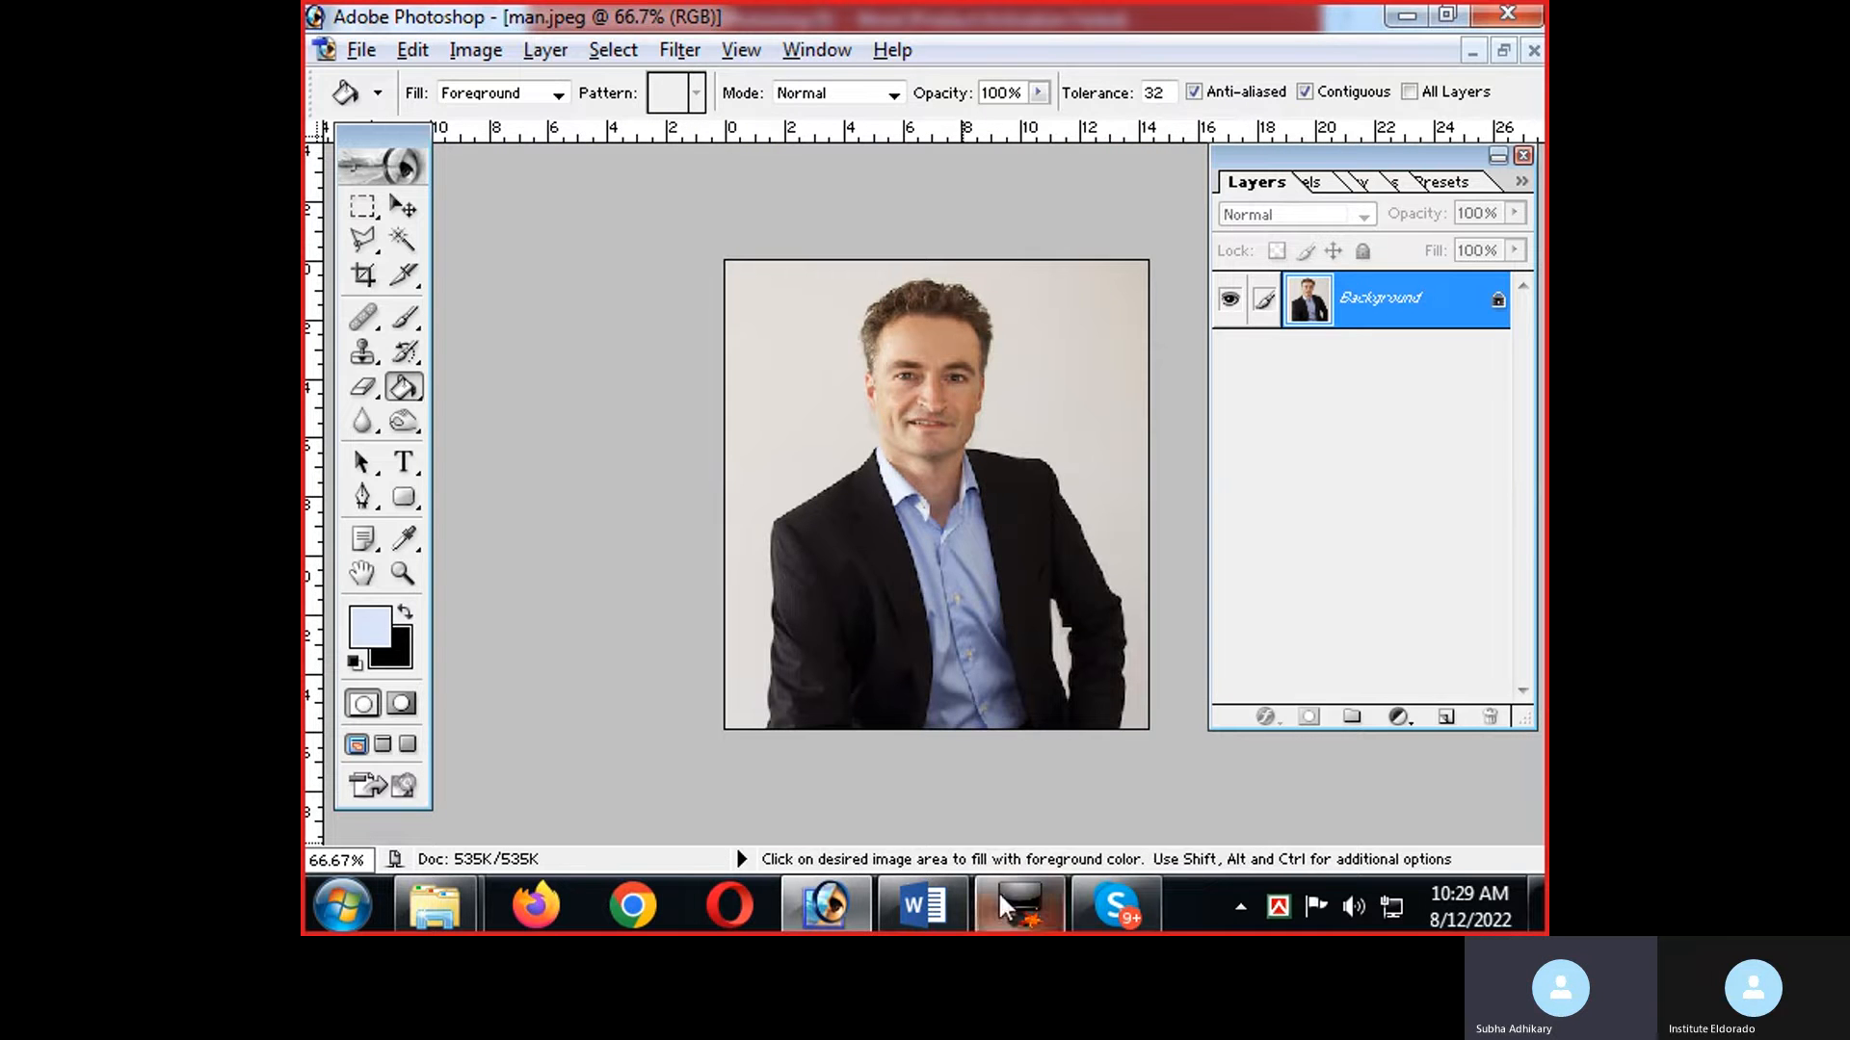
Minimize the Word notes and the Photoshop window to reach the desktop.
{"action": "mouse_move", "coordinate": [1060, 882]}
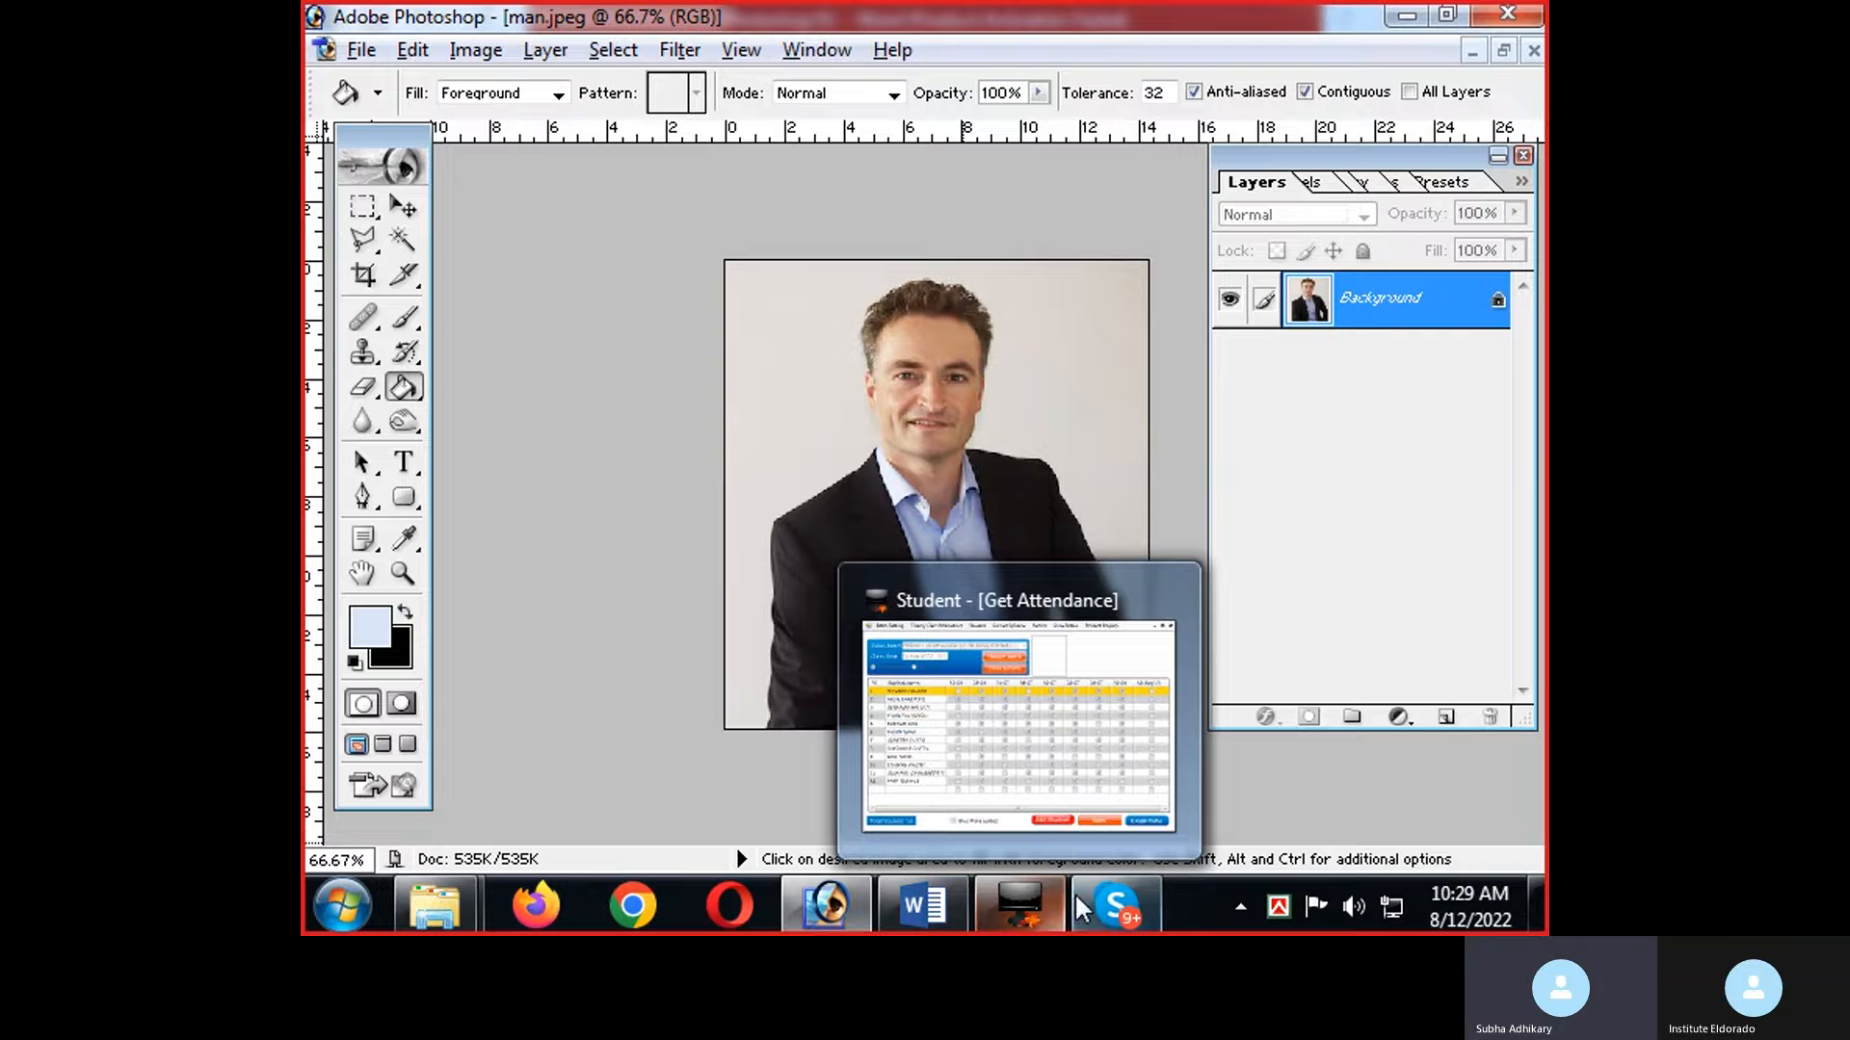
{"action": "left_click", "coordinate": [923, 906]}
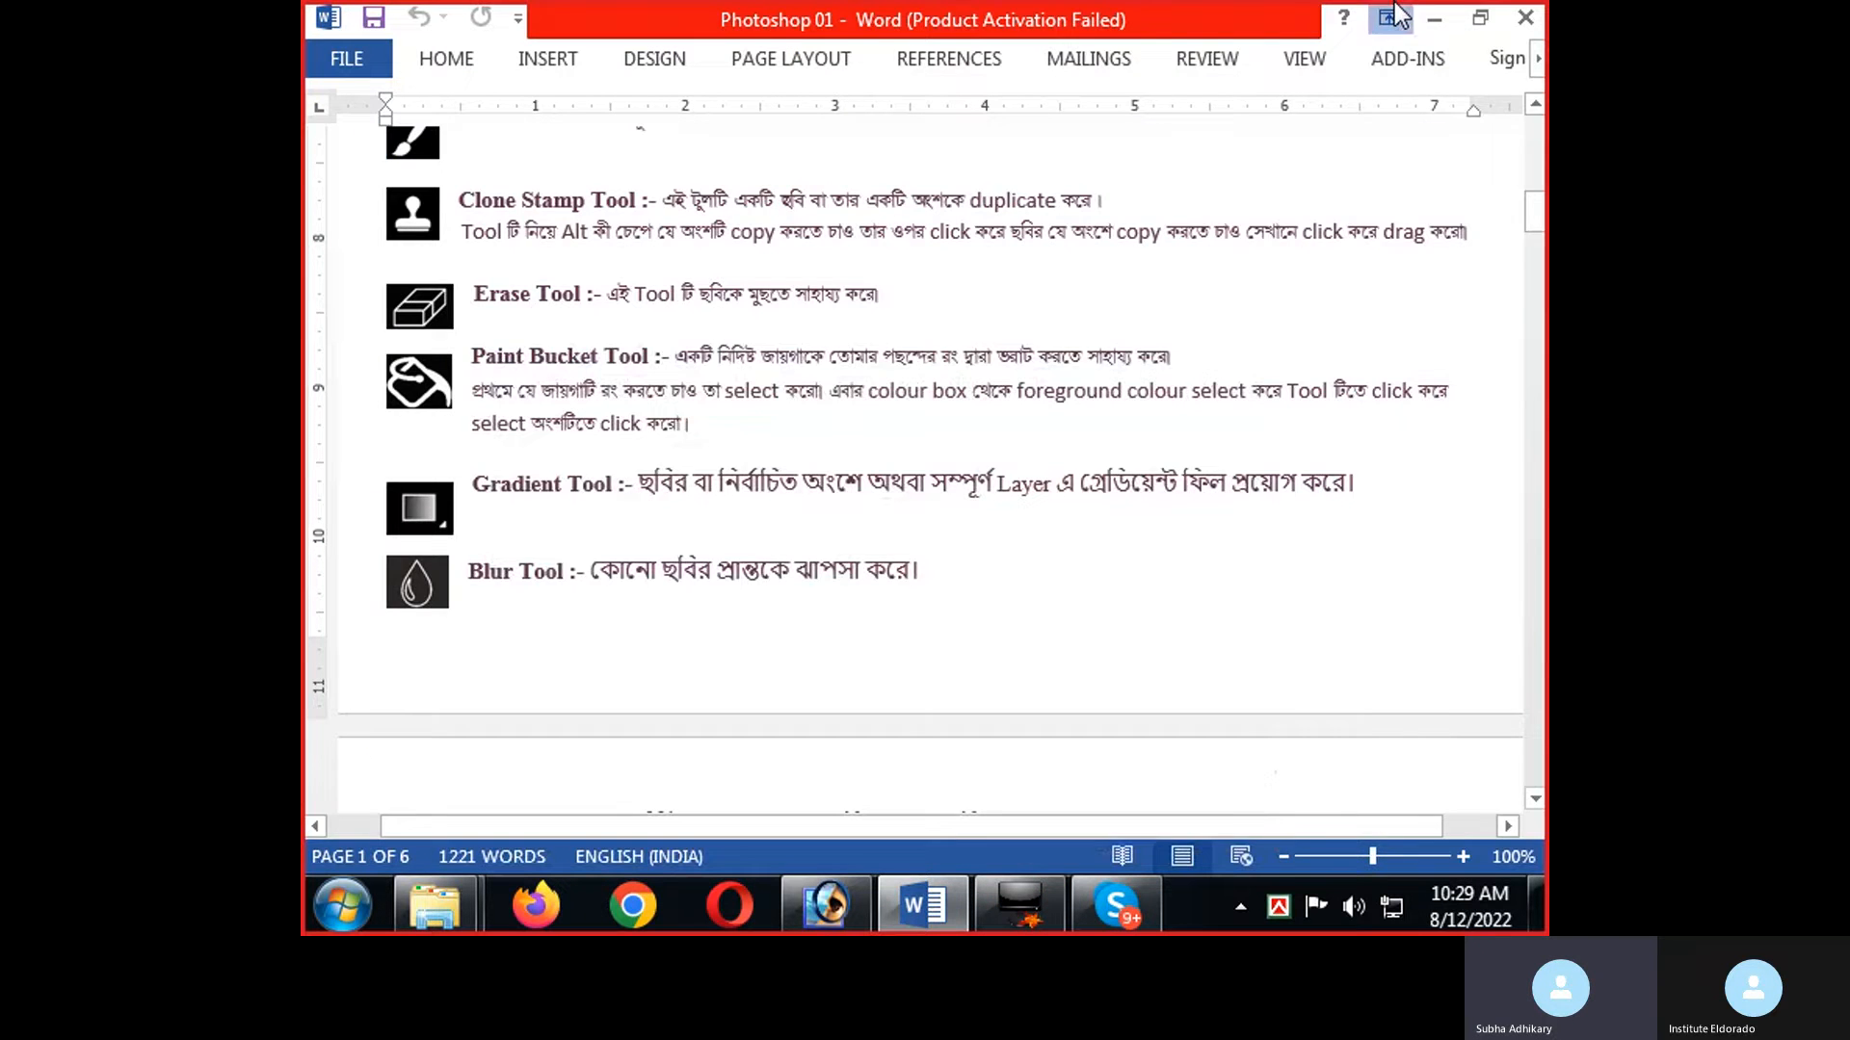
{"action": "left_click", "coordinate": [1390, 17]}
{"action": "left_click", "coordinate": [1433, 18]}
{"action": "left_click", "coordinate": [1405, 14]}
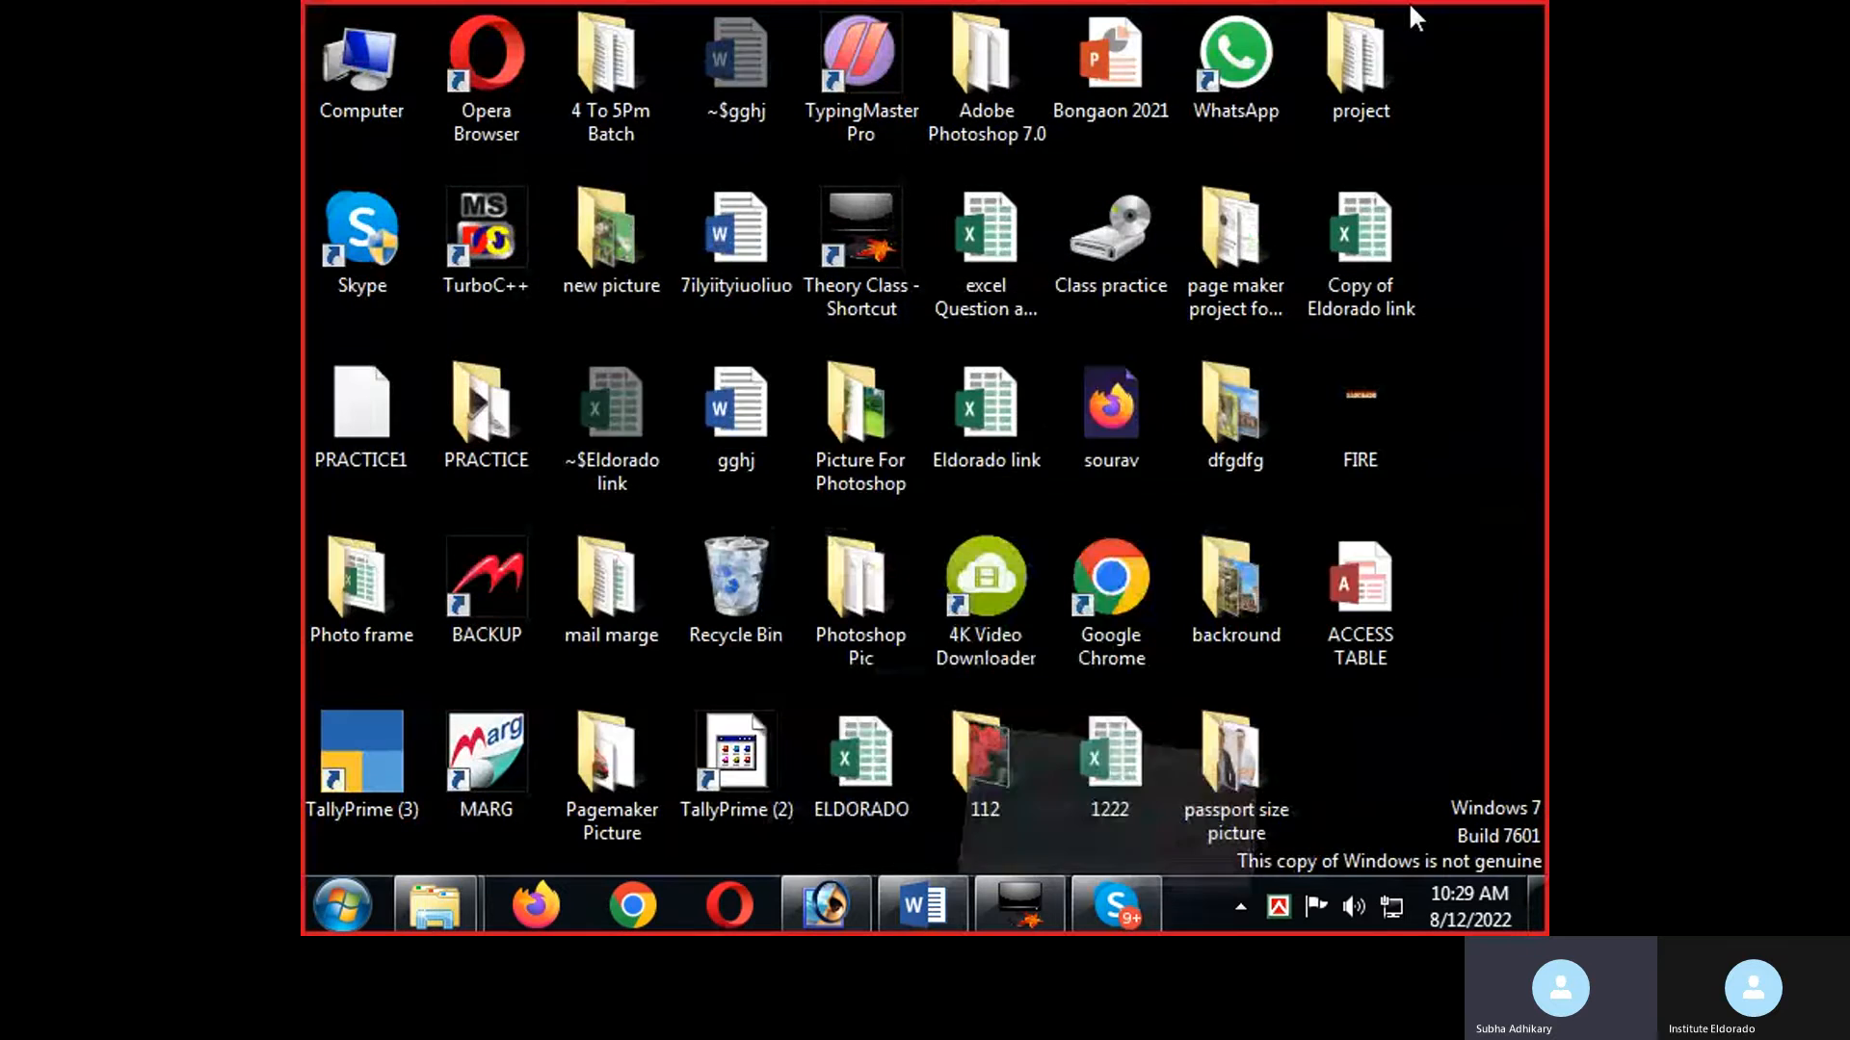
Check the pictures in the desktop folder dfgdfg, and close the folder.
{"action": "left_click", "coordinate": [1316, 227]}
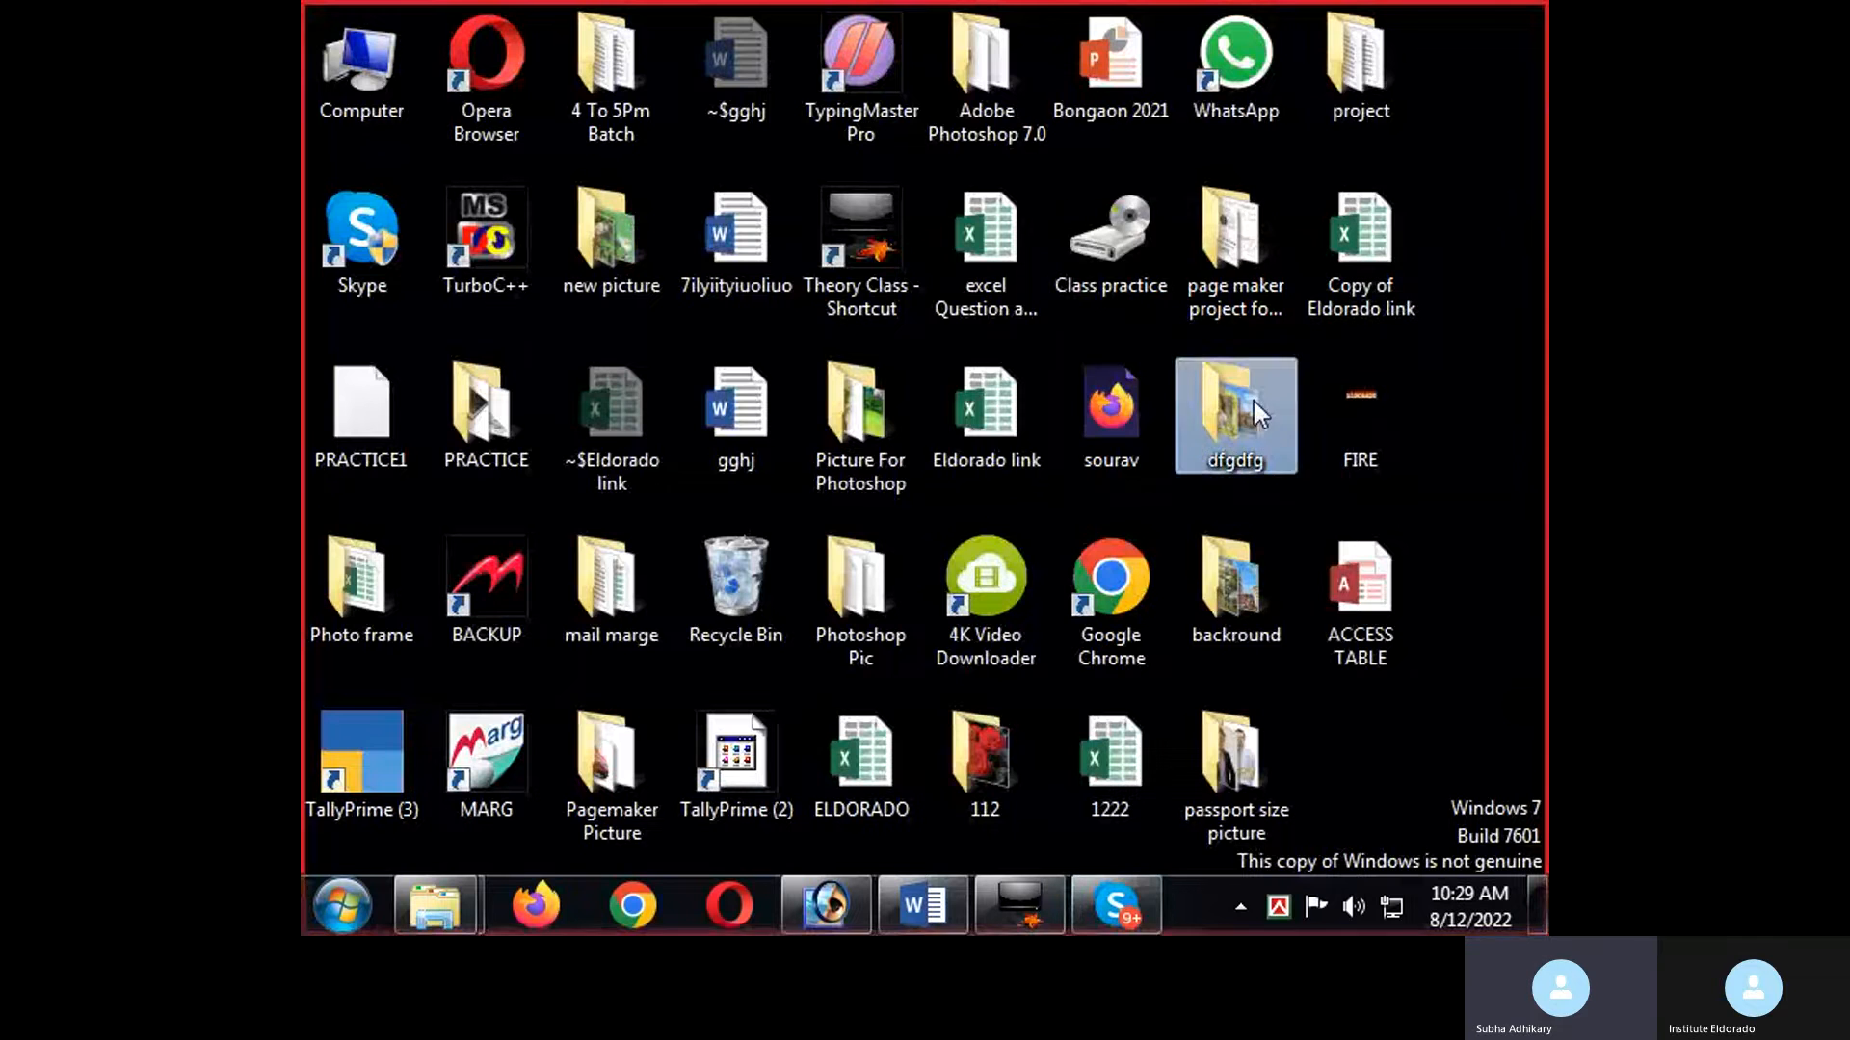
{"action": "double_click", "coordinate": [1253, 401]}
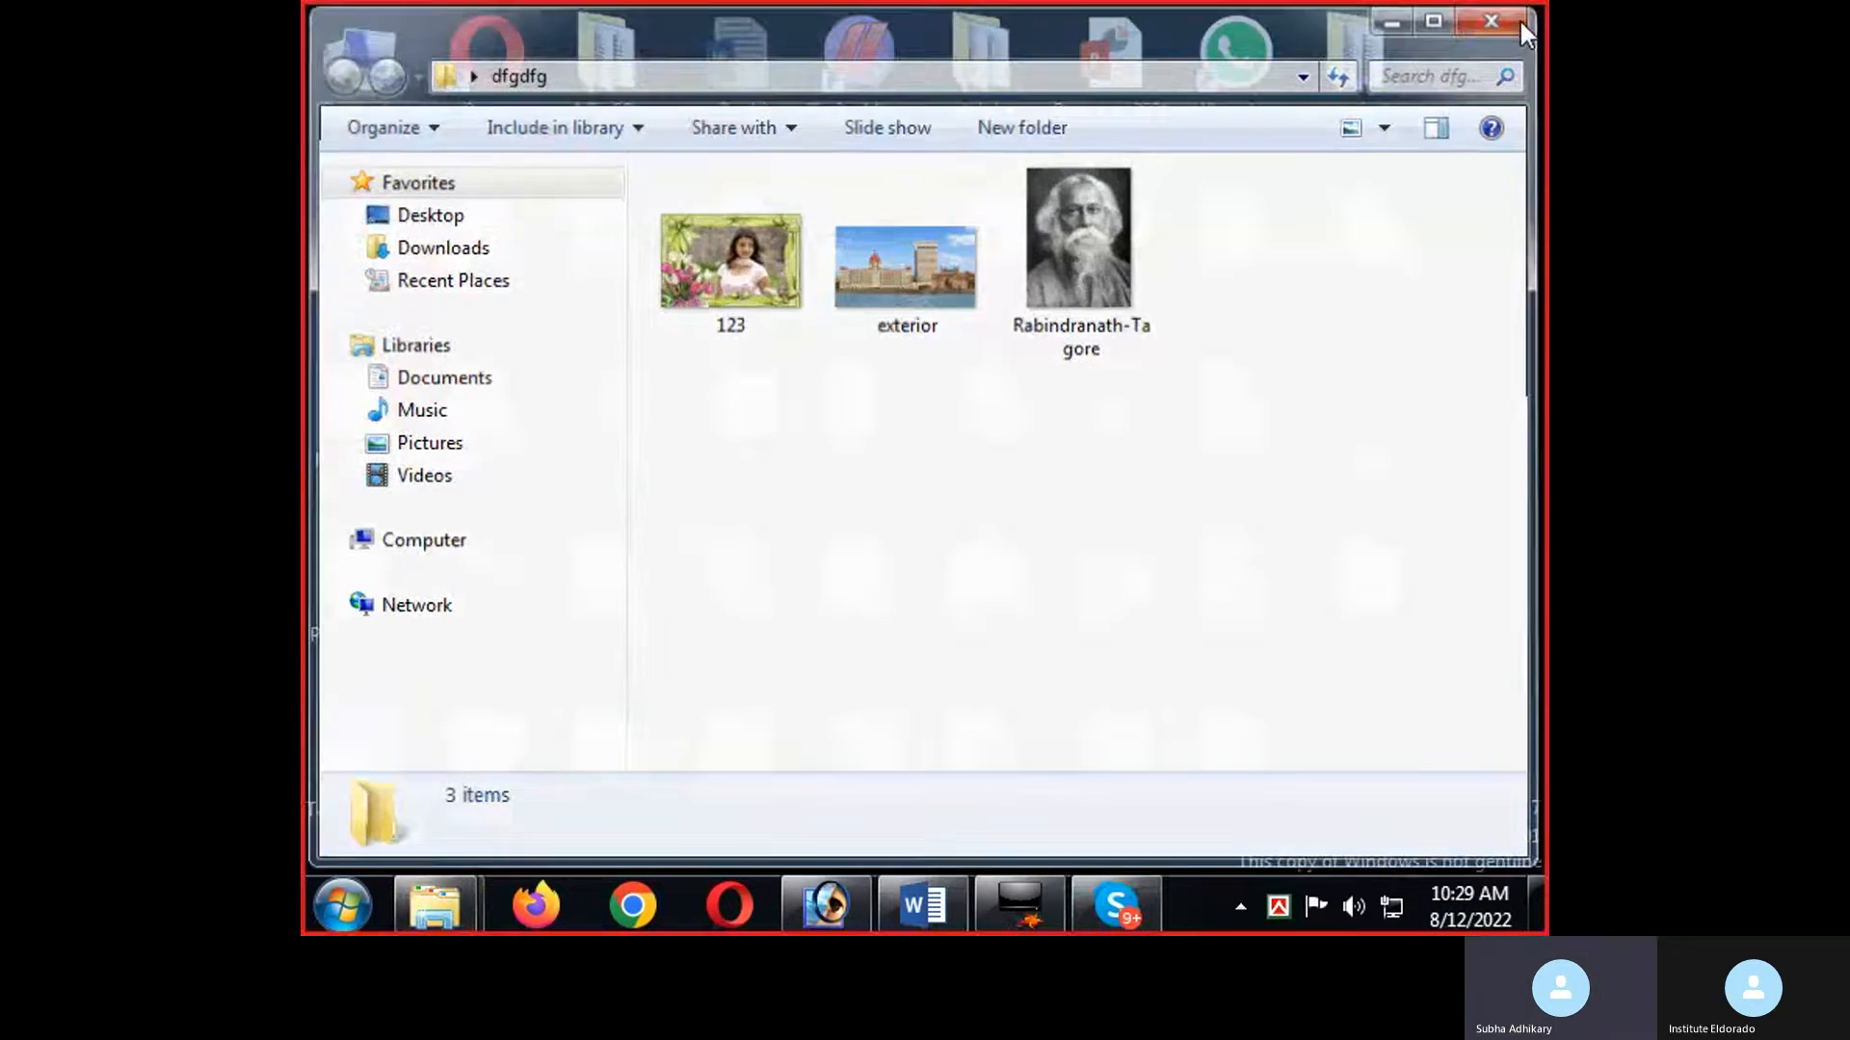
{"action": "left_click", "coordinate": [1518, 20]}
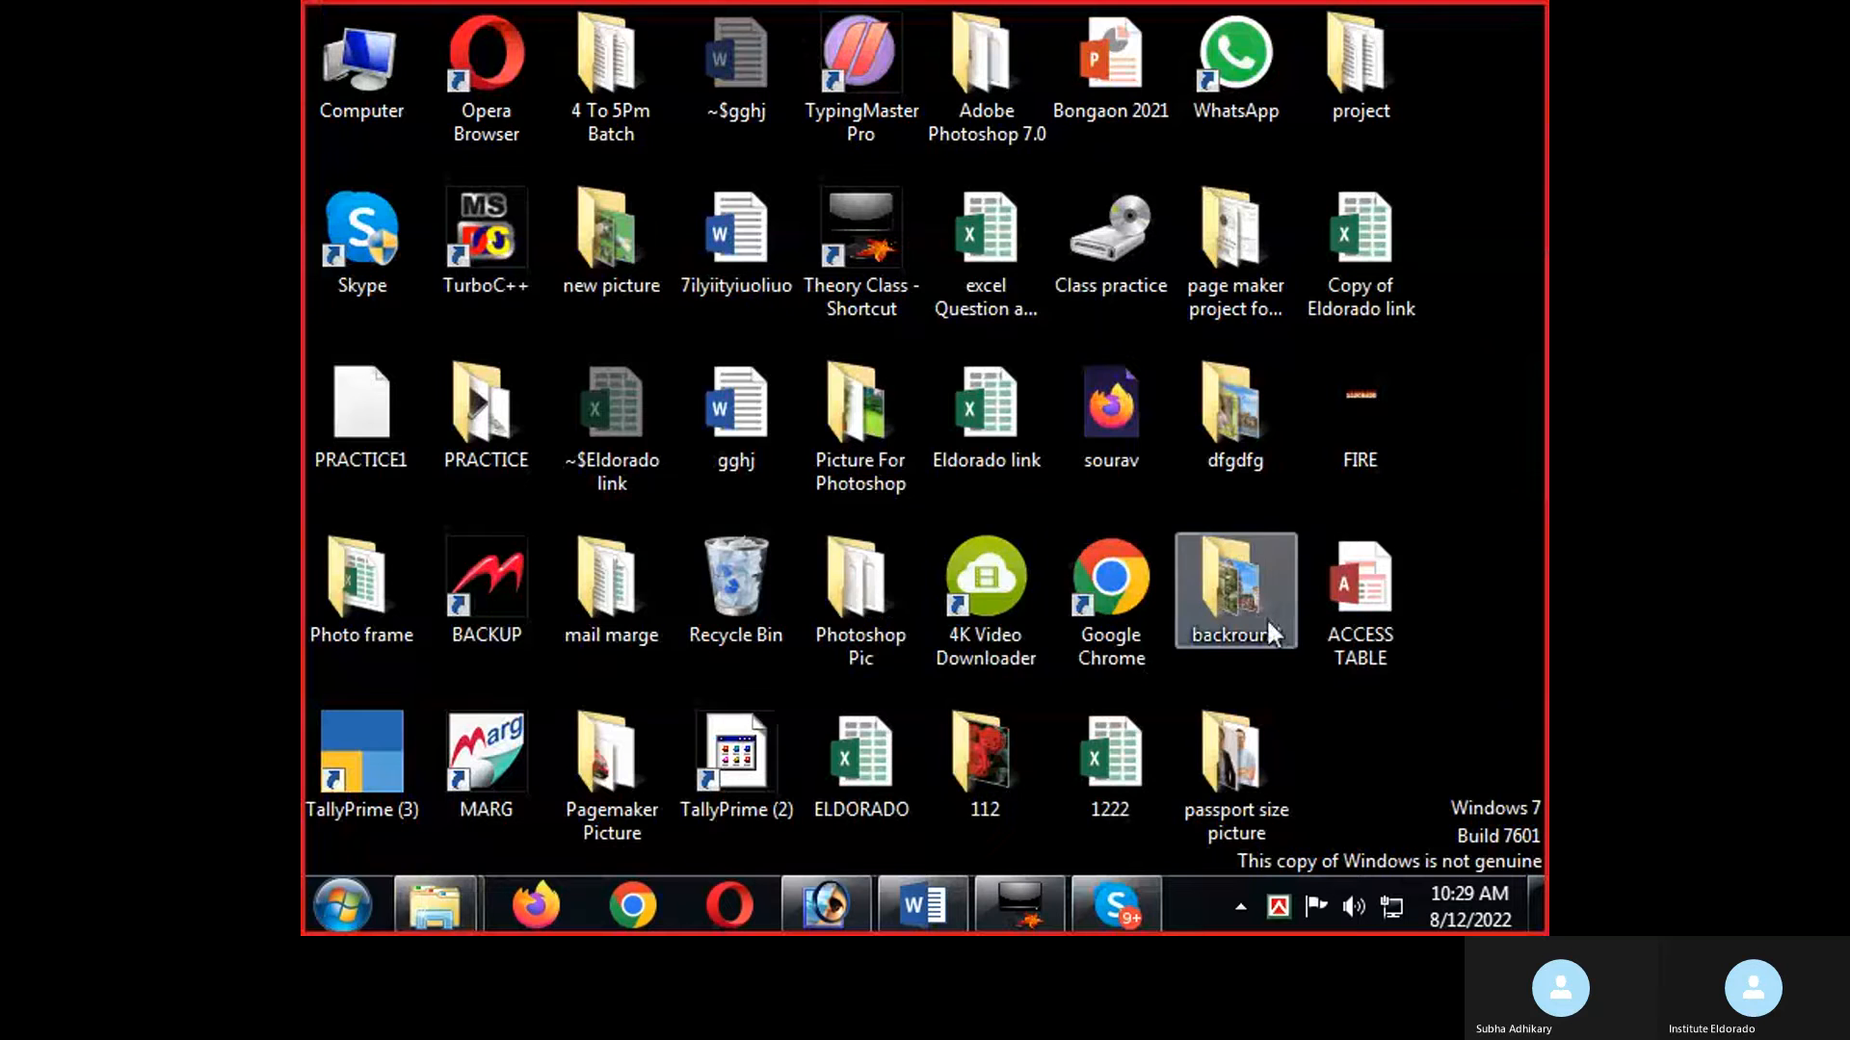
Find the ayushman khurana picture in the desktop folder Photoshop Pic, and open it in Photoshop.
{"action": "double_click", "coordinate": [855, 616]}
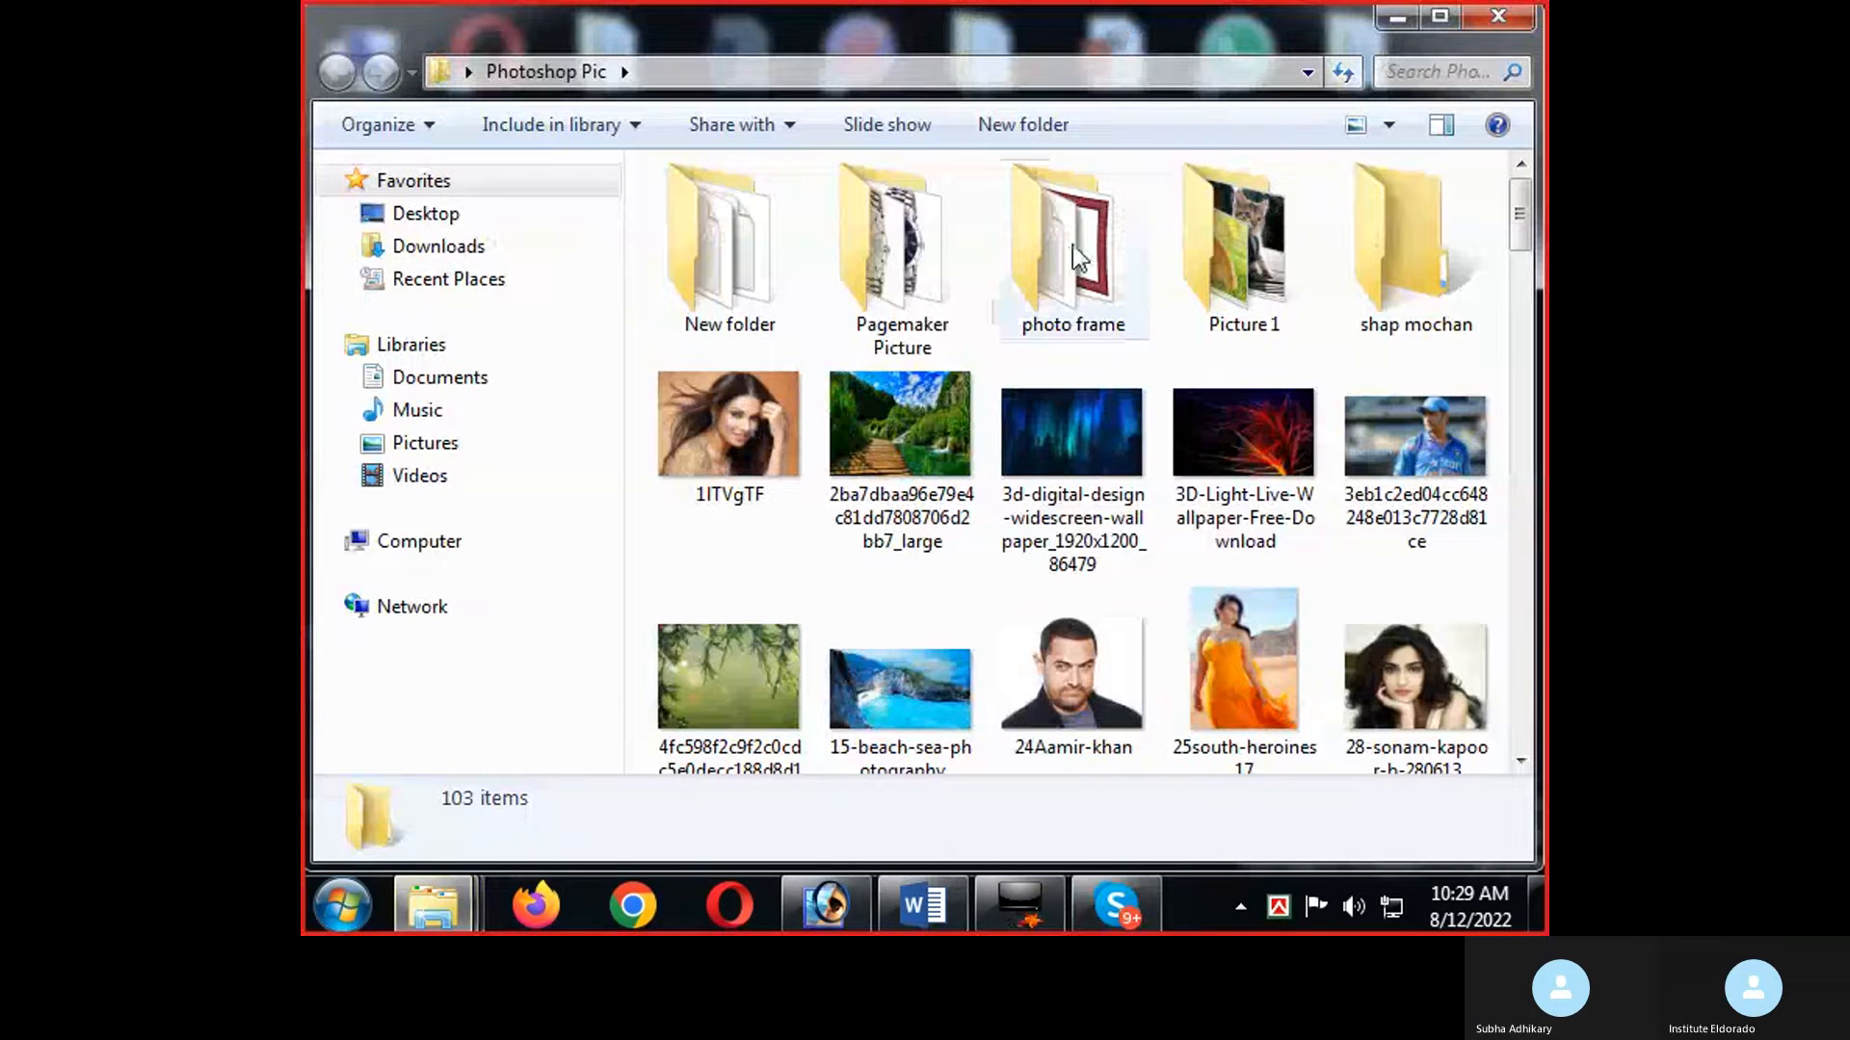
{"action": "scroll", "coordinate": [1090, 651], "scroll_direction": "down", "scroll_amount": 1}
{"action": "scroll", "coordinate": [1089, 651], "scroll_direction": "down", "scroll_amount": 4}
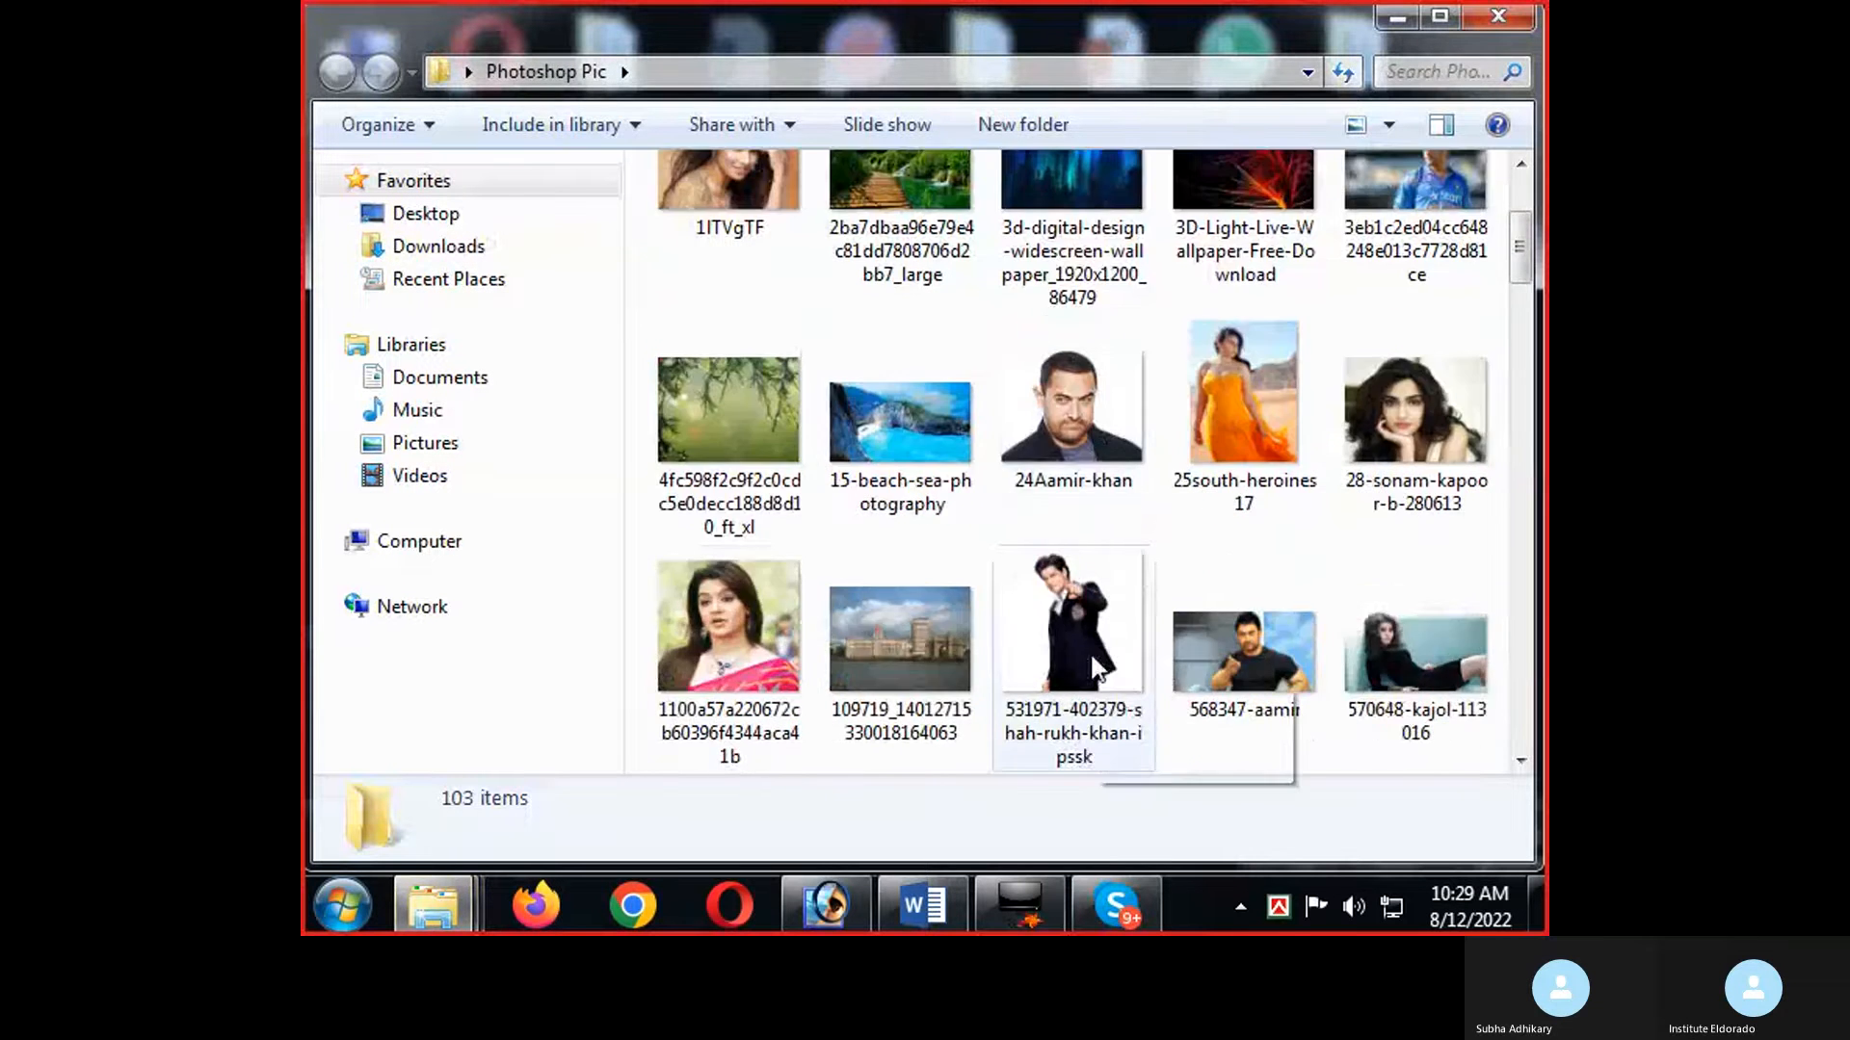
{"action": "scroll", "coordinate": [1100, 698], "scroll_direction": "down", "scroll_amount": 4}
{"action": "scroll", "coordinate": [1100, 698], "scroll_direction": "down", "scroll_amount": 3}
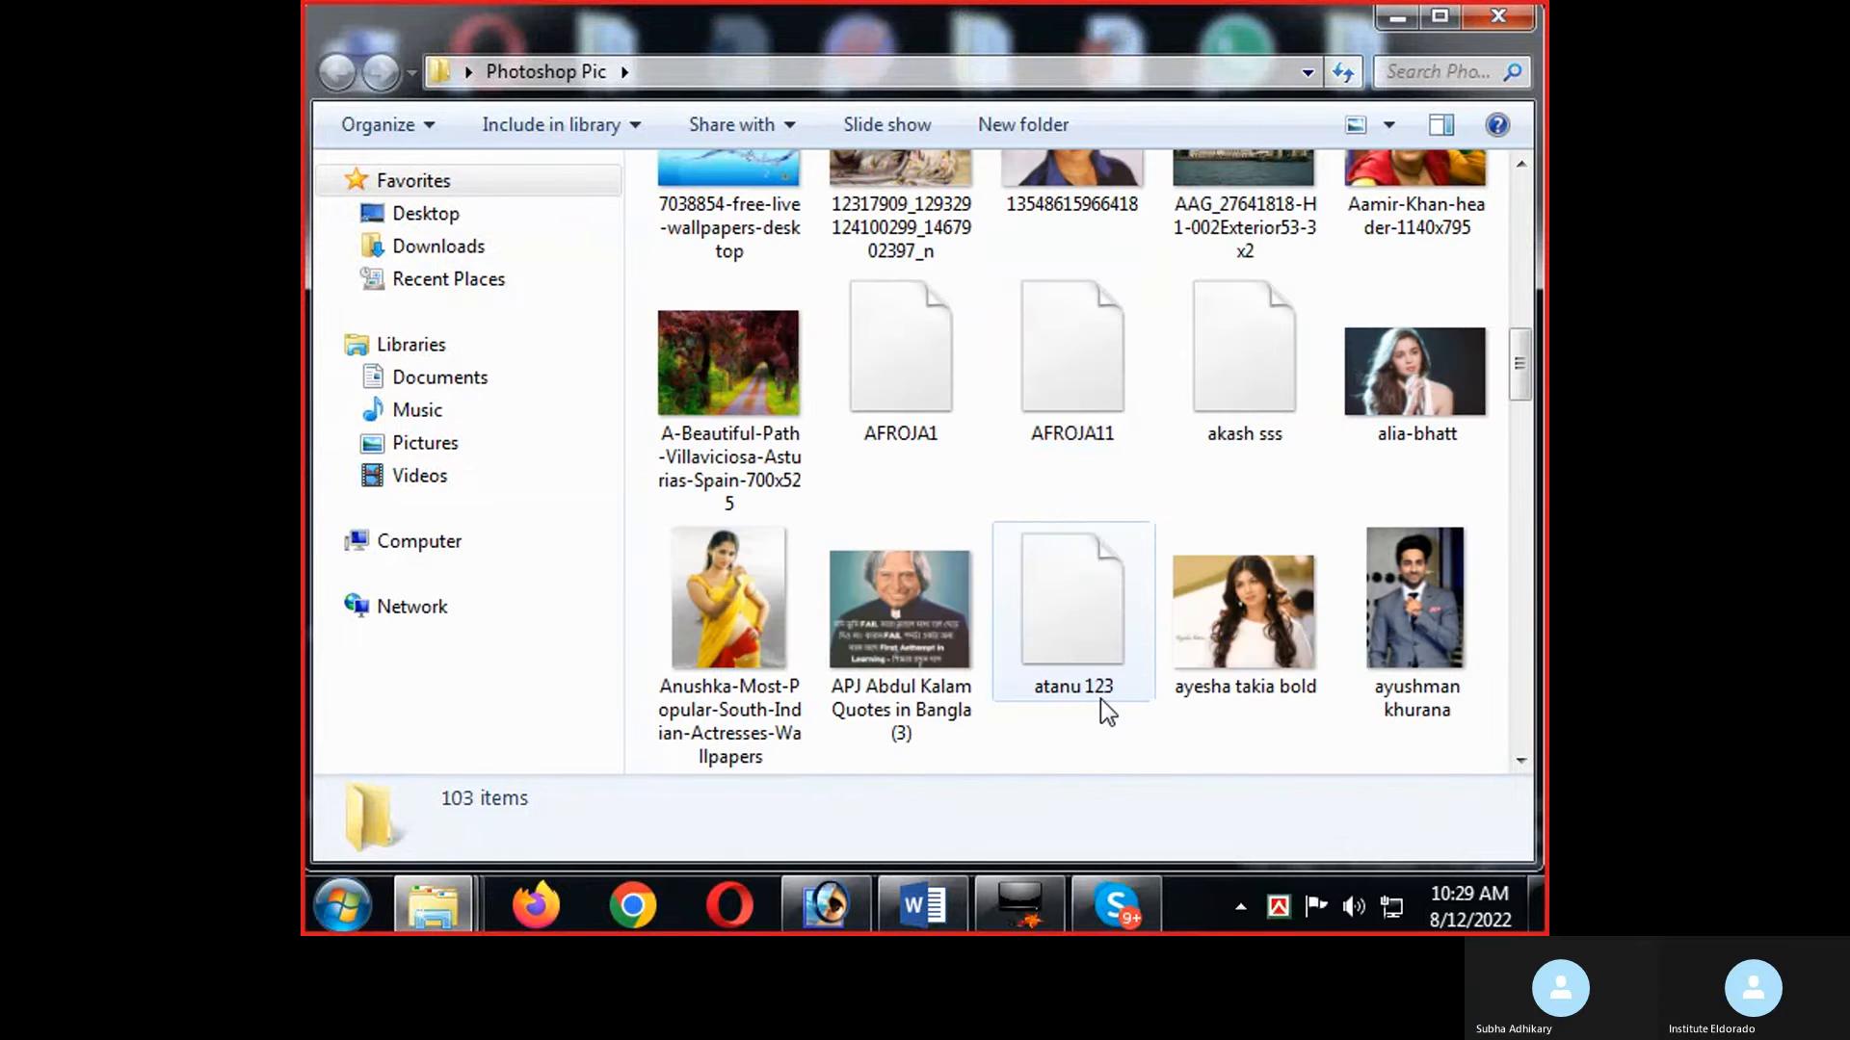
{"action": "left_click", "coordinate": [1402, 576]}
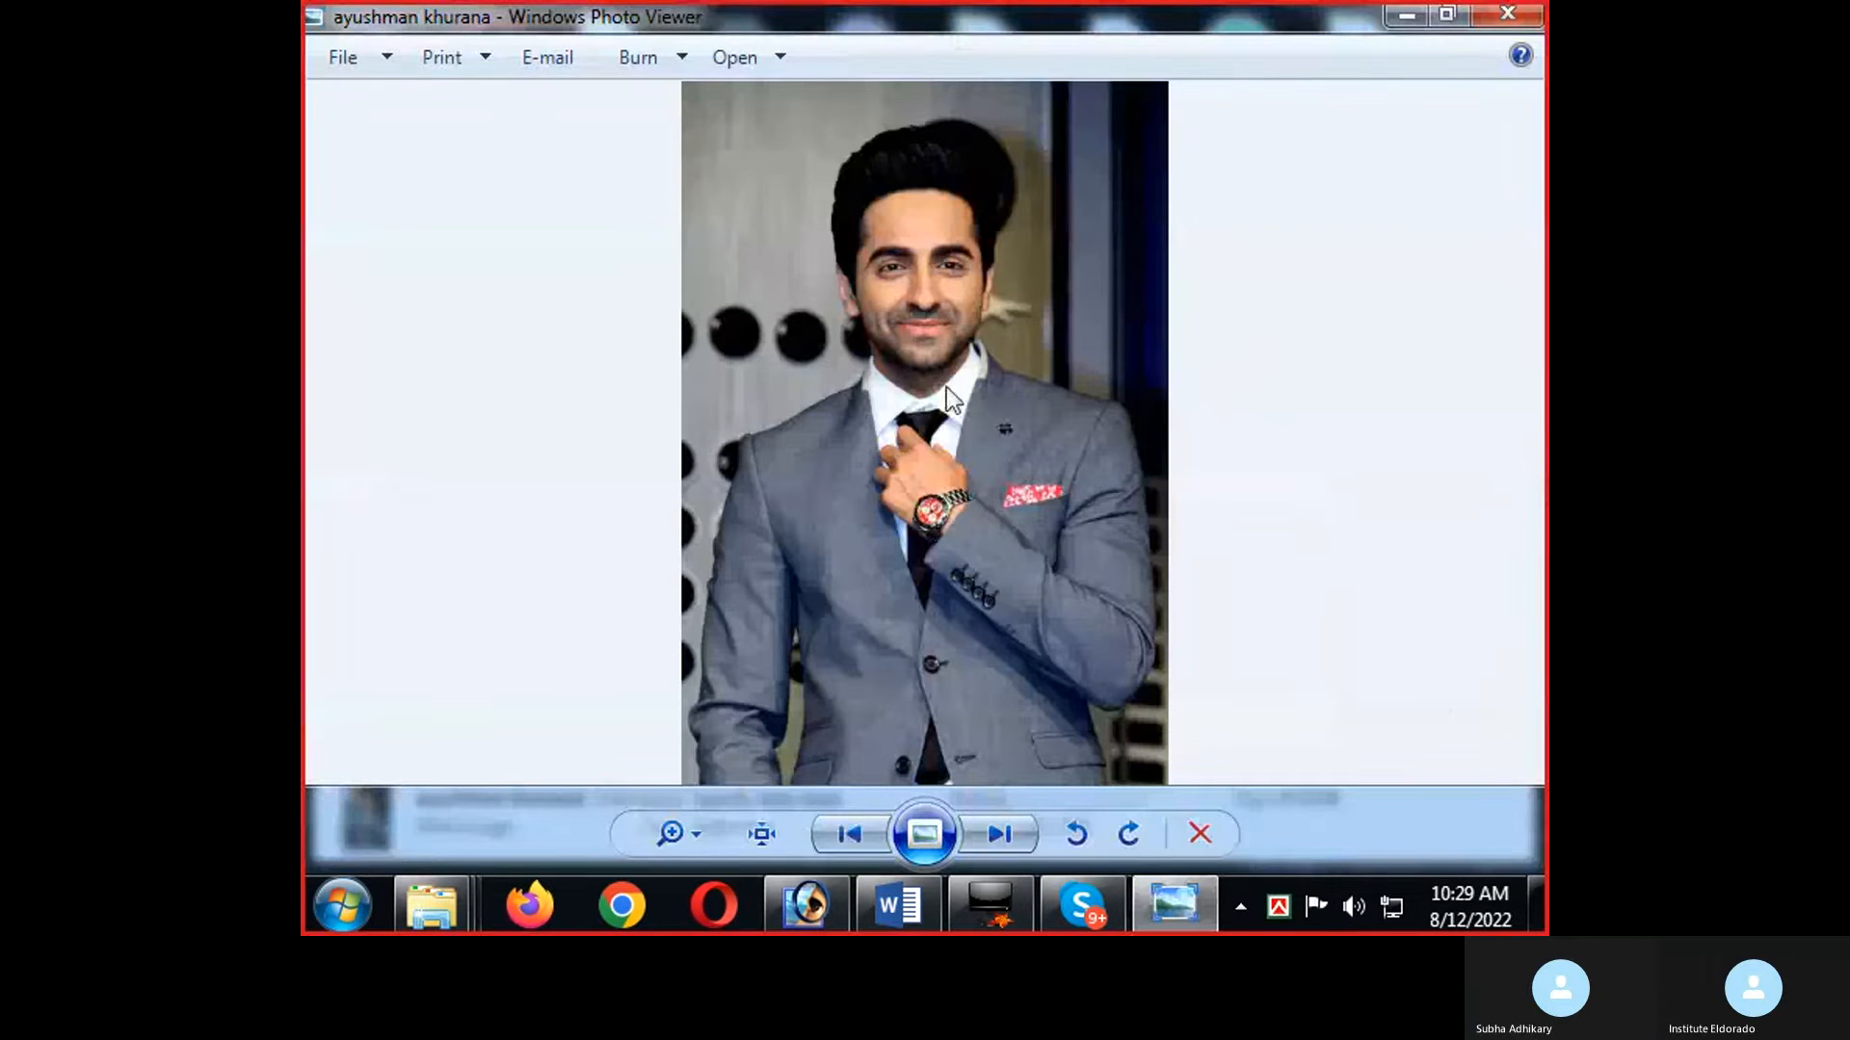
{"action": "left_click", "coordinate": [1508, 13]}
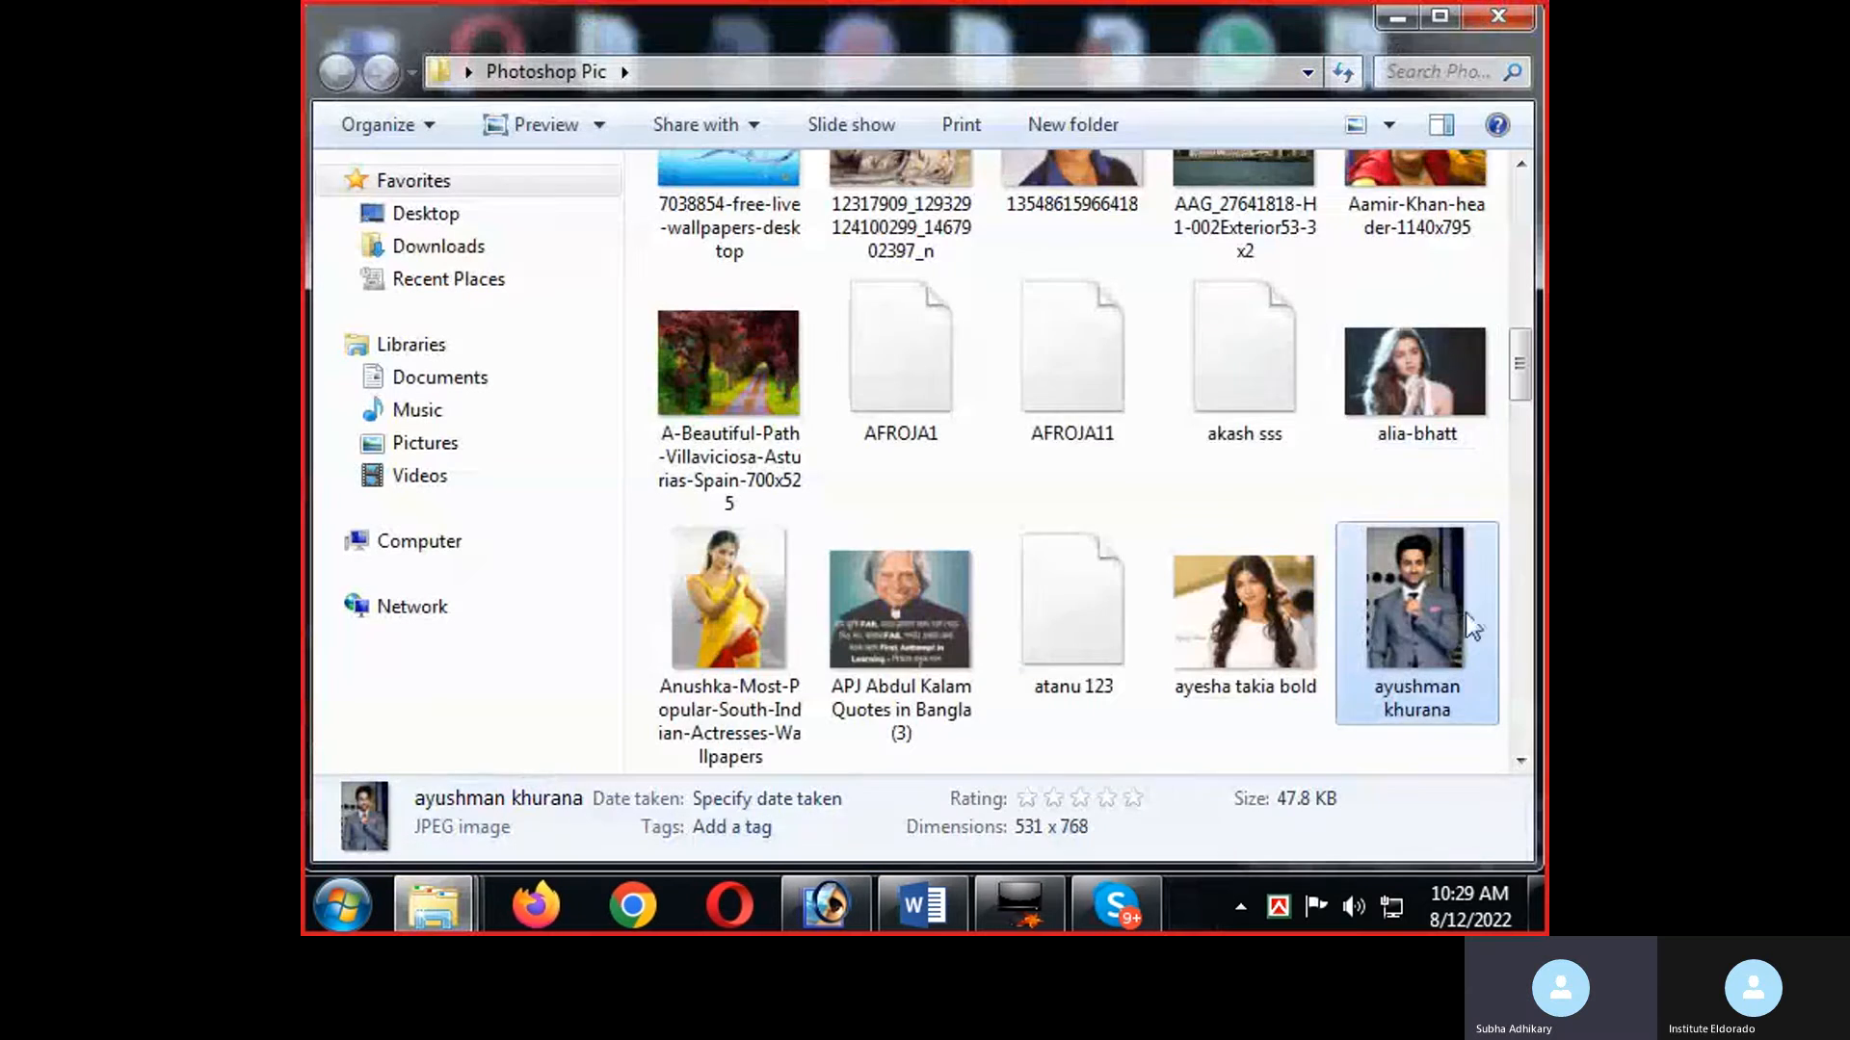
{"action": "left_click_drag", "start_coordinate": [1416, 694], "coordinate": [983, 631]}
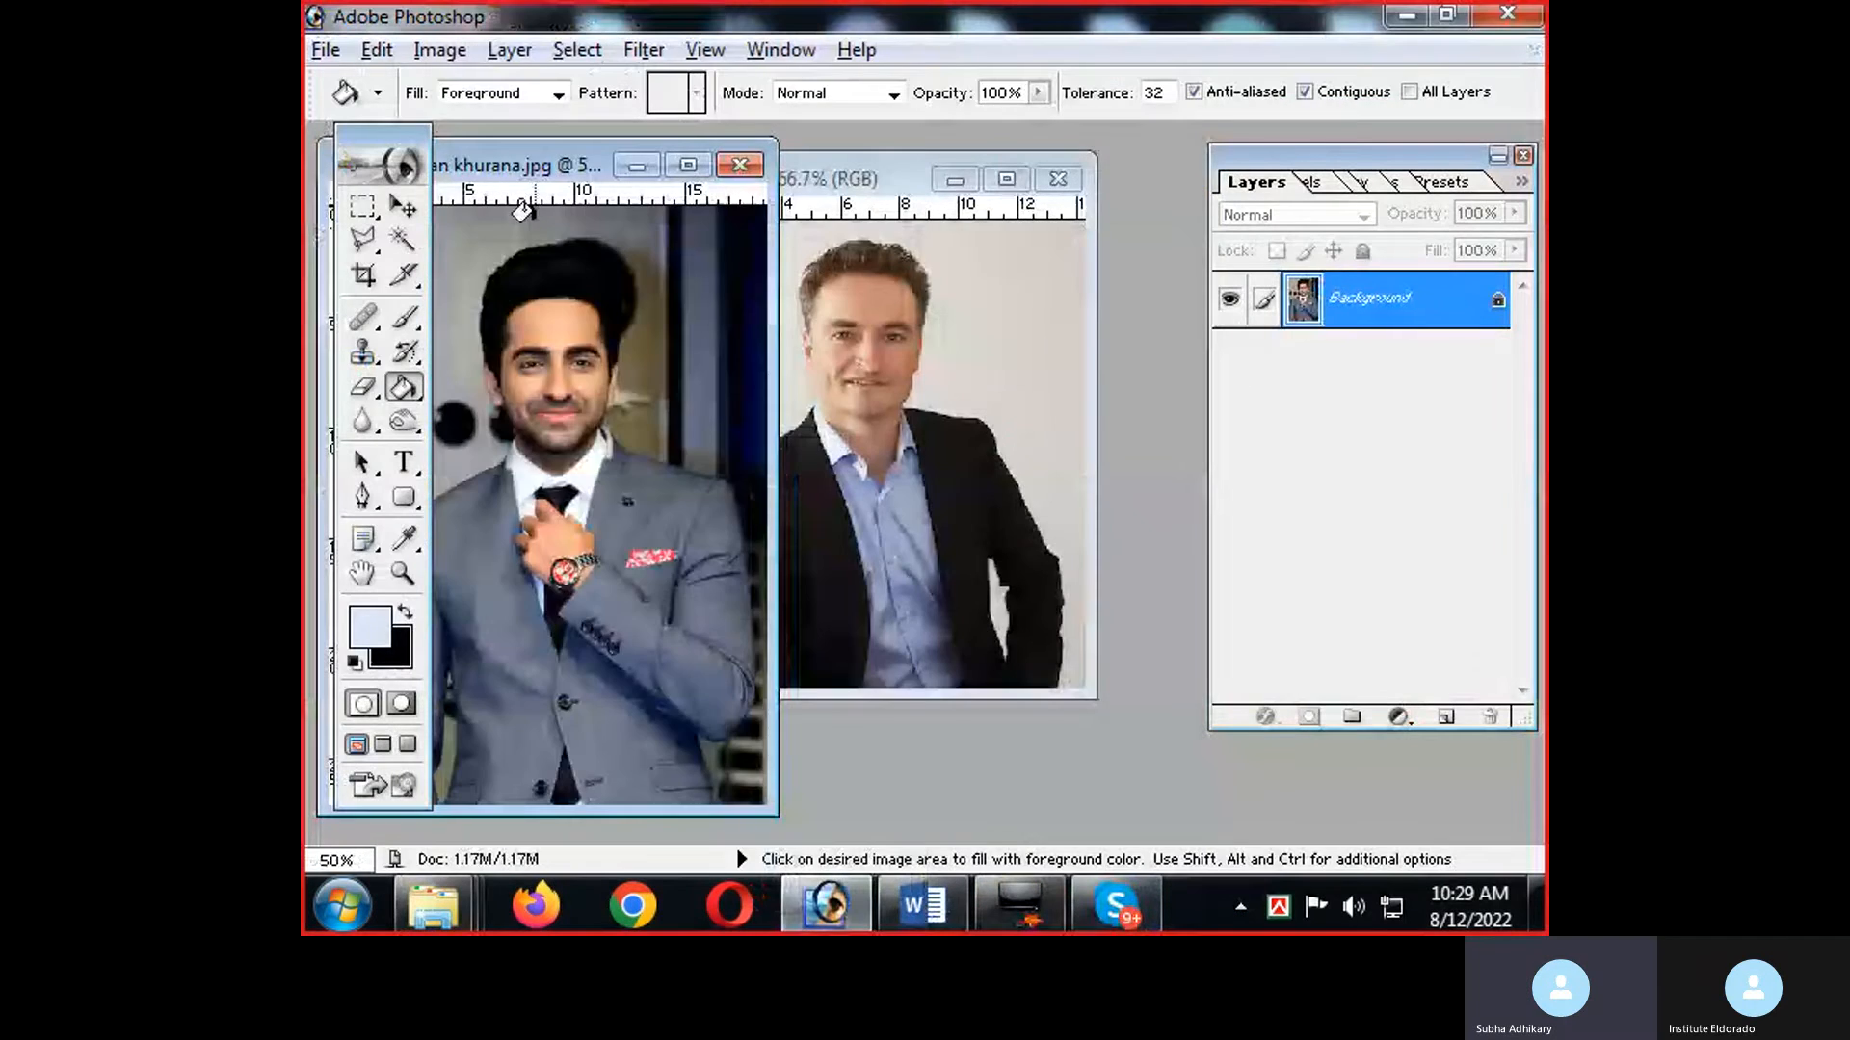
Maximize the ayushman khurana.jpg document at 66.7% zoom, and activate the Blur tool with its related tools listed.
{"action": "double_click", "coordinate": [531, 168]}
{"action": "key", "text": "ctrl+plus"}
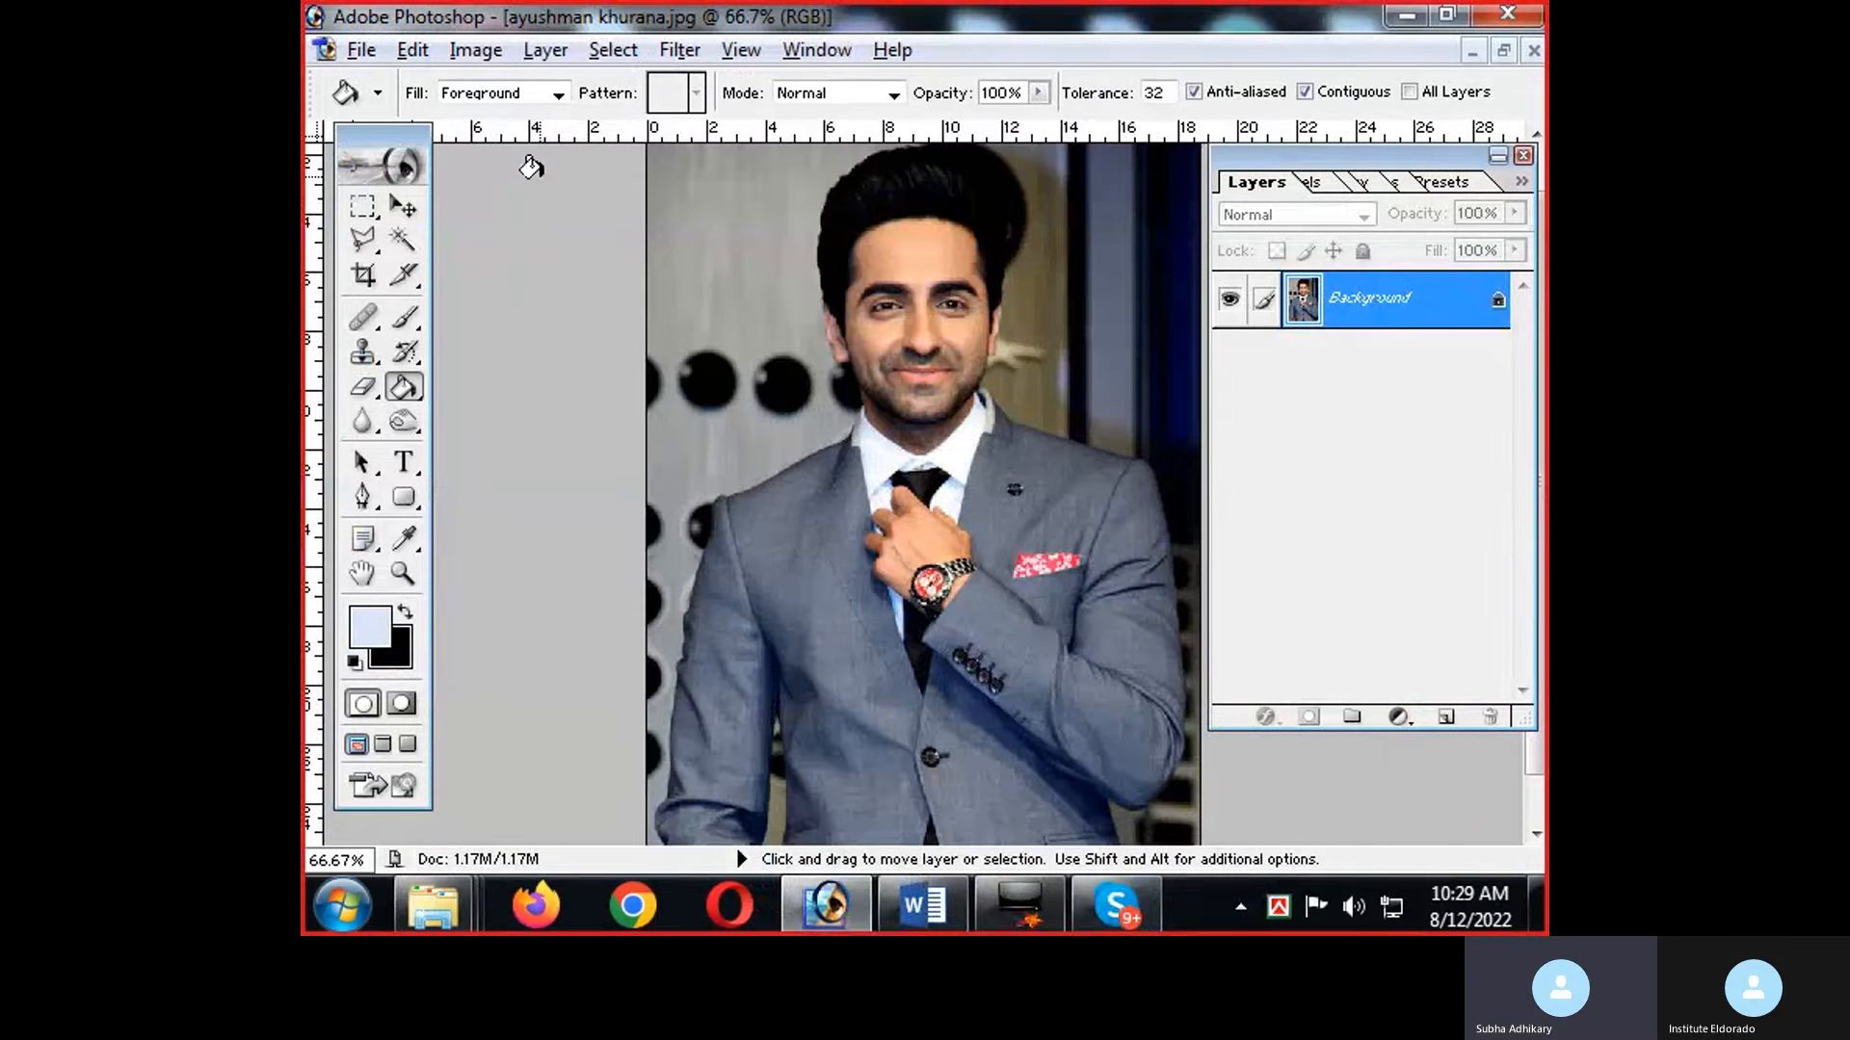
{"action": "scroll", "coordinate": [1074, 446], "scroll_direction": "up", "scroll_amount": 1}
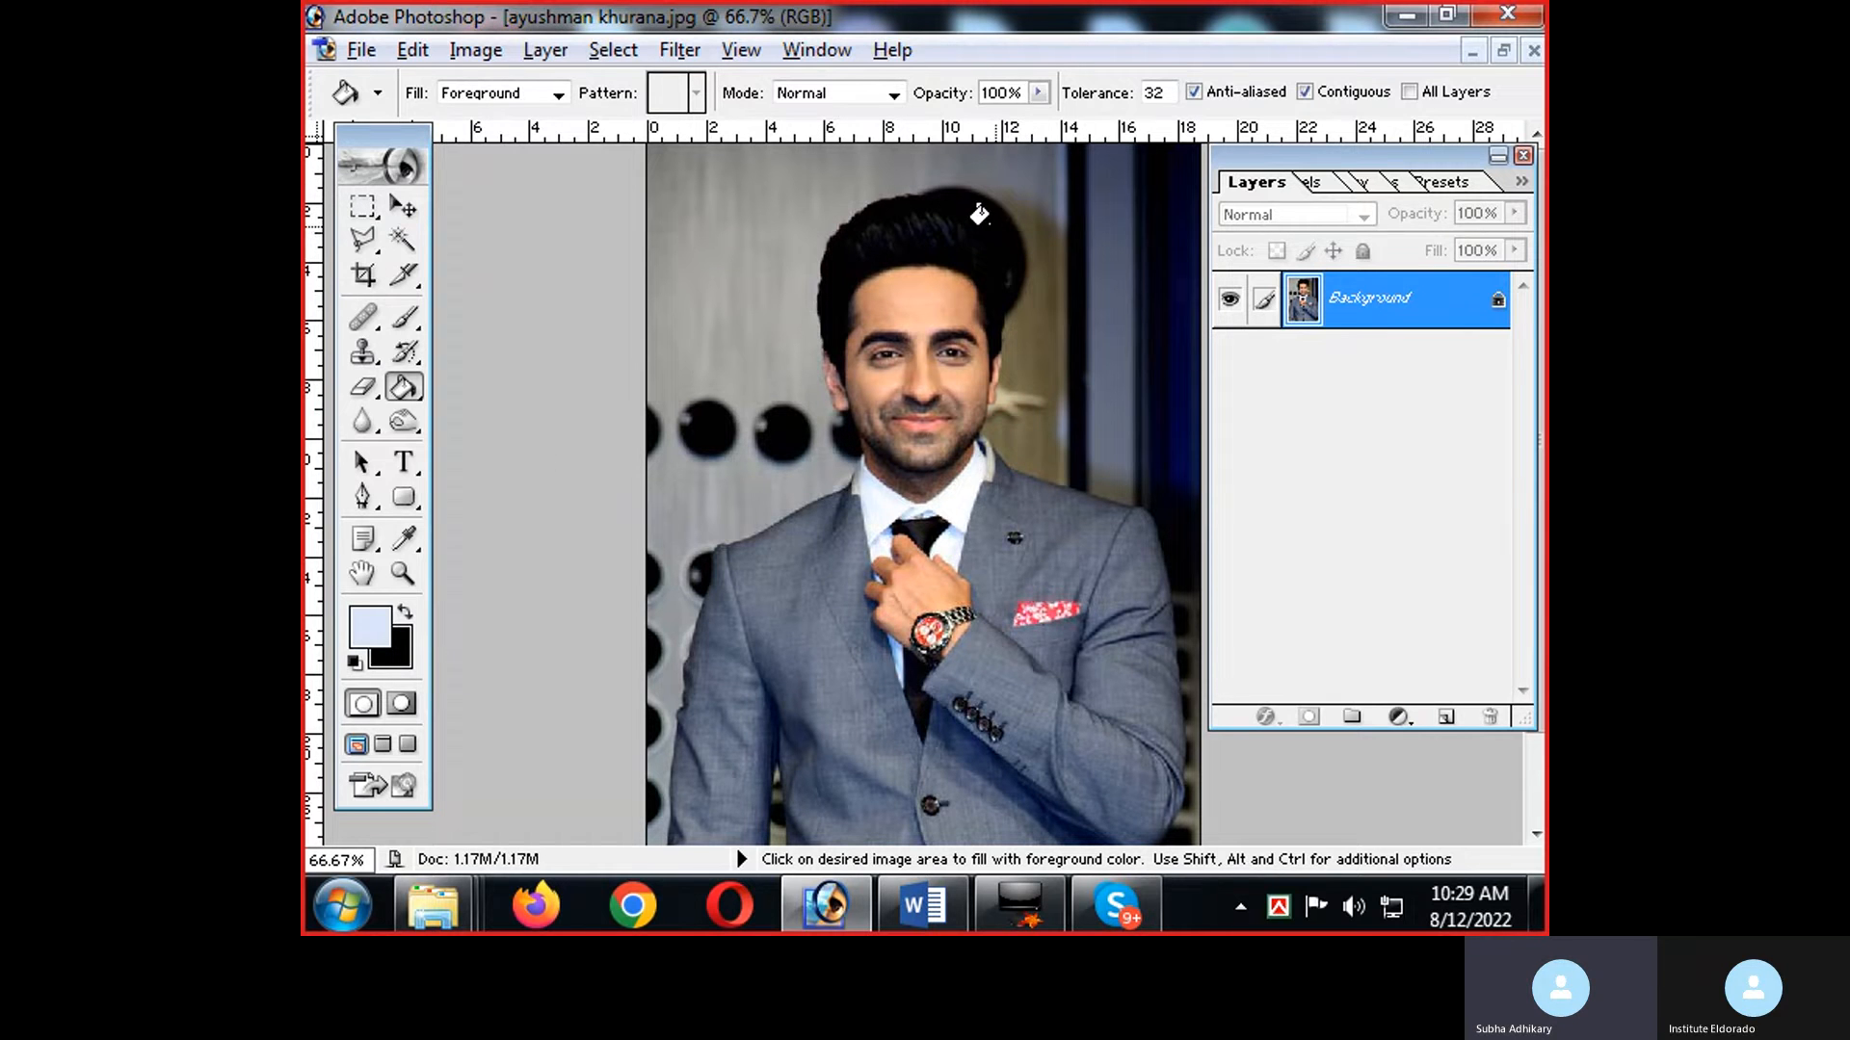
{"action": "left_click", "coordinate": [372, 420]}
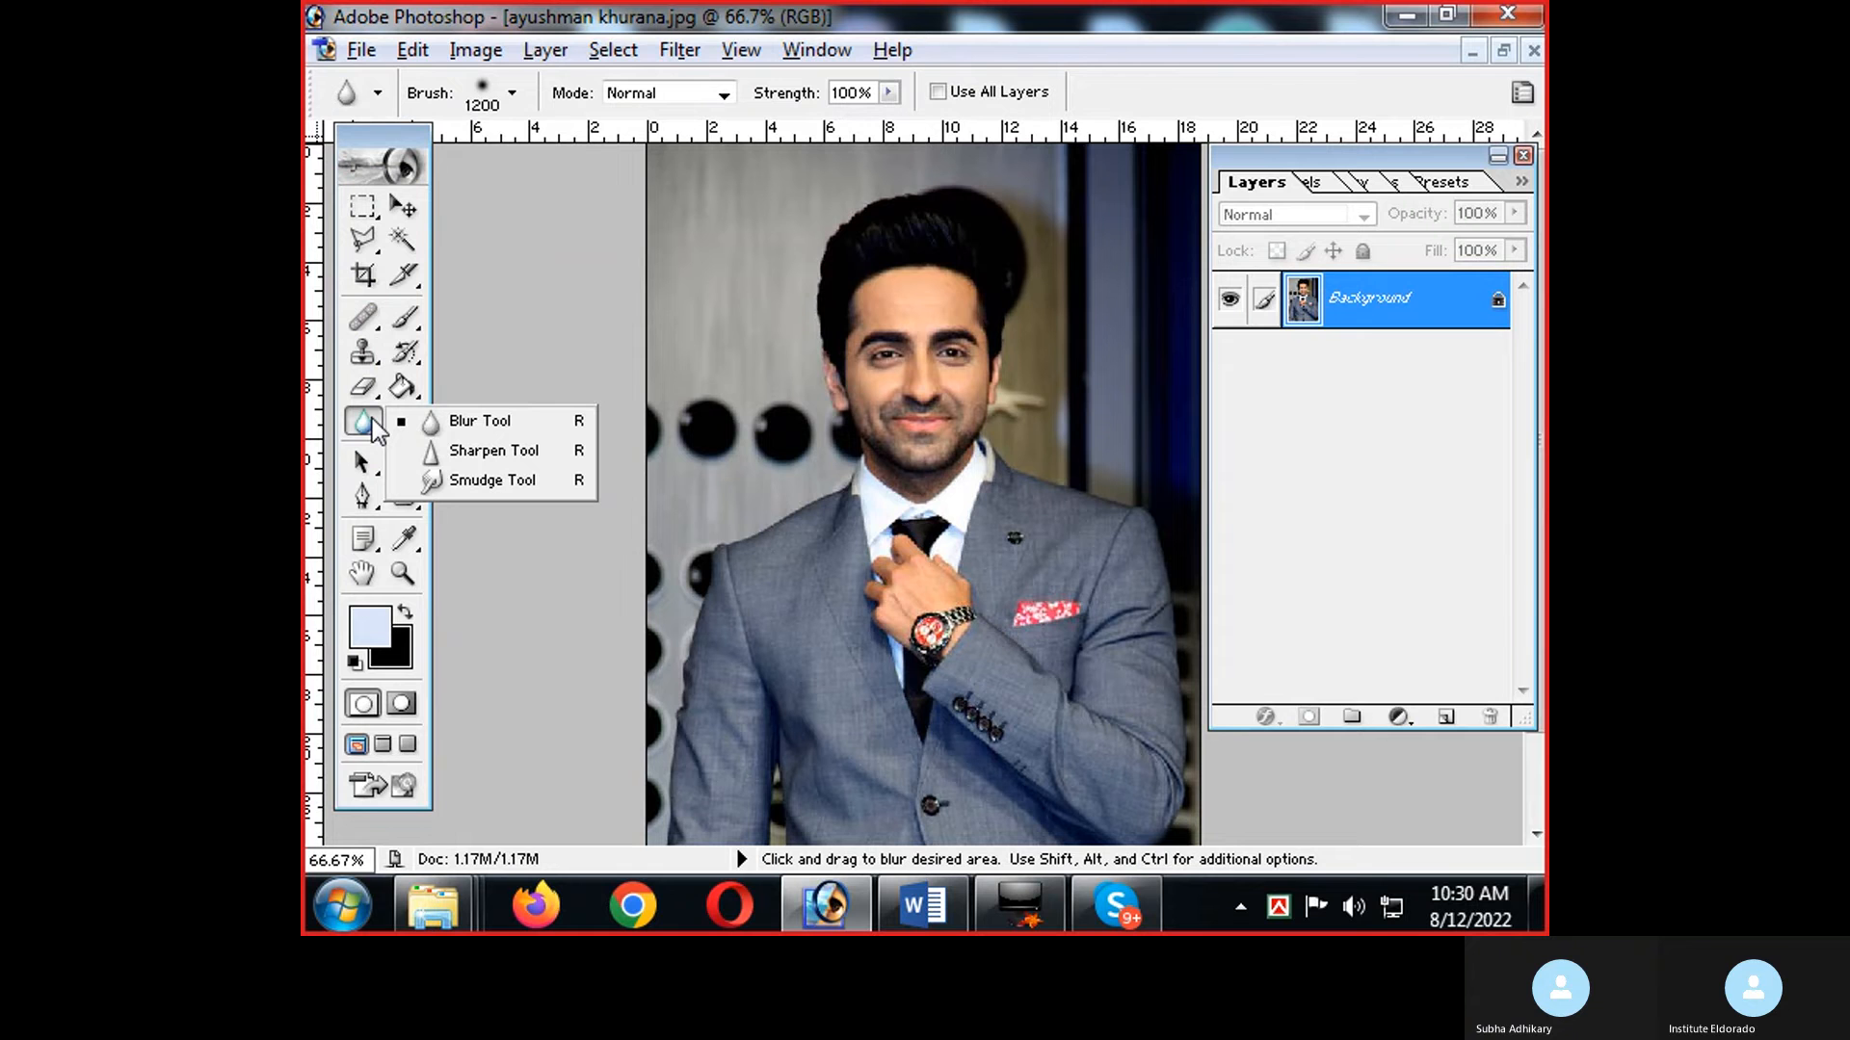